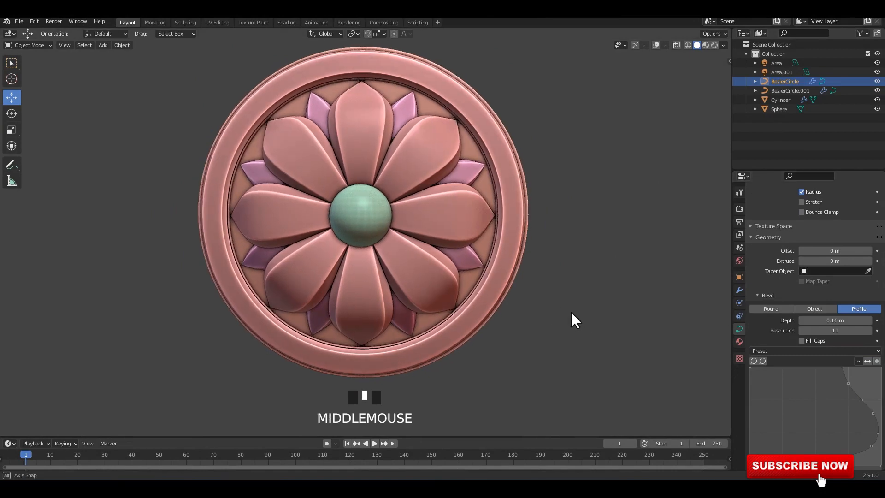
# Replace the bevel profile of the outer ring and its petals with the straight-line preset.
pyautogui.click(825, 351)
pyautogui.click(845, 398)
pyautogui.click(834, 351)
pyautogui.click(842, 356)
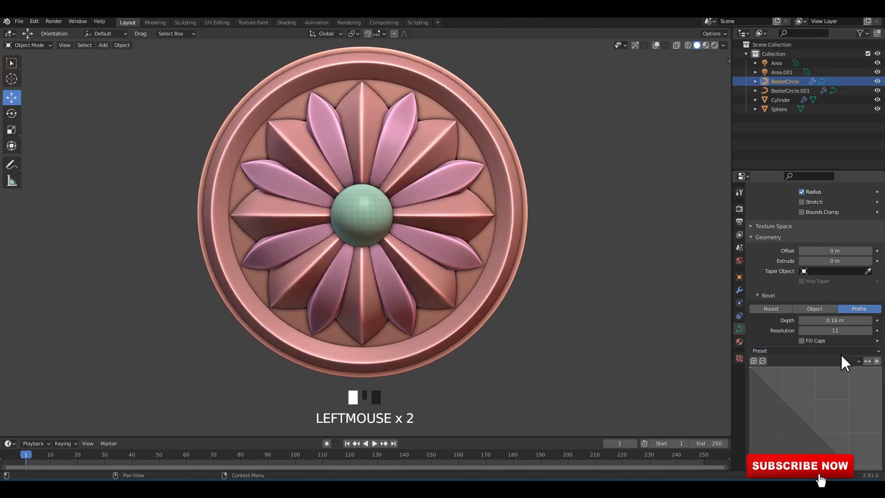
# Reshape the ring's bevel profile into a stepped curve with three added points, giving the middle point a sharp vector handle.
pyautogui.moveTo(769, 377); pyautogui.dragTo(800, 377)
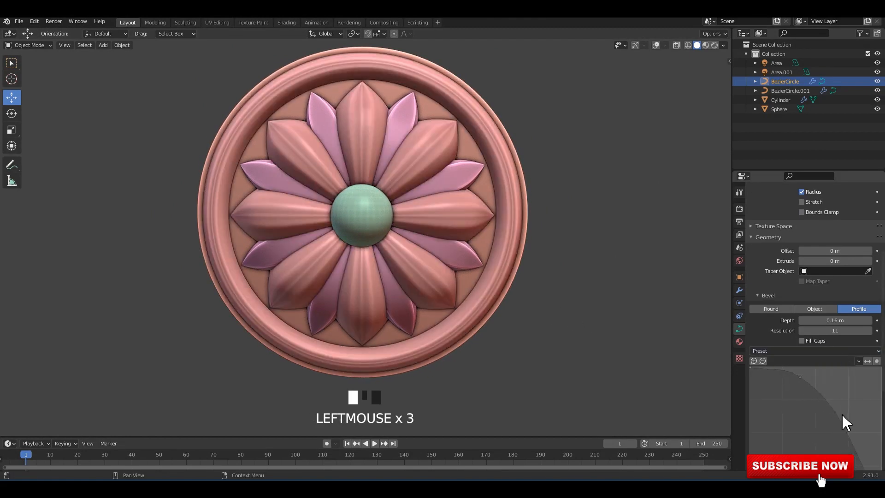
pyautogui.moveTo(843, 415); pyautogui.dragTo(806, 439)
pyautogui.scroll(-4, 828, 419)
pyautogui.moveTo(840, 398); pyautogui.dragTo(805, 365)
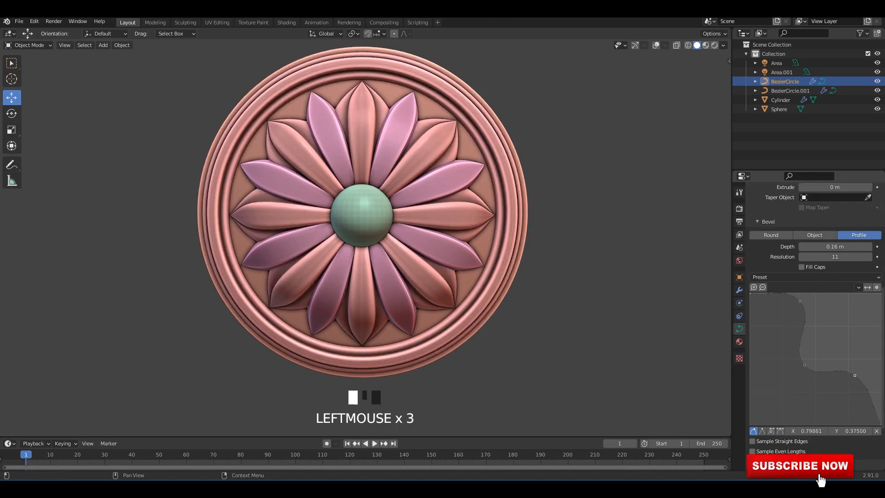
pyautogui.click(855, 376)
pyautogui.click(763, 431)
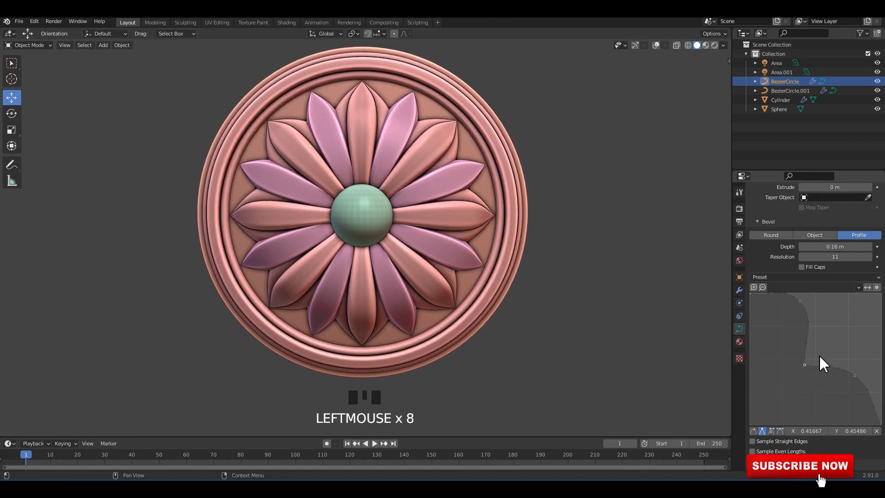
pyautogui.moveTo(595, 280); pyautogui.dragTo(660, 148, button='middle')
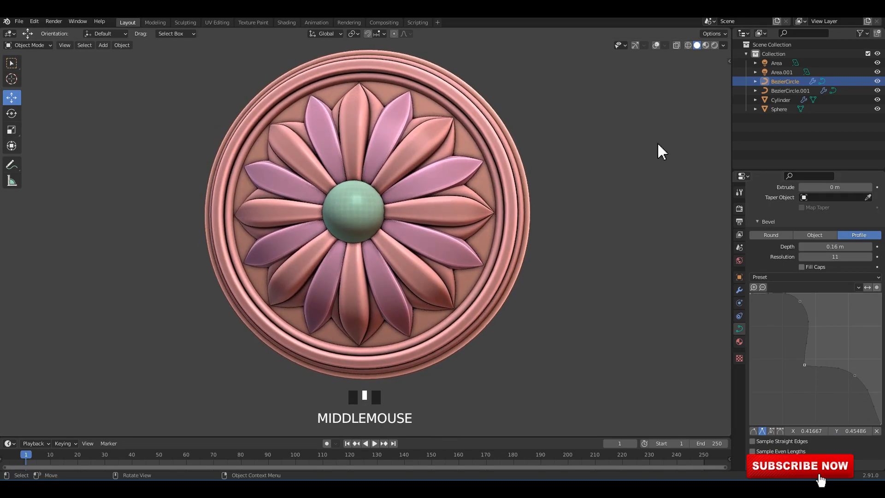
# Show the rosette in Material Preview shading and turn on the viewport overlays and gizmos.
pyautogui.click(706, 44)
pyautogui.moveTo(425, 181); pyautogui.dragTo(437, 162, button='middle')
pyautogui.click(436, 162)
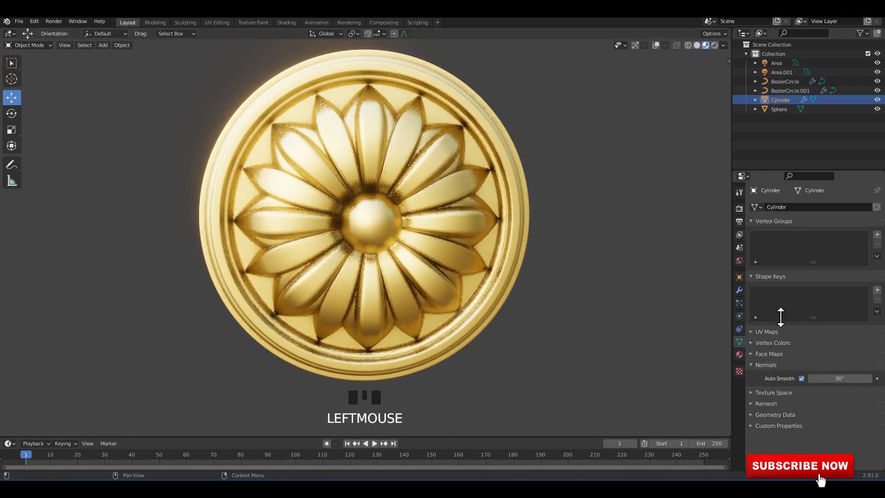
pyautogui.click(480, 203)
pyautogui.click(635, 46)
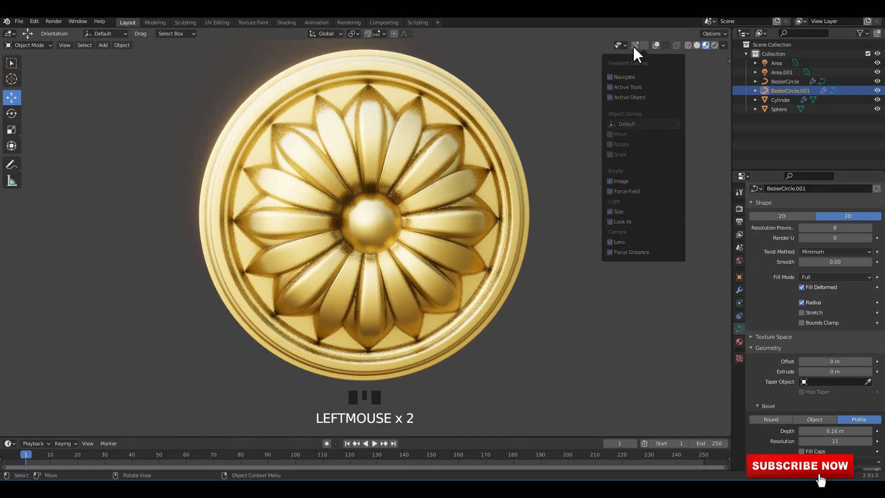
pyautogui.click(656, 45)
pyautogui.click(637, 45)
# Apply the straight-line bevel profile preset to the secondary petals, BezierCircle.001.
pyautogui.click(571, 267)
pyautogui.click(465, 256)
pyautogui.scroll(-5, 815, 369)
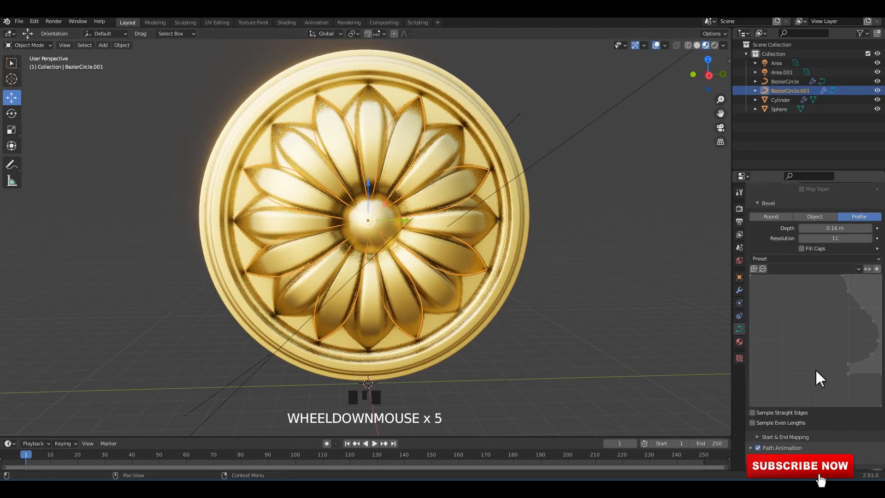
pyautogui.click(822, 258)
pyautogui.click(830, 266)
pyautogui.click(596, 217)
# Apply a stepped moulding preset to the bevel profile of the ring and main petals, BezierCircle.
pyautogui.moveTo(446, 215)
pyautogui.mouseDown(button='middle')
pyautogui.moveTo(433, 205)
pyautogui.moveTo(454, 202)
pyautogui.mouseUp(button='middle')
pyautogui.click(454, 202)
pyautogui.click(827, 259)
pyautogui.click(841, 282)
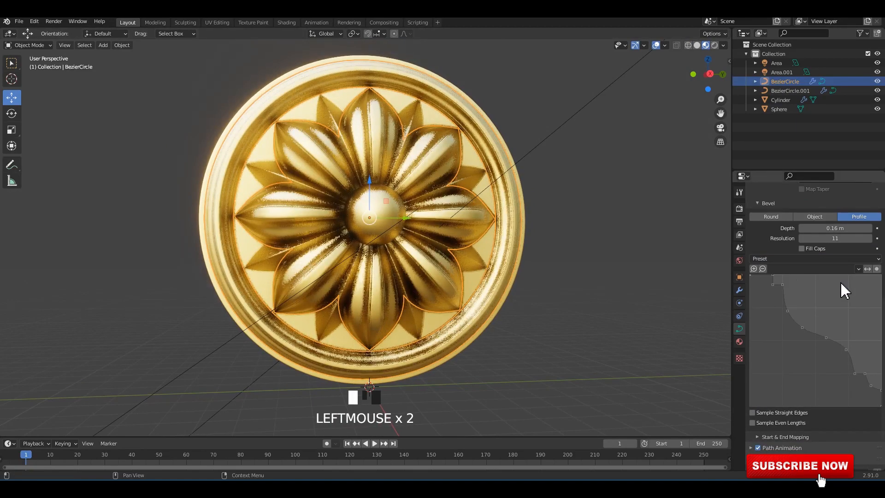
pyautogui.click(533, 209)
# Compare the rosette in Solid, Material Preview and Rendered shading from different angles.
pyautogui.click(697, 45)
pyautogui.moveTo(528, 131); pyautogui.dragTo(538, 119, button='middle')
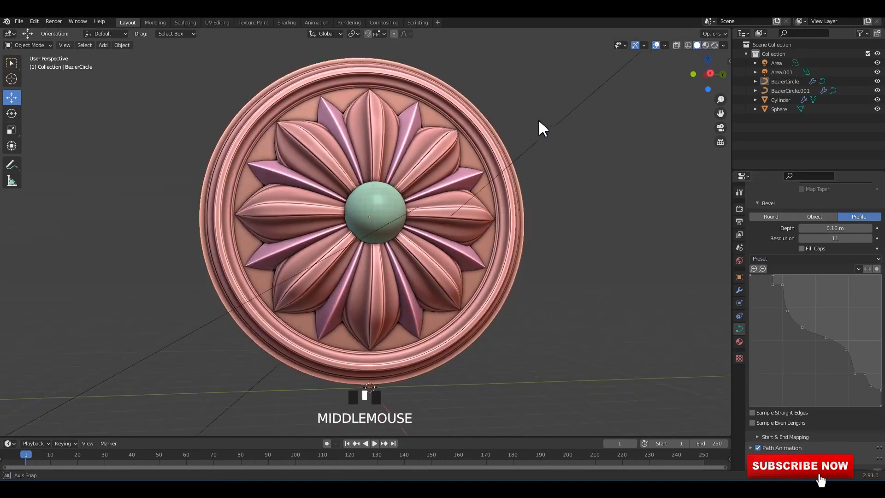
pyautogui.click(706, 45)
pyautogui.click(715, 45)
pyautogui.moveTo(636, 199)
pyautogui.mouseDown(button='middle')
pyautogui.moveTo(582, 177)
pyautogui.moveTo(545, 178)
pyautogui.mouseUp(button='middle')
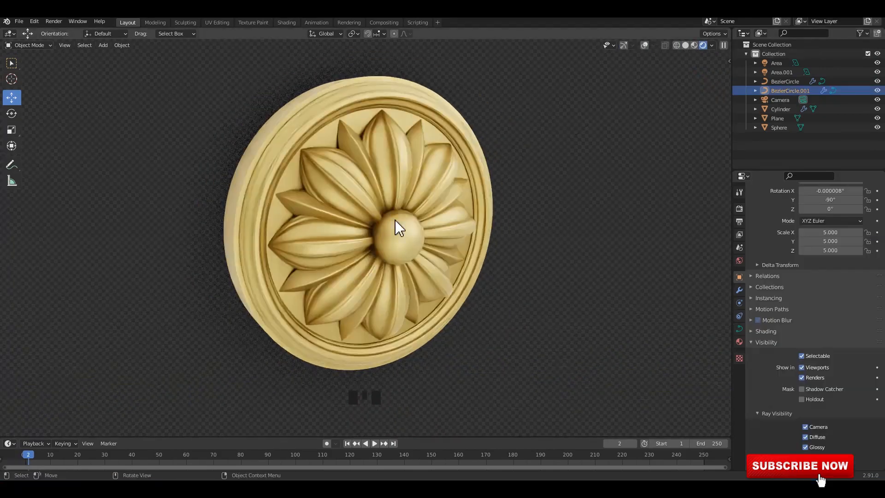
# Compare the finished renders of the rosette stored in the different render slots of the Rendering workspace.
pyautogui.click(347, 22)
pyautogui.keyDown('ctrl'); pyautogui.moveTo(403, 239); pyautogui.dragTo(419, 224, button='middle'); pyautogui.keyUp('ctrl')
pyautogui.click(613, 33)
pyautogui.click(613, 71)
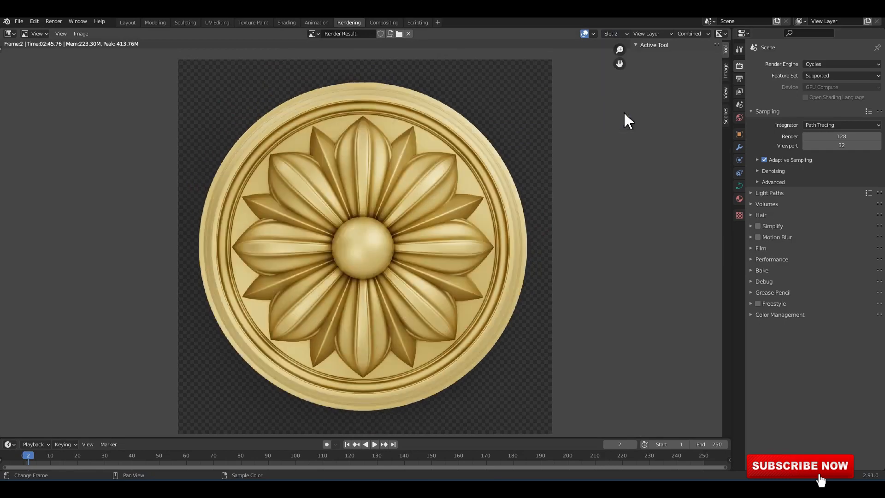
pyautogui.keyDown('ctrl'); pyautogui.moveTo(373, 207); pyautogui.dragTo(367, 184, button='middle'); pyautogui.keyUp('ctrl')
pyautogui.click(615, 33)
pyautogui.click(616, 46)
pyautogui.keyDown('ctrl'); pyautogui.moveTo(379, 266); pyautogui.dragTo(401, 243, button='middle'); pyautogui.keyUp('ctrl')
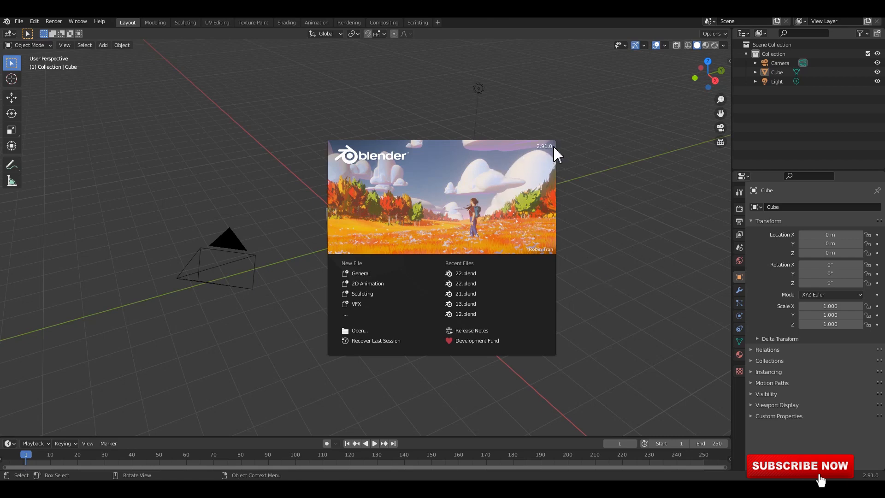
# Dismiss the splash screen and start the Shortcut VUr key display with its dock set to Center.
pyautogui.click(645, 235)
pyautogui.press('n')
pyautogui.click(727, 291)
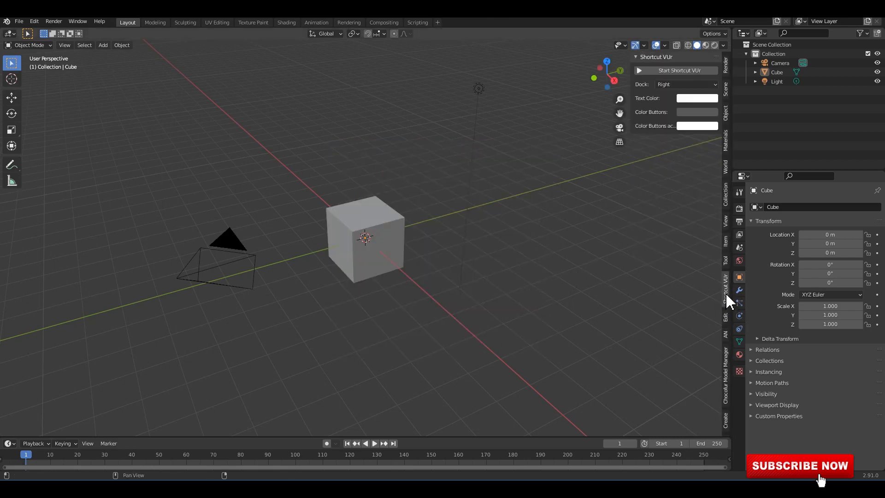
pyautogui.click(675, 85)
pyautogui.click(675, 106)
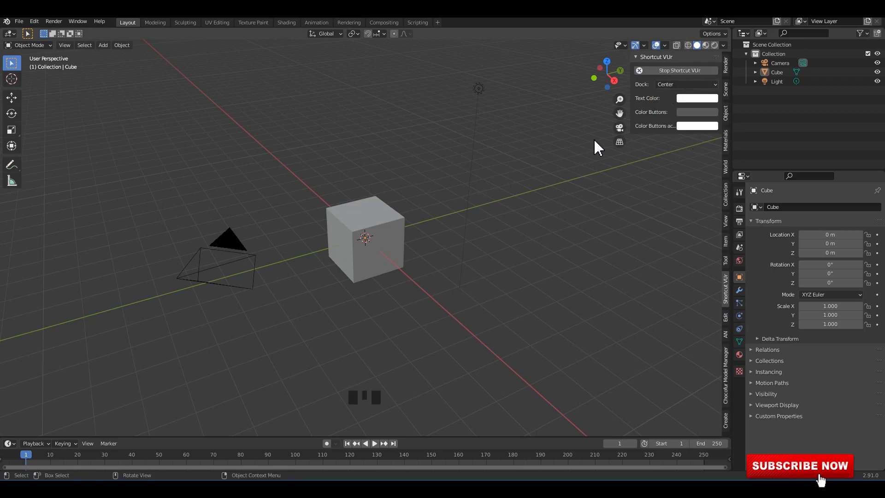
# Configure the solid viewport shading with Random color, World background and Cavity of type Both.
pyautogui.moveTo(598, 148); pyautogui.dragTo(609, 140, button='middle')
pyautogui.click(723, 46)
pyautogui.click(720, 170)
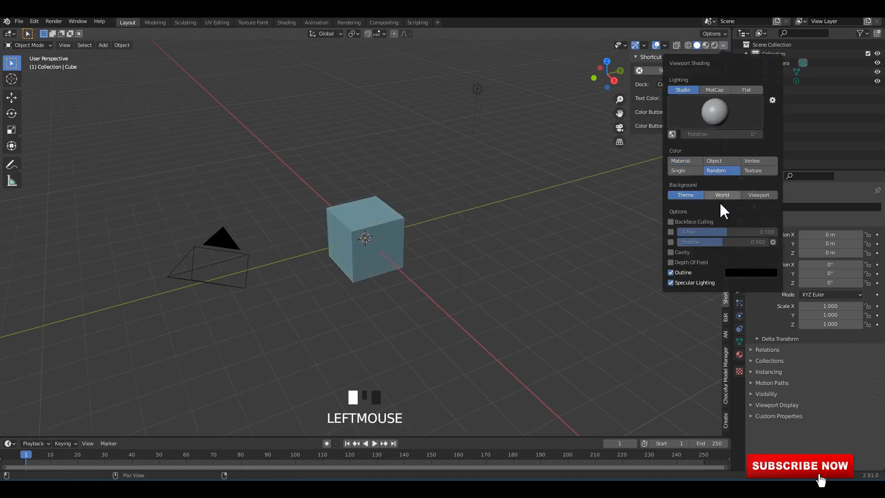
pyautogui.click(671, 252)
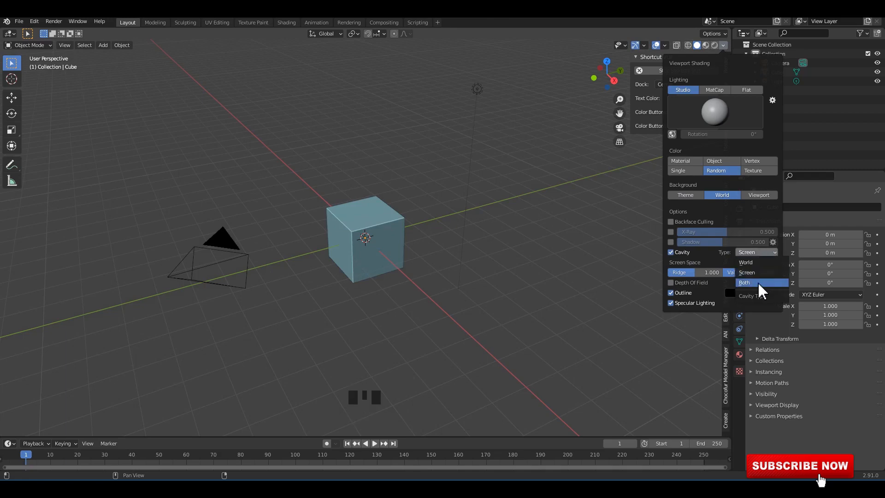
pyautogui.moveTo(605, 272); pyautogui.dragTo(553, 277, button='middle')
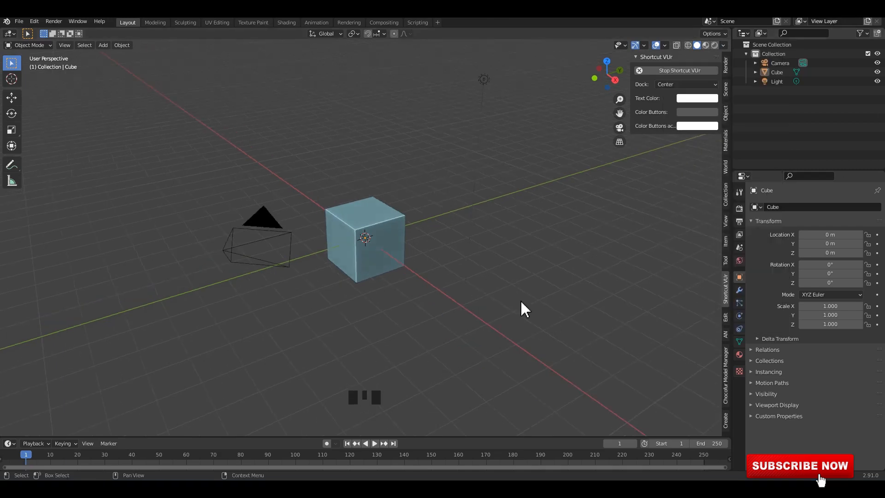
# Delete all default objects from the scene.
pyautogui.moveTo(472, 235); pyautogui.dragTo(356, 210, button='middle')
pyautogui.click(570, 233)
pyautogui.press('n')
pyautogui.press('a')
pyautogui.press('x')
pyautogui.click(558, 228)
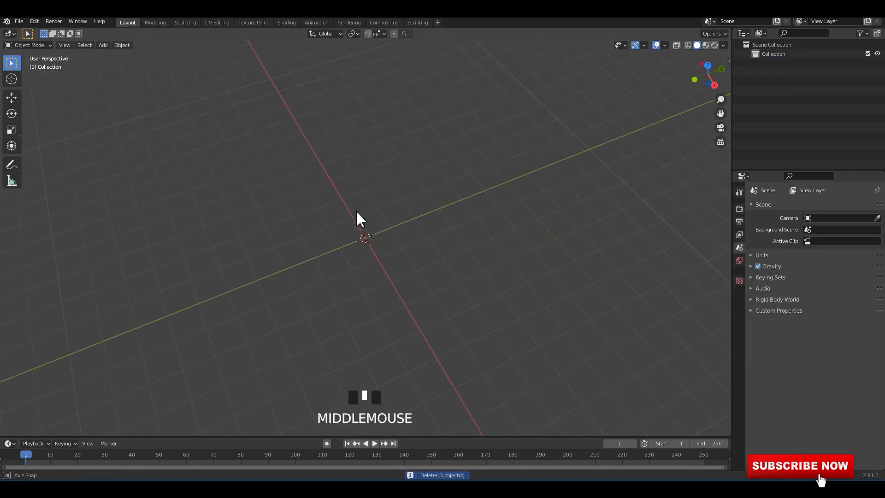
# Add a Bezier circle at the world origin.
pyautogui.hotkey('shift', 'a')
pyautogui.moveTo(273, 174)
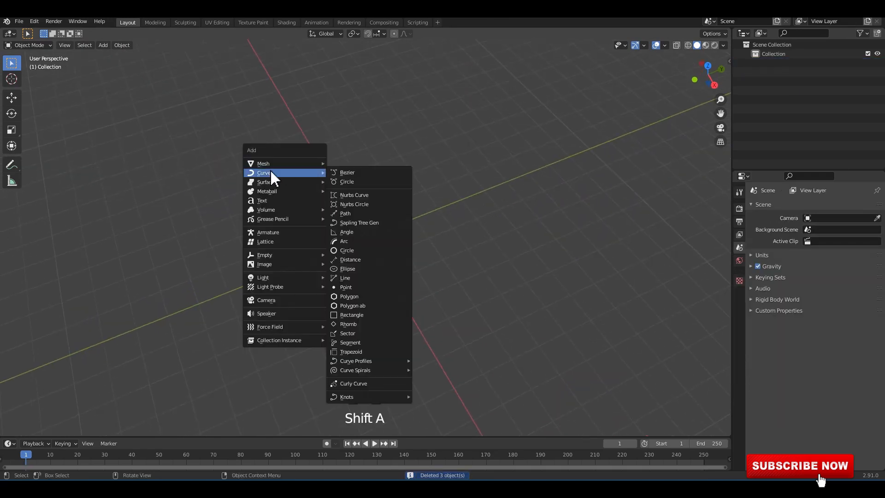
pyautogui.click(357, 183)
# Scale the circle by 5 and stand it upright with a Y rotation of -90°.
pyautogui.moveTo(414, 240)
pyautogui.mouseDown(button='middle')
pyautogui.moveTo(412, 261)
pyautogui.moveTo(484, 253)
pyautogui.moveTo(423, 232)
pyautogui.mouseUp(button='middle')
pyautogui.press('s')
pyautogui.press('5')
pyautogui.press('Return')
pyautogui.write('r90')
pyautogui.press('Return')
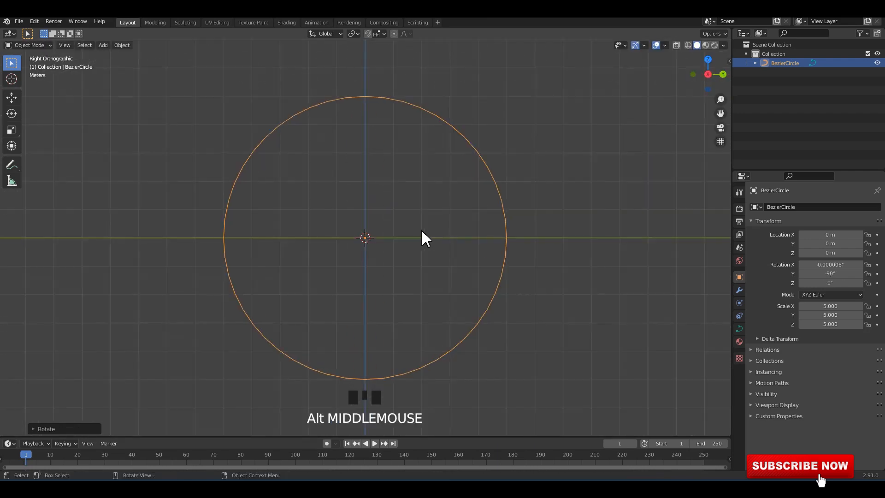
# Give the circle a Profile bevel with a depth of 0.16 m and a resolution of 11.
pyautogui.click(739, 329)
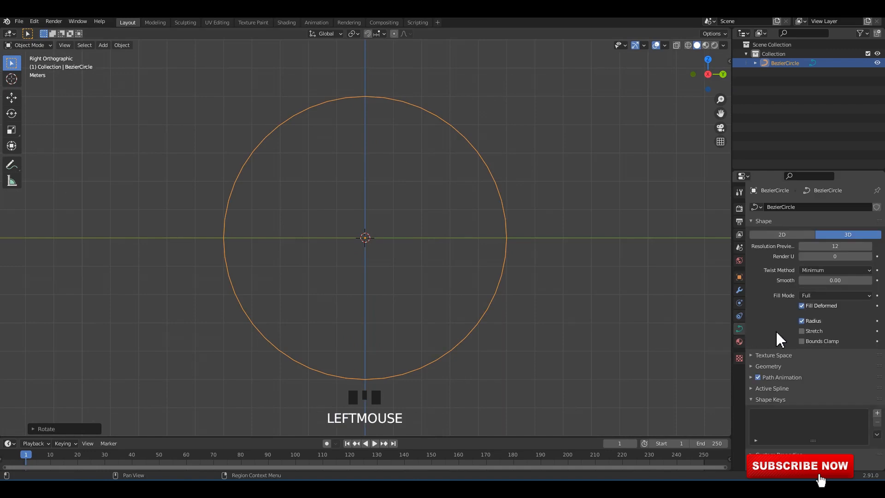
pyautogui.scroll(-3, 768, 353)
pyautogui.click(774, 367)
pyautogui.scroll(-4, 779, 351)
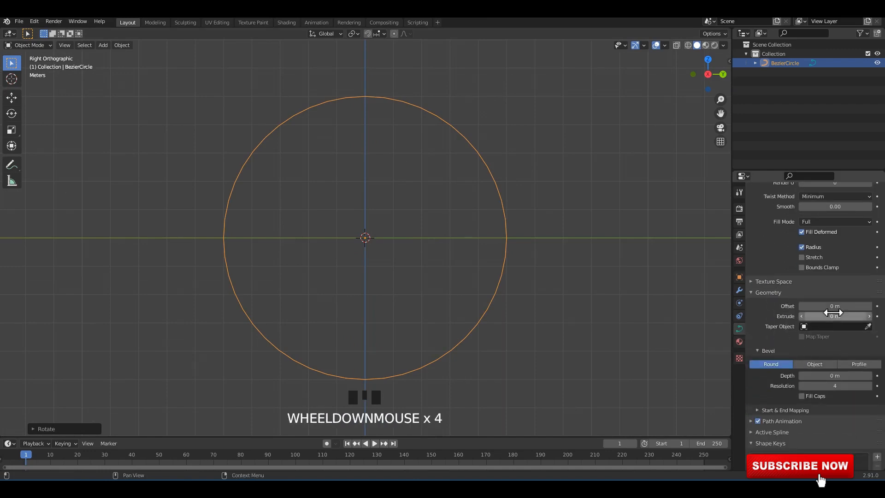
pyautogui.click(857, 365)
pyautogui.moveTo(829, 377); pyautogui.dragTo(843, 376)
pyautogui.doubleClick(826, 386)
pyautogui.write('11')
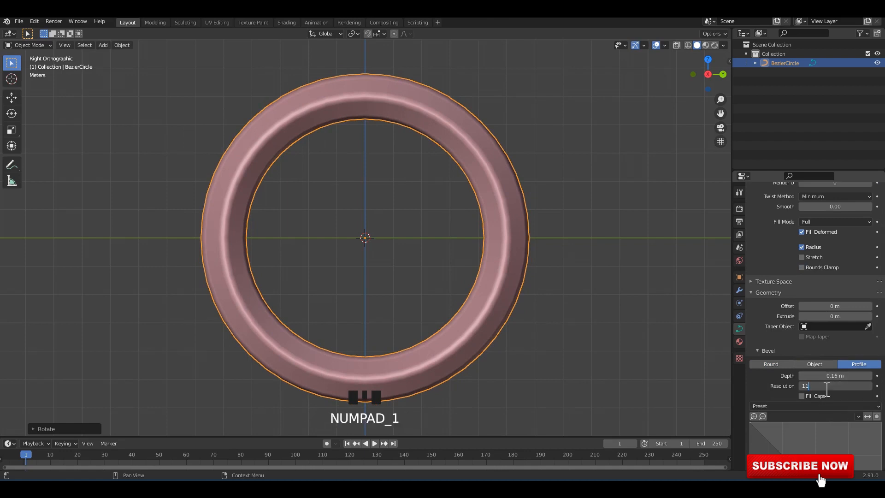
pyautogui.press('Return')
# Set the ring's preview resolution to 8 and smooth it with a level 1 Subdivision Surface modifier.
pyautogui.scroll(3, 833, 231)
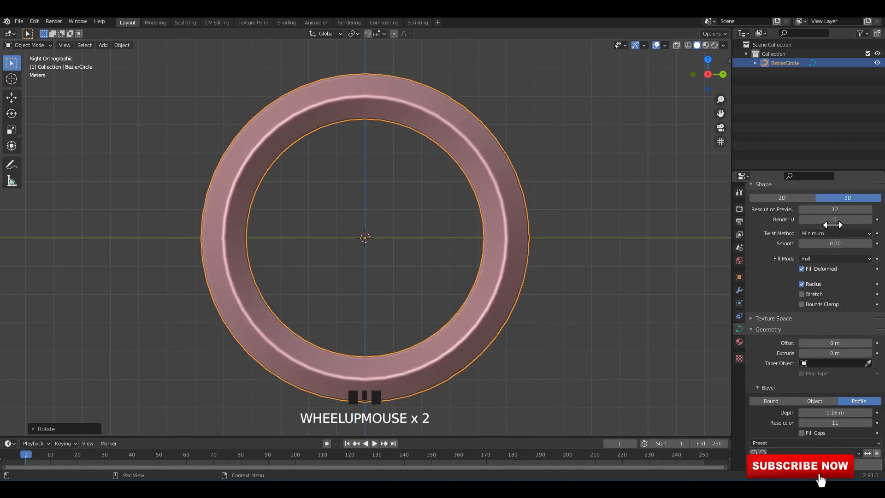
pyautogui.moveTo(833, 229); pyautogui.dragTo(844, 229)
pyautogui.click(560, 194)
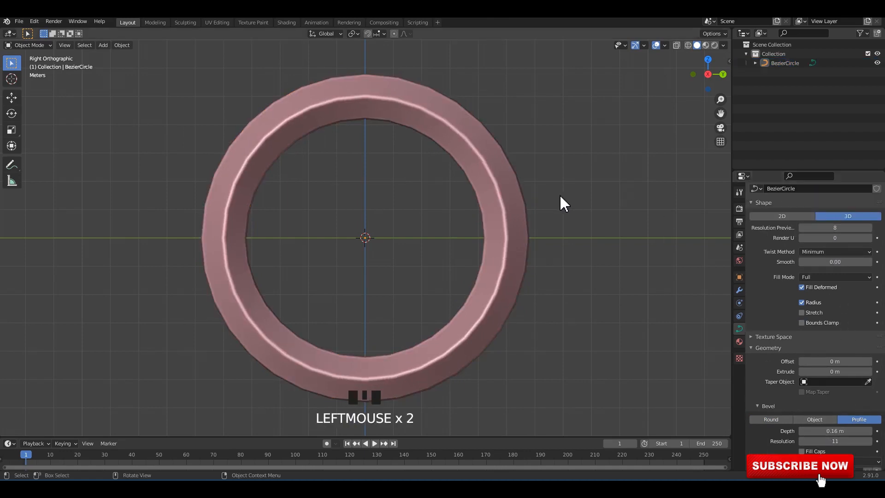
pyautogui.click(513, 199)
pyautogui.hotkey('ctrl', '1')
pyautogui.click(549, 198)
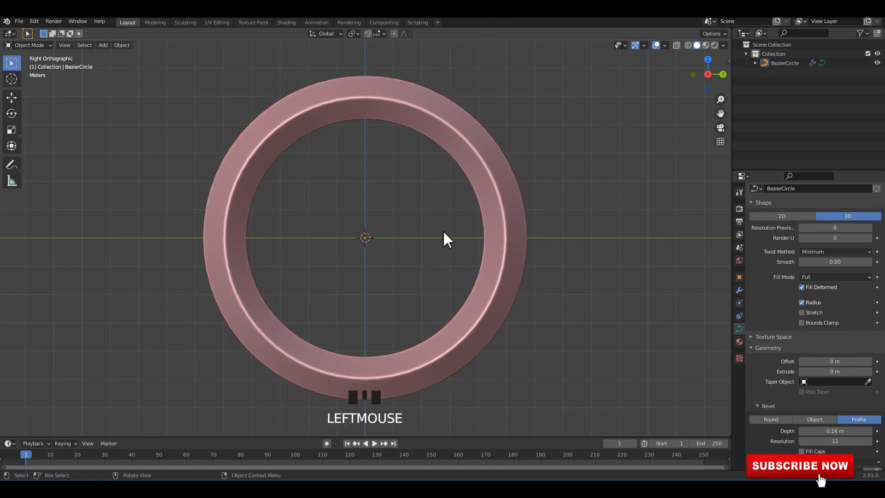
# Add a path inside the ring's curve object in Edit Mode and rotate it 90° to stand vertically.
pyautogui.click(341, 191)
pyautogui.click(486, 170)
pyautogui.press('Tab')
pyautogui.hotkey('shift', 'a')
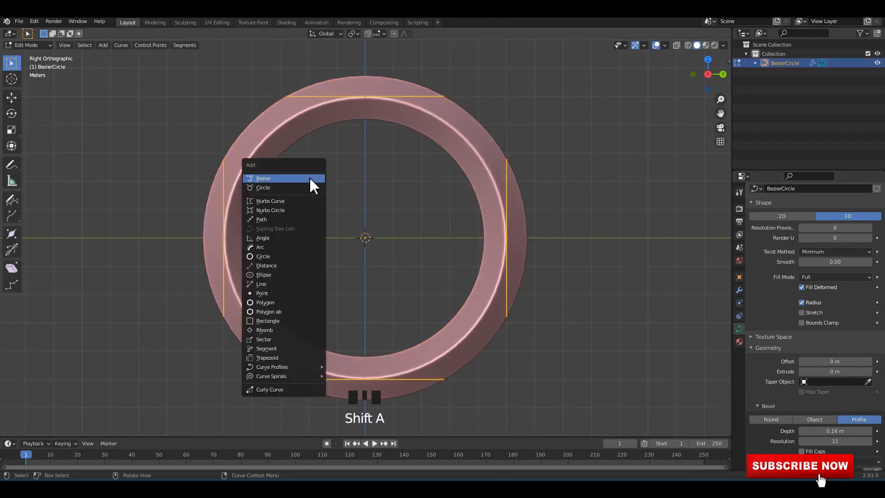
pyautogui.click(267, 220)
pyautogui.keyDown('alt'); pyautogui.moveTo(429, 213); pyautogui.dragTo(459, 235, button='middle'); pyautogui.keyUp('alt')
pyautogui.press('r')
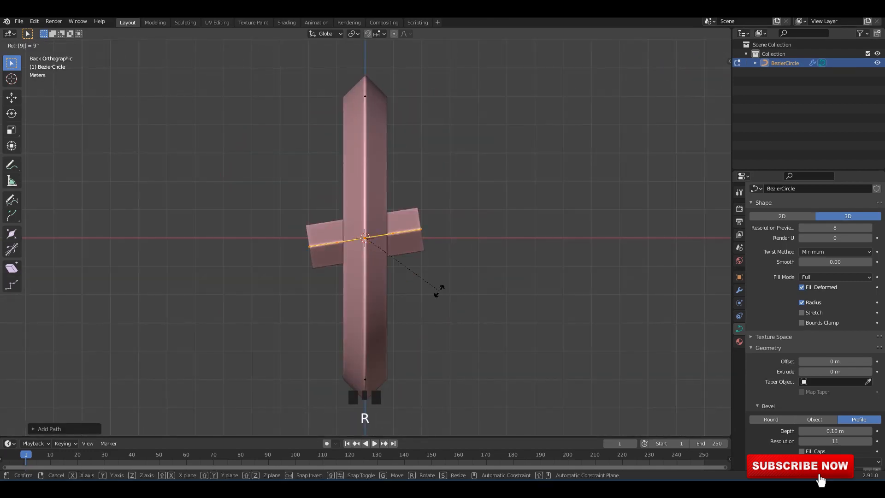
pyautogui.click(441, 291)
# Move the path up along Z until its lower end sits at the ring's center.
pyautogui.keyDown('alt'); pyautogui.moveTo(376, 239); pyautogui.dragTo(358, 228, button='middle'); pyautogui.keyUp('alt')
pyautogui.keyDown('shift'); pyautogui.moveTo(425, 249); pyautogui.dragTo(431, 255, button='middle'); pyautogui.keyUp('shift')
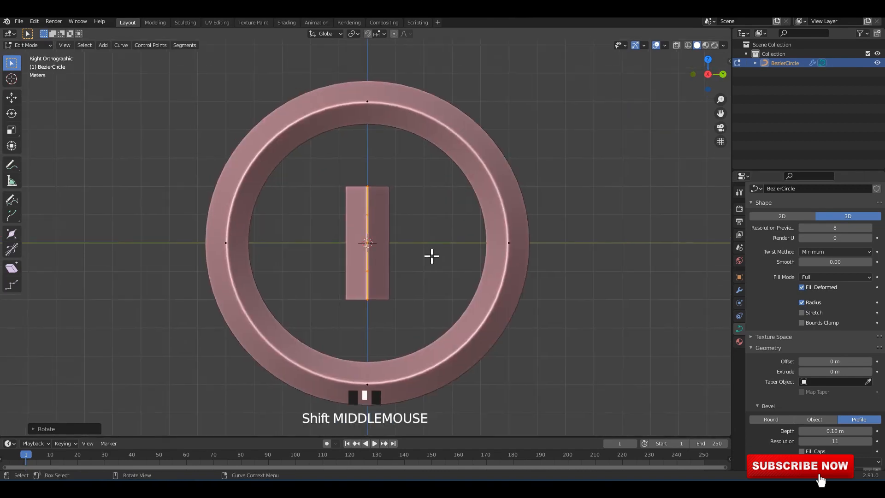
pyautogui.scroll(2, 415, 246)
pyautogui.click(13, 98)
pyautogui.keyDown('shift'); pyautogui.moveTo(368, 210); pyautogui.dragTo(378, 235, button='middle'); pyautogui.keyUp('shift')
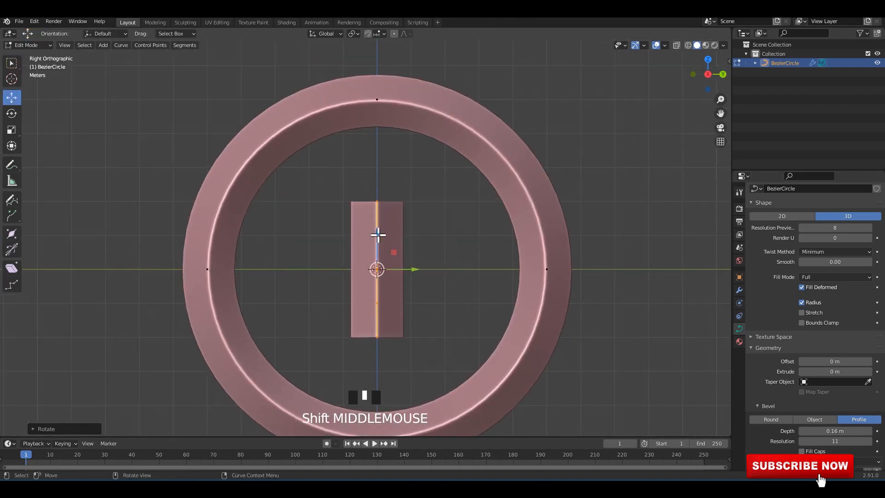
pyautogui.moveTo(378, 235); pyautogui.dragTo(378, 161)
# Shrink the radius of the path's top point to a sharp tip and narrow its bottom point to form a petal.
pyautogui.press('Tab')
pyautogui.press('Tab')
pyautogui.hotkey('alt', 'z')
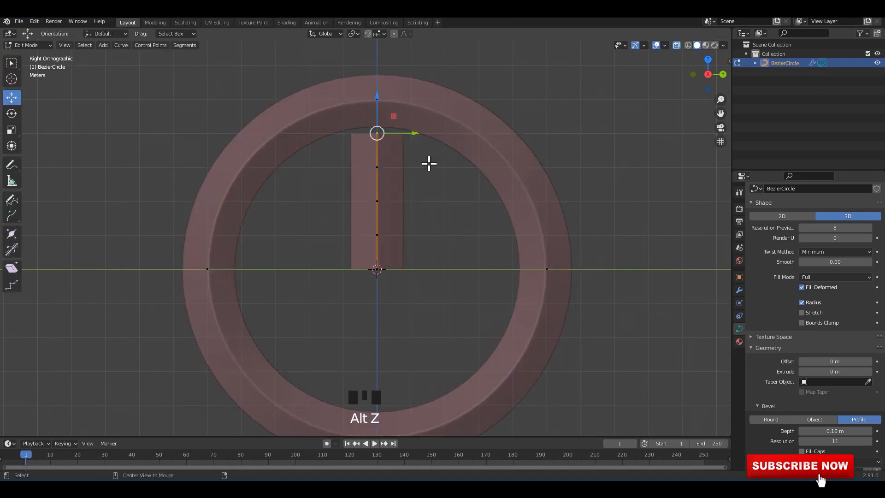
pyautogui.keyDown('shift'); pyautogui.moveTo(429, 163); pyautogui.dragTo(430, 181, button='middle'); pyautogui.keyUp('shift')
pyautogui.scroll(1, 559, 298)
pyautogui.hotkey('alt', 'z')
pyautogui.hotkey('alt', 's')
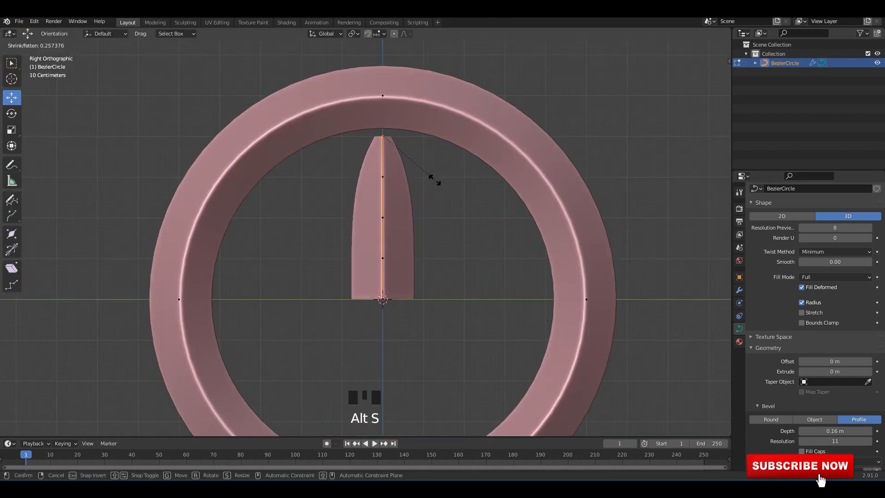
pyautogui.click(435, 182)
pyautogui.hotkey('alt', 's')
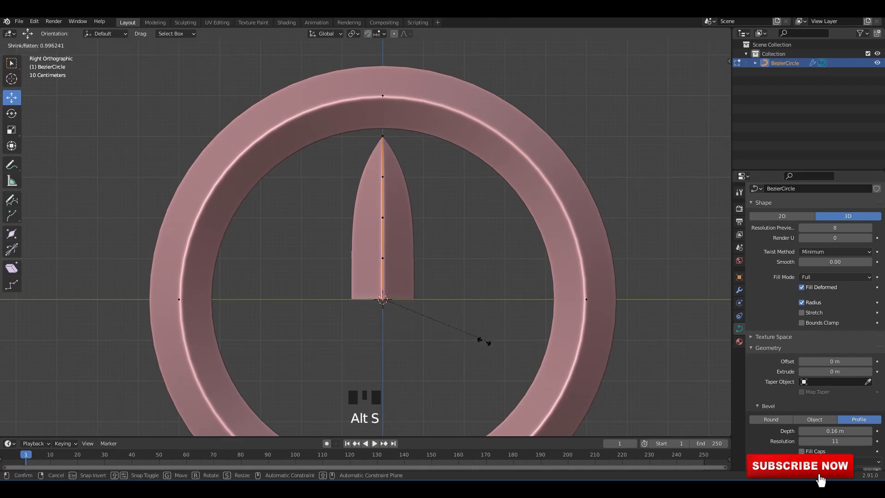
pyautogui.click(427, 320)
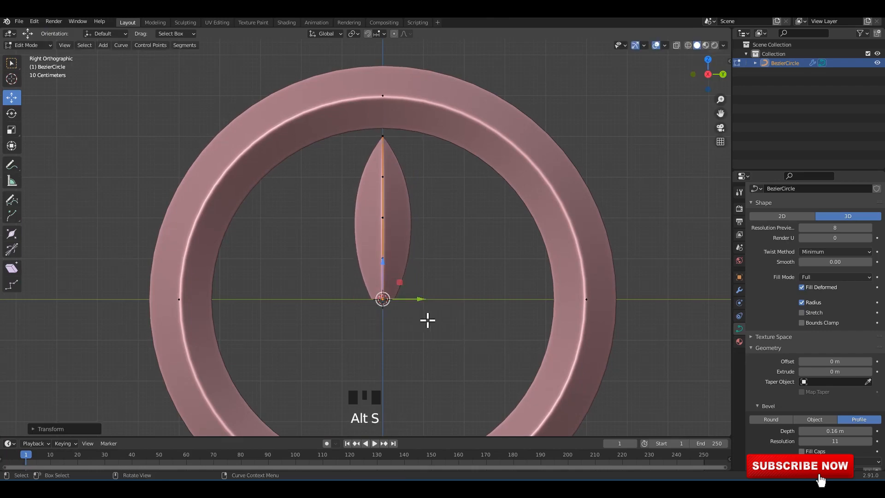
# Fatten the radius of the petal path's second point from the top and slightly adjust the radius of its middle point.
pyautogui.moveTo(358, 159); pyautogui.dragTo(457, 208)
pyautogui.hotkey('alt', 's')
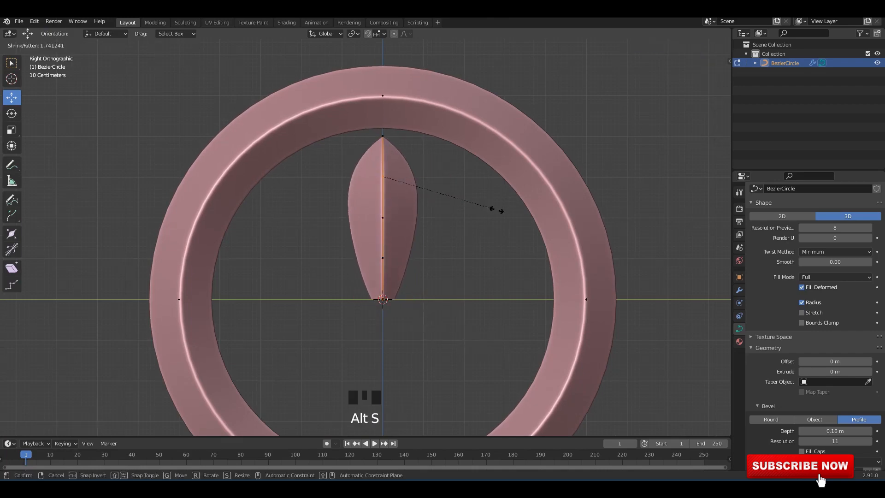
pyautogui.click(536, 213)
pyautogui.moveTo(367, 214); pyautogui.dragTo(454, 234)
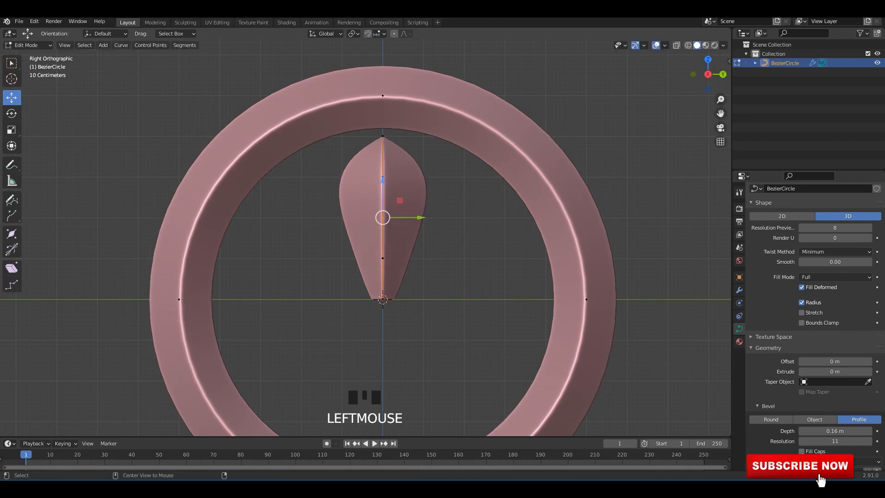
pyautogui.hotkey('alt', 's')
pyautogui.click(465, 230)
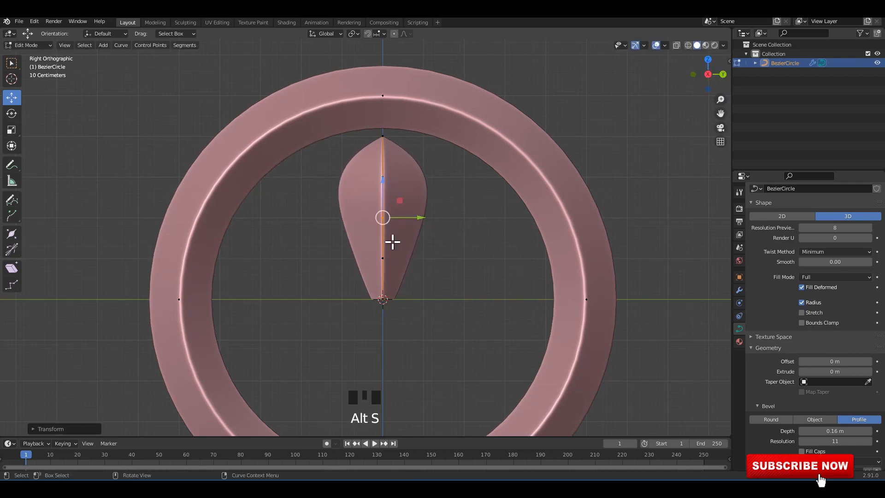
# Shrink the radius of the path point just above the petal's base to about 0.33 and raise the tip to the ring's inner edge.
pyautogui.moveTo(368, 248); pyautogui.dragTo(461, 277)
pyautogui.hotkey('alt', 's')
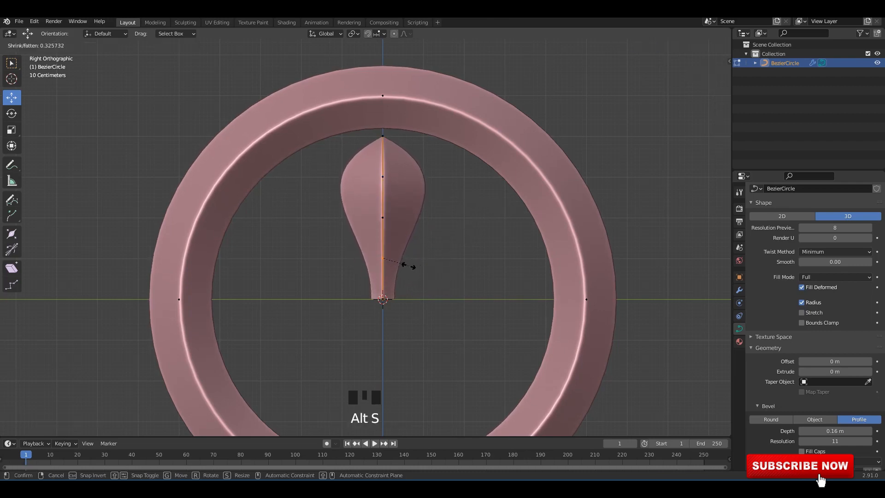
pyautogui.click(412, 264)
pyautogui.press('Tab')
pyautogui.press('Tab')
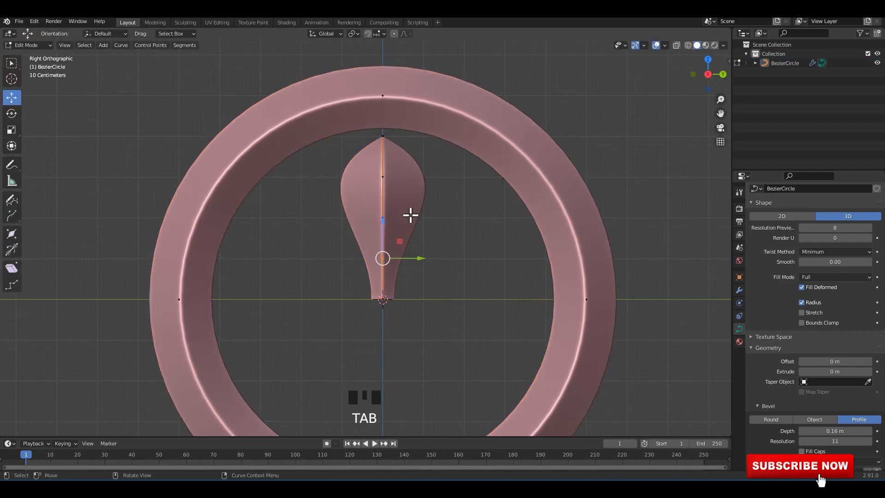
pyautogui.click(395, 145)
pyautogui.moveTo(385, 118); pyautogui.dragTo(384, 108)
# With X-ray on, move the path's middle point and the point below it outward along X to bulge the petal forward.
pyautogui.click(395, 223)
pyautogui.keyDown('alt'); pyautogui.moveTo(395, 223); pyautogui.dragTo(426, 230, button='middle'); pyautogui.keyUp('alt')
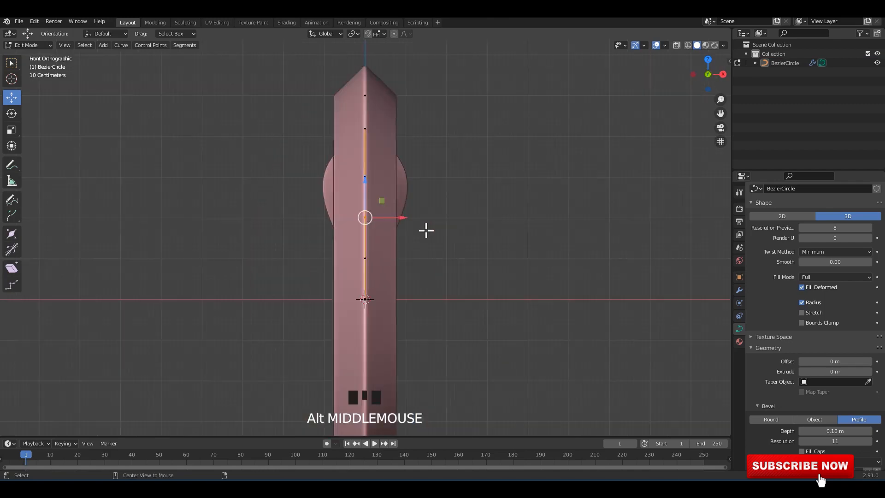
pyautogui.moveTo(407, 221); pyautogui.dragTo(436, 223)
pyautogui.hotkey('alt', 'z')
pyautogui.click(366, 257)
pyautogui.moveTo(403, 257); pyautogui.dragTo(443, 273)
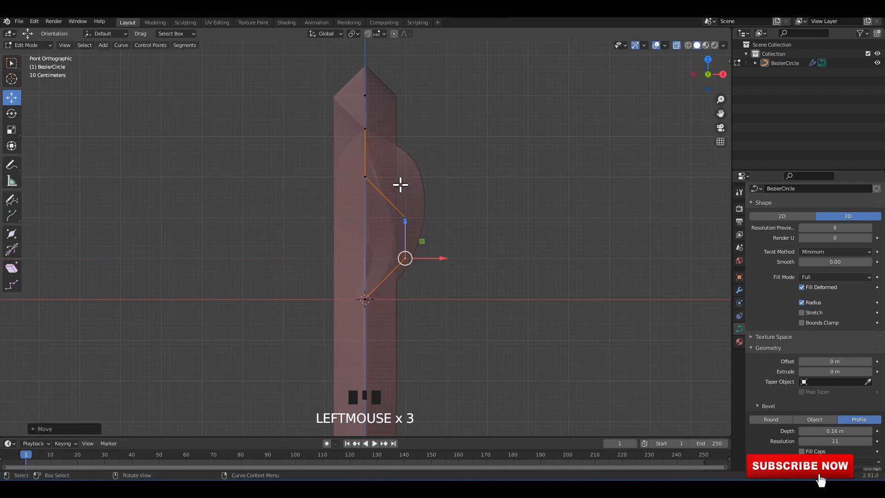
# Try to shift the path's second point from the top along X, and undo the move.
pyautogui.moveTo(389, 161); pyautogui.dragTo(359, 190)
pyautogui.moveTo(394, 178)
pyautogui.mouseDown()
pyautogui.moveTo(412, 177)
pyautogui.moveTo(384, 182)
pyautogui.mouseUp()
pyautogui.hotkey('ctrl', 'z')
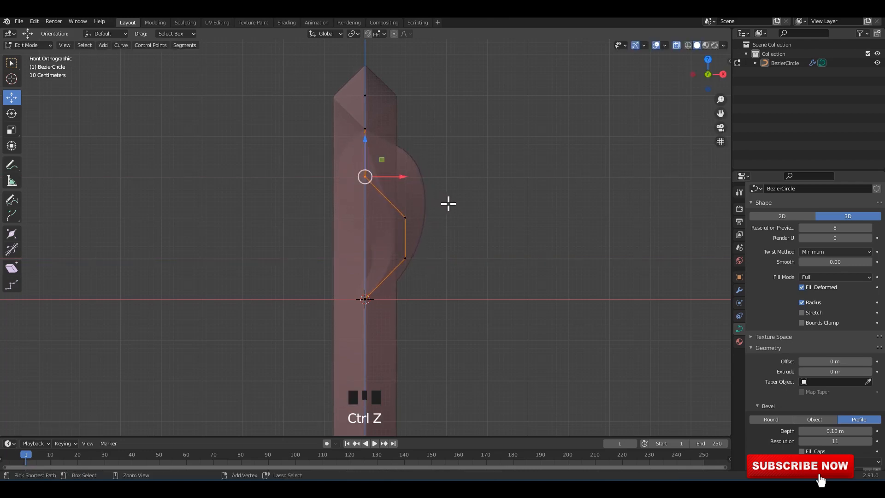
# Turn off the X-ray display and select the whole petal path in Edit Mode.
pyautogui.keyDown('alt'); pyautogui.moveTo(448, 203); pyautogui.dragTo(429, 237, button='middle'); pyautogui.keyUp('alt')
pyautogui.hotkey('alt', 'z')
pyautogui.press('Tab')
pyautogui.press('Tab')
pyautogui.press('l')
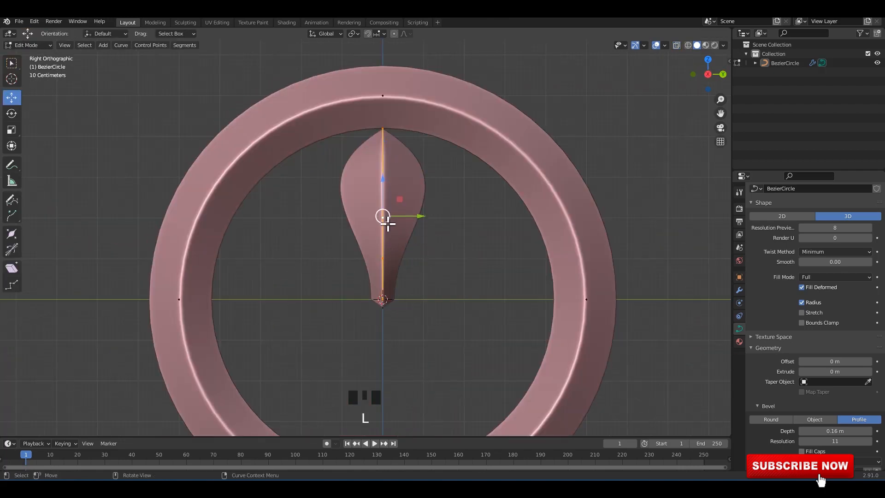
pyautogui.scroll(-1, 451, 255)
pyautogui.hotkey('shift', 'd')
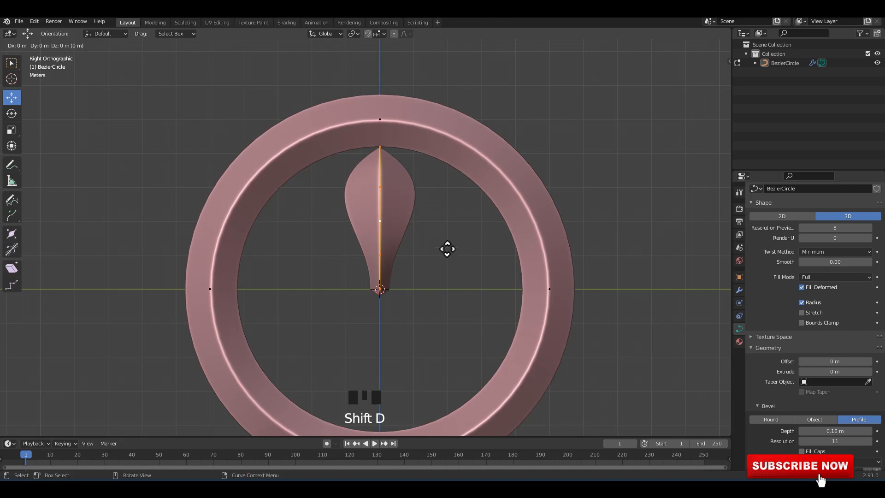
pyautogui.rightClick(425, 261)
pyautogui.hotkey('ctrl', 'z')
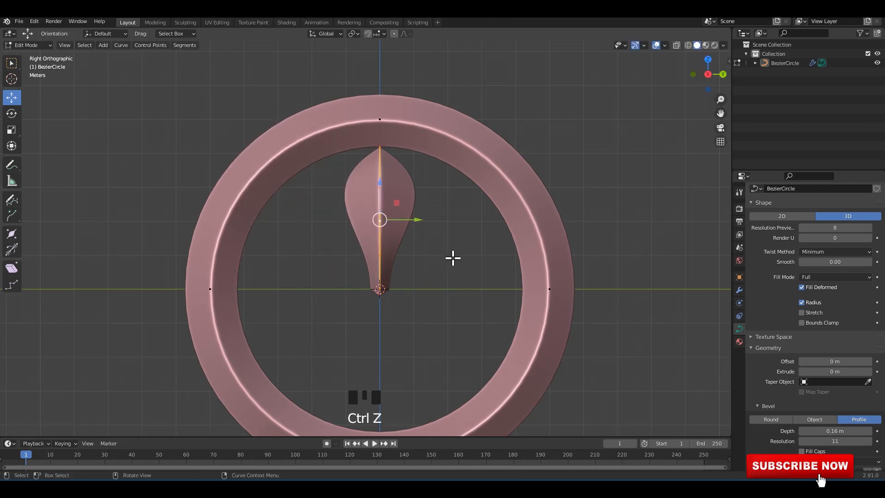
# Set the transform pivot point to 3D Cursor.
pyautogui.click(354, 34)
pyautogui.click(366, 54)
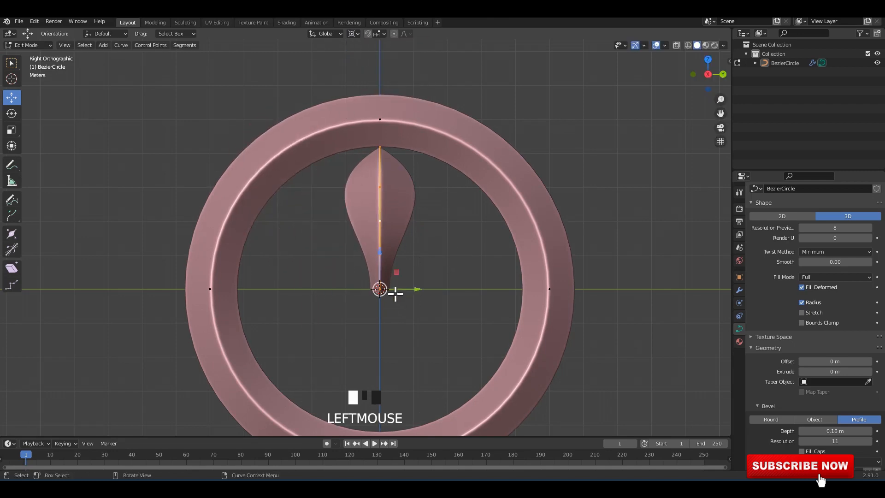
# Try rotating a duplicate of the petal 45° around the 3D cursor, and delete the duplicate.
pyautogui.hotkey('shift', 'd')
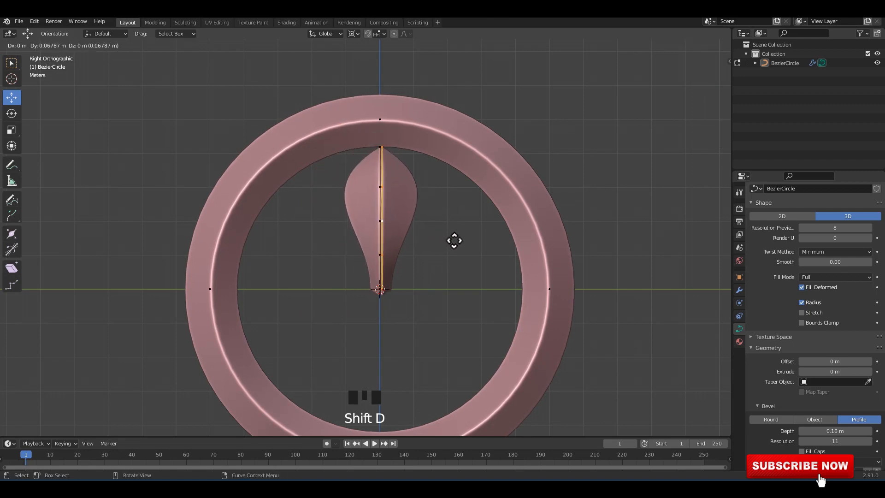
pyautogui.rightClick(454, 240)
pyautogui.write('r45')
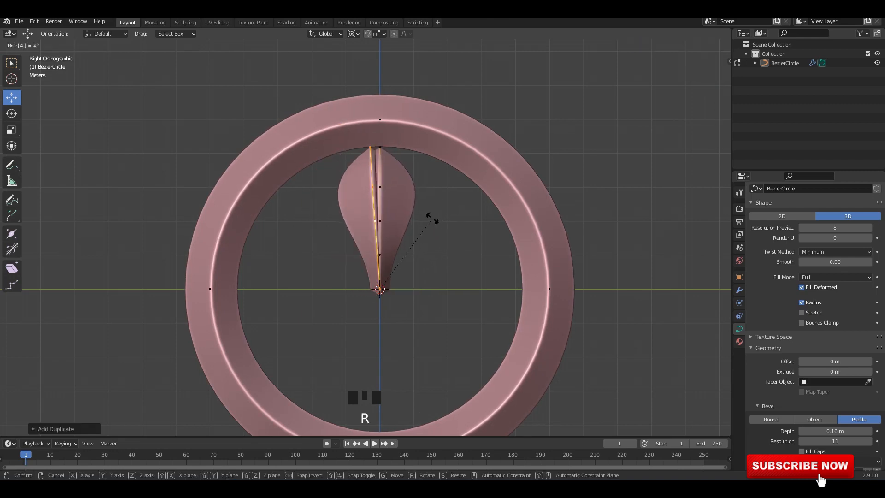
pyautogui.press('Return')
pyautogui.hotkey('shift', 'r')
pyautogui.hotkey('ctrl', 'z')
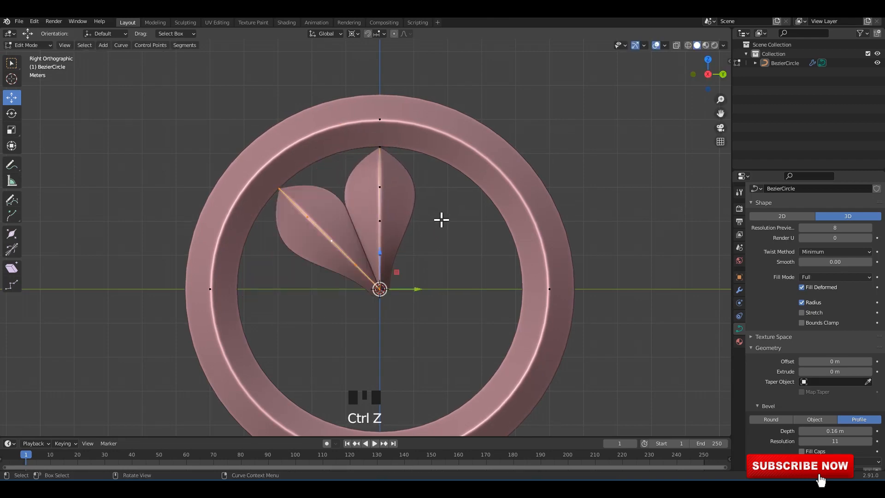
pyautogui.press('x')
pyautogui.click(429, 219)
# Save the file, and duplicate the petal path with the copy rotated 45° around the 3D cursor.
pyautogui.hotkey('ctrl', 's')
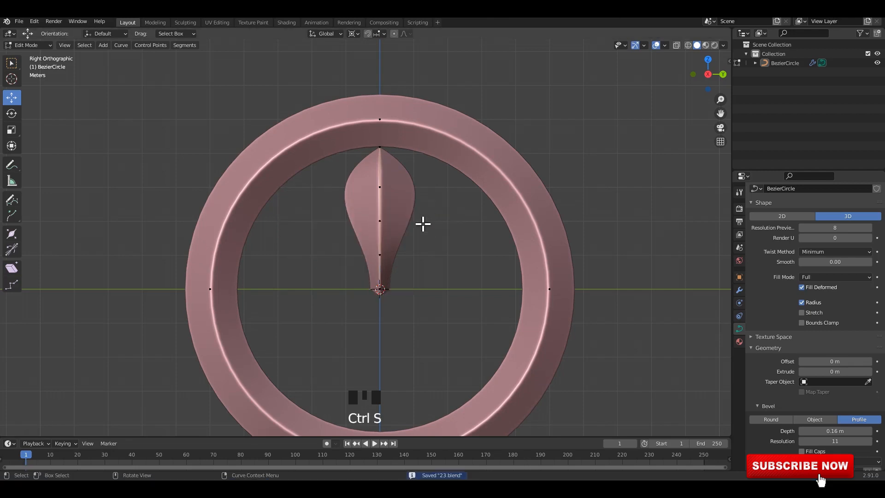
pyautogui.click(381, 212)
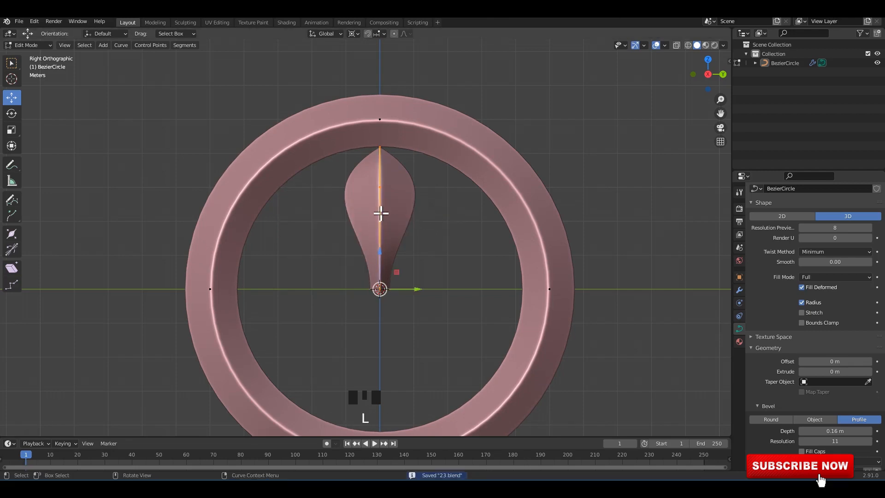
pyautogui.hotkey('shift', 'd')
pyautogui.write('r')
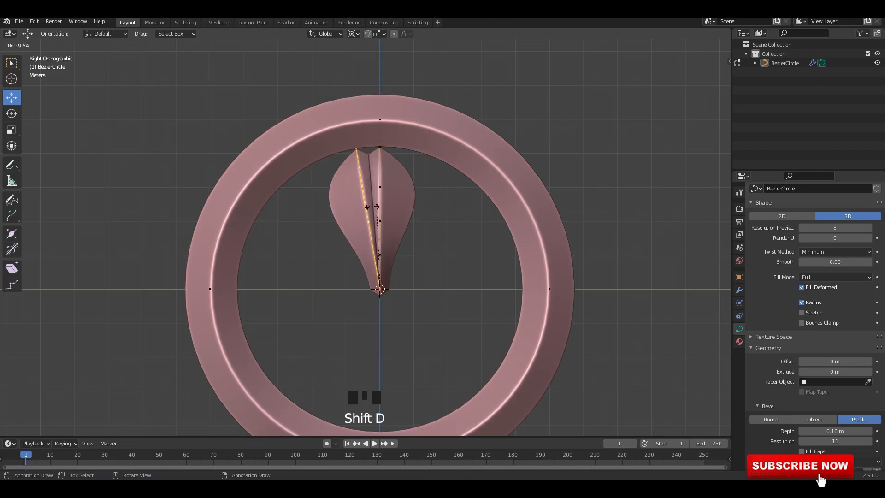
pyautogui.write('45')
pyautogui.press('Return')
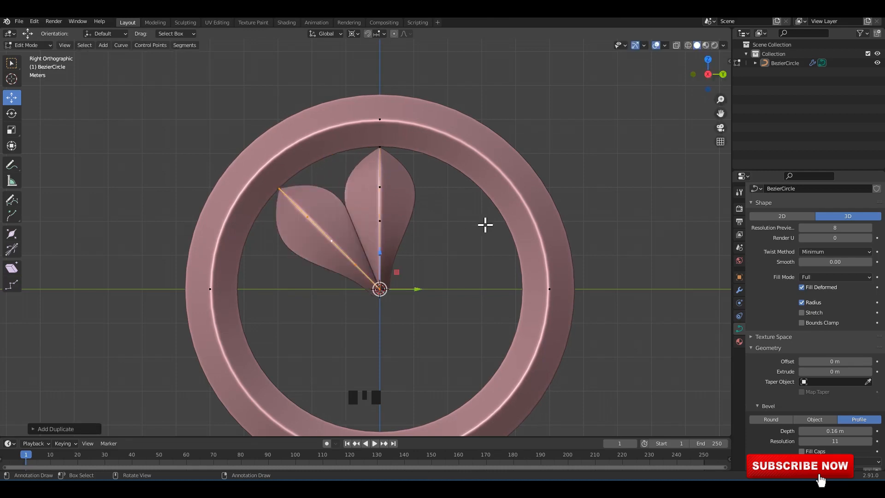
# Repeat the 45° petal duplication six more times to complete a flower of eight petals.
pyautogui.hotkey('shift', 'r')
pyautogui.hotkey('shift', 'r')
pyautogui.hotkey('shift', 'r')
pyautogui.hotkey('shift', 'r')
pyautogui.hotkey('shift', 'r')
pyautogui.hotkey('shift', 'r')
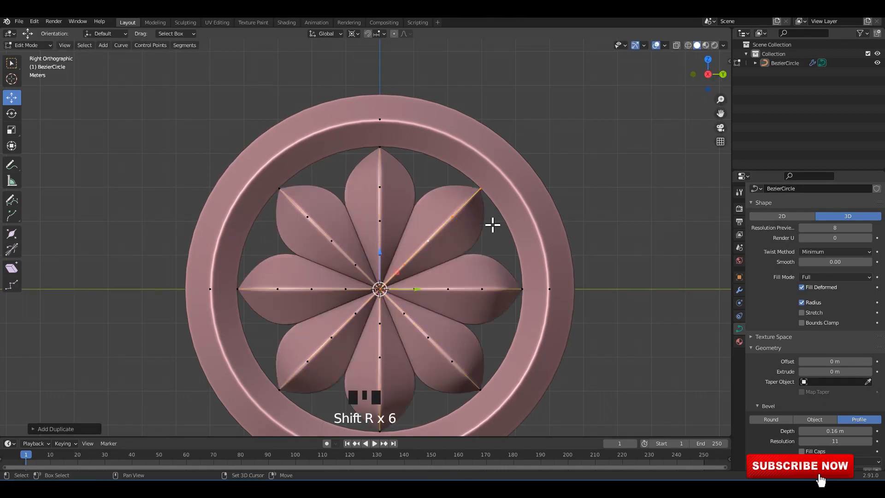
pyautogui.press('Tab')
pyautogui.click(596, 188)
pyautogui.scroll(-2, 441, 244)
pyautogui.keyDown('shift'); pyautogui.moveTo(427, 244); pyautogui.dragTo(423, 224, button='middle'); pyautogui.keyUp('shift')
pyautogui.scroll(1, 423, 224)
# Select the outer ring's whole circle in Edit Mode and shrink its radius to about 0.59.
pyautogui.press('Tab')
pyautogui.click(515, 247)
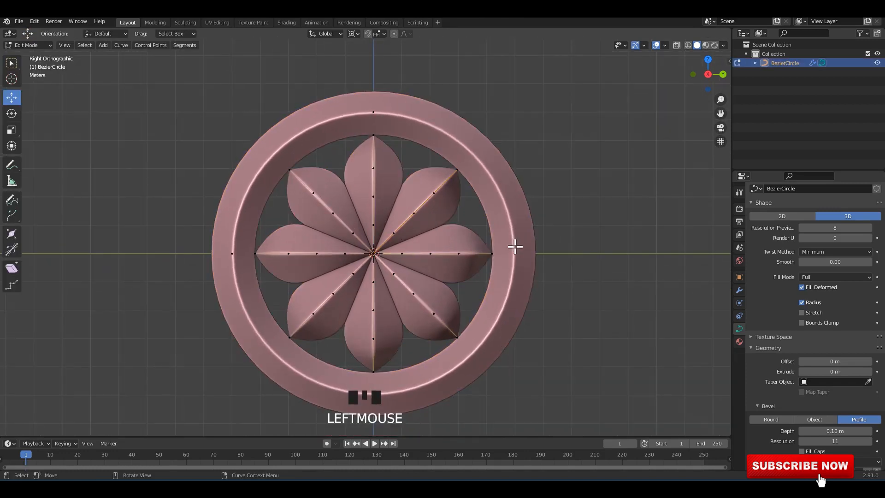
pyautogui.click(515, 248)
pyautogui.press('l')
pyautogui.hotkey('alt', 's')
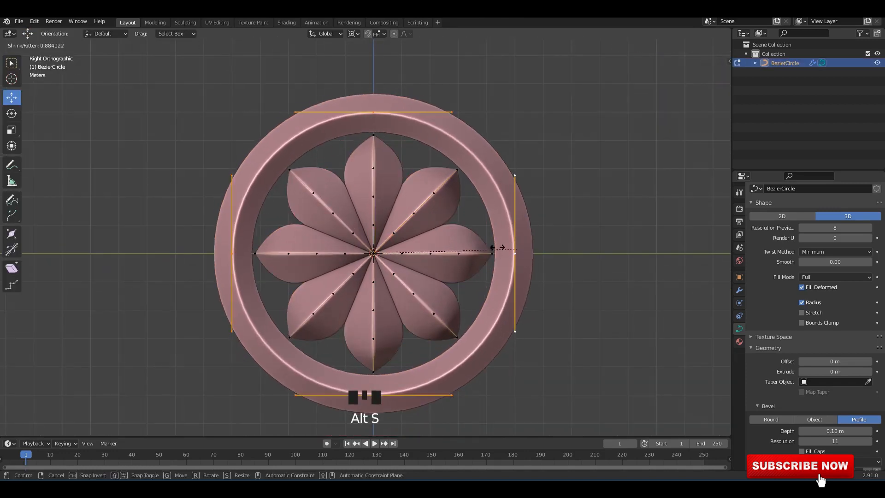
pyautogui.click(463, 239)
# Select the tip points of all eight petals and scale them outward by about 1.07 to meet the thinner ring.
pyautogui.click(373, 136)
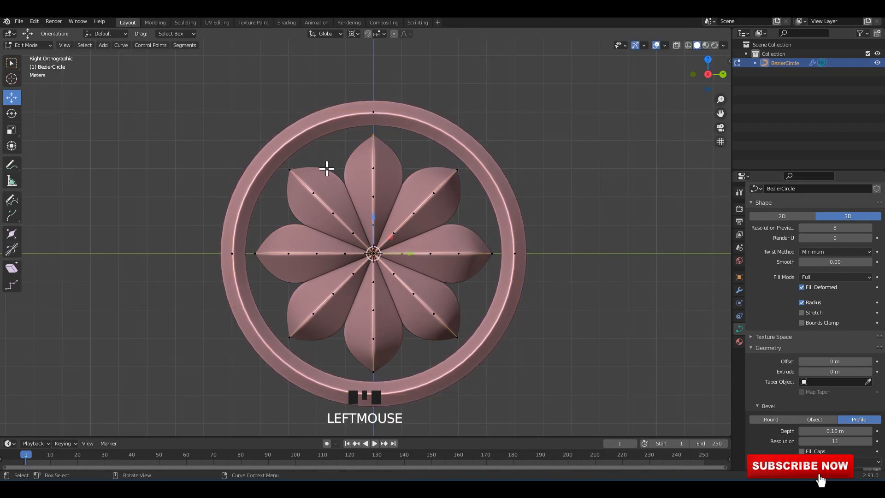
pyautogui.keyDown('shift'); pyautogui.click(289, 171); pyautogui.keyUp('shift')
pyautogui.keyDown('shift'); pyautogui.click(262, 253); pyautogui.keyUp('shift')
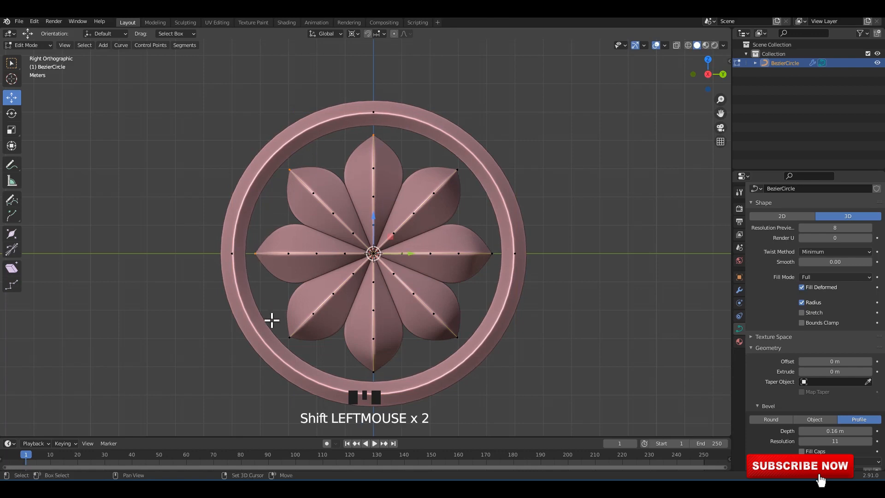
pyautogui.keyDown('shift'); pyautogui.click(291, 340); pyautogui.keyUp('shift')
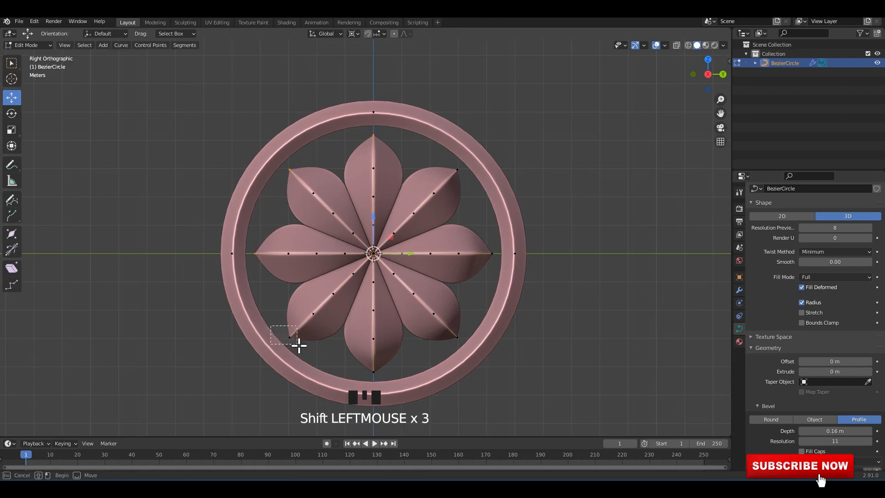
pyautogui.keyDown('shift'); pyautogui.click(462, 340); pyautogui.keyUp('shift')
pyautogui.keyDown('shift'); pyautogui.click(493, 255); pyautogui.keyUp('shift')
pyautogui.keyDown('shift'); pyautogui.moveTo(442, 157); pyautogui.dragTo(464, 187); pyautogui.keyUp('shift')
pyautogui.hotkey('alt', 's')
pyautogui.press('s')
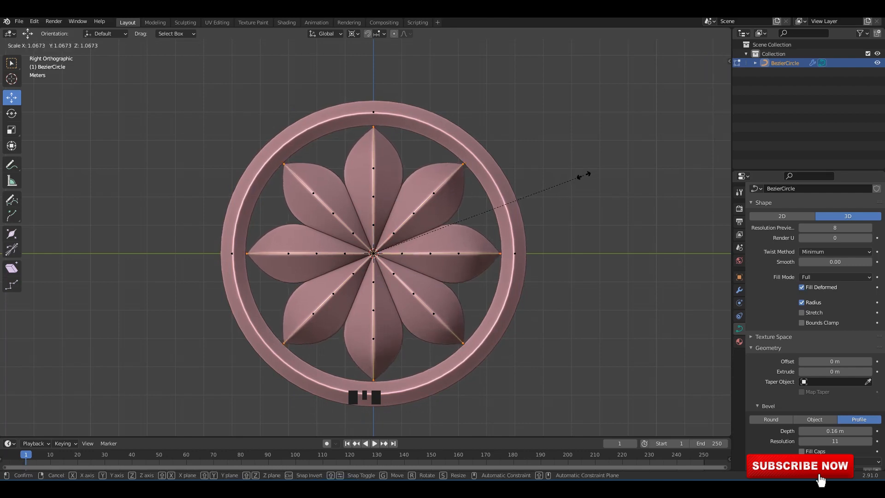
pyautogui.click(584, 176)
# Duplicate all eight petals in place and rotate the copies about 22.4° so they sit between the originals.
pyautogui.press('l')
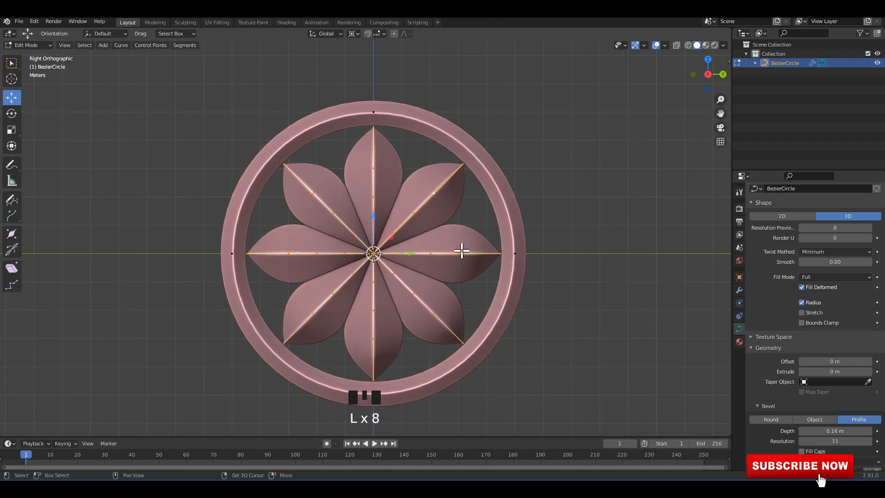
pyautogui.hotkey('shift', 'd')
pyautogui.rightClick(564, 279)
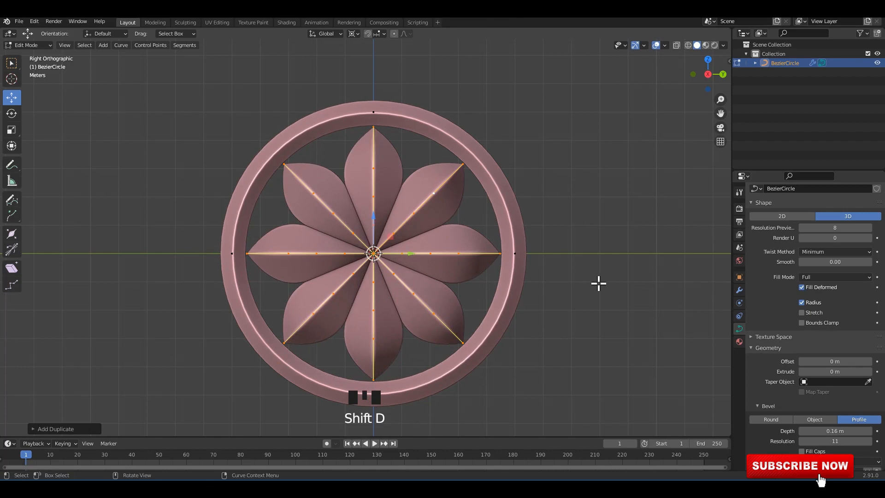
pyautogui.press('r')
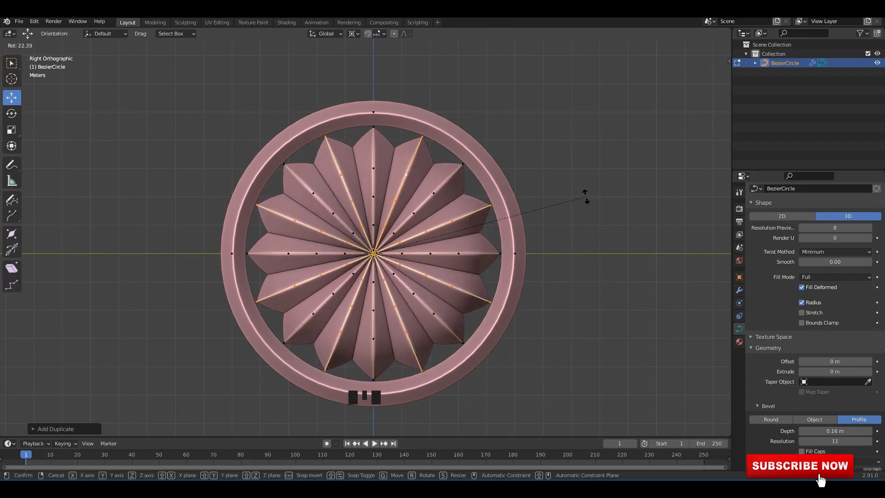
pyautogui.click(590, 212)
# Shrink the radius of the duplicated petals to make them narrower than the originals, and save the file.
pyautogui.hotkey('alt', 's')
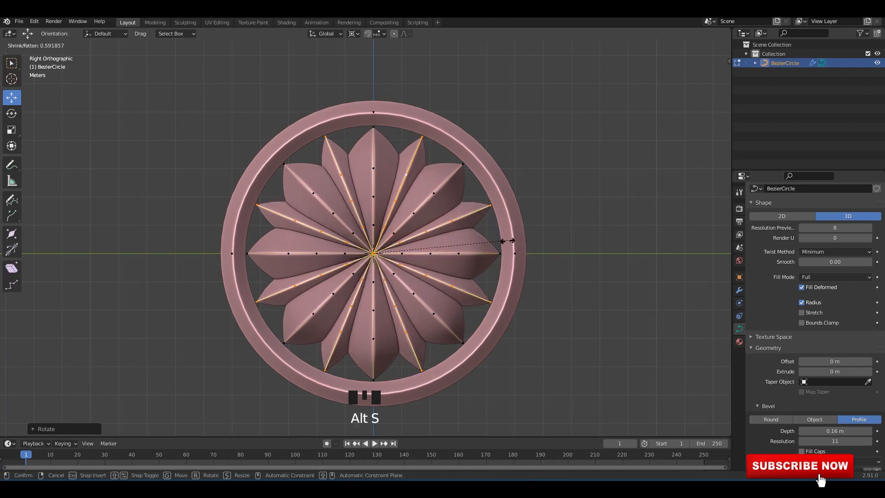
pyautogui.click(483, 241)
pyautogui.press('Tab')
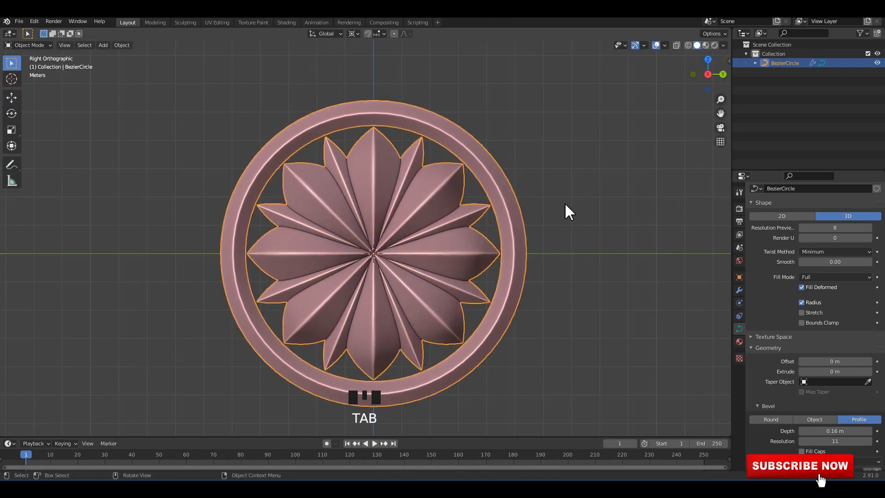
pyautogui.click(544, 207)
pyautogui.keyDown('shift'); pyautogui.moveTo(543, 208); pyautogui.dragTo(489, 213, button='middle'); pyautogui.keyUp('shift')
pyautogui.hotkey('ctrl', 's')
# Separate the narrow in-between petals into their own curve object and save the file.
pyautogui.press('Tab')
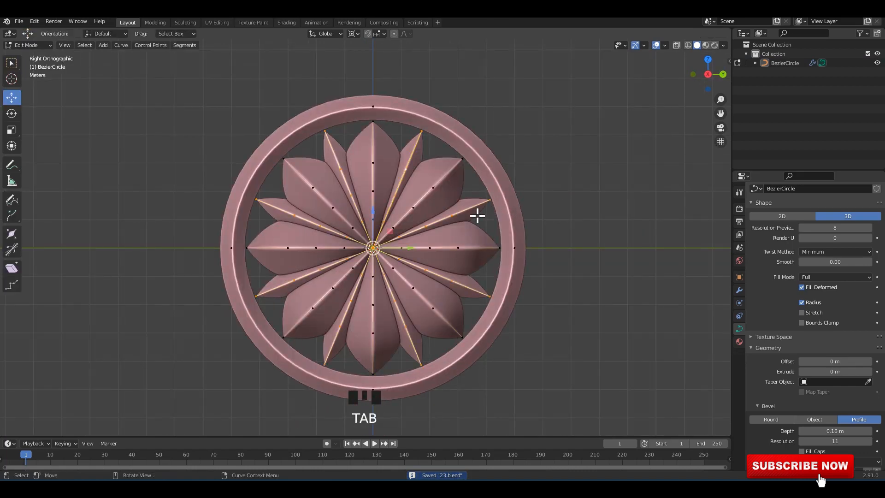
pyautogui.press('p')
pyautogui.click(480, 217)
pyautogui.press('Tab')
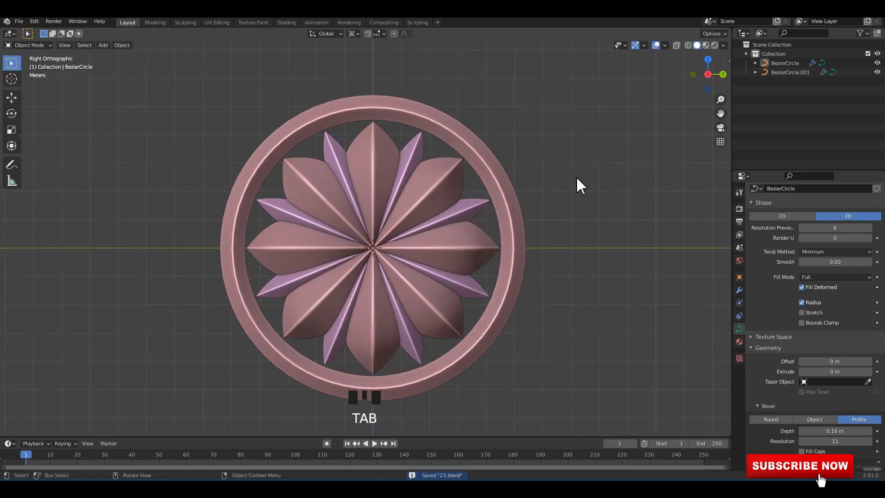
pyautogui.keyDown('ctrl'); pyautogui.click(549, 236); pyautogui.keyUp('ctrl')
pyautogui.click(471, 212)
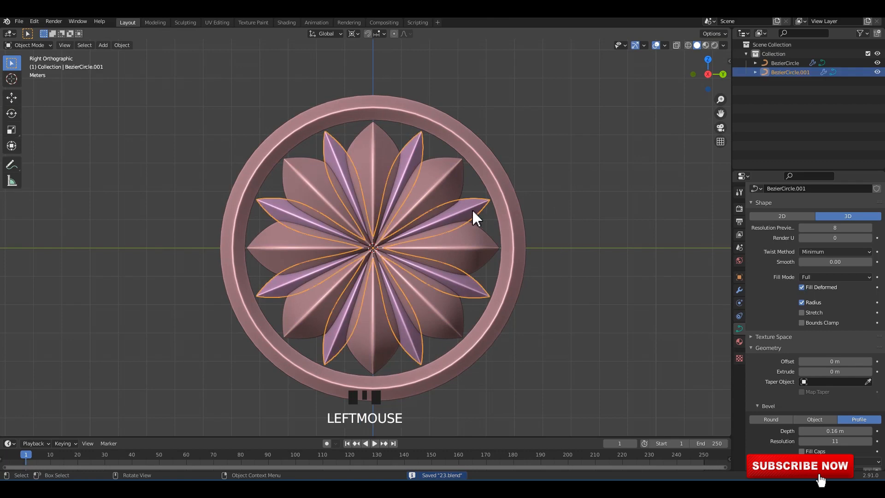
pyautogui.click(585, 128)
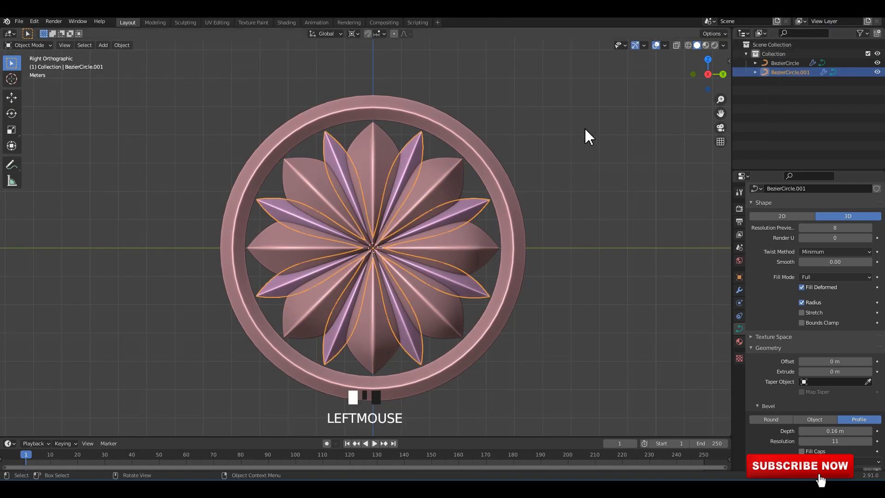
pyautogui.hotkey('ctrl', 's')
# Fatten the radius of all narrow in-between petals by a factor of about 1.2.
pyautogui.click(556, 141)
pyautogui.click(416, 149)
pyautogui.press('Tab')
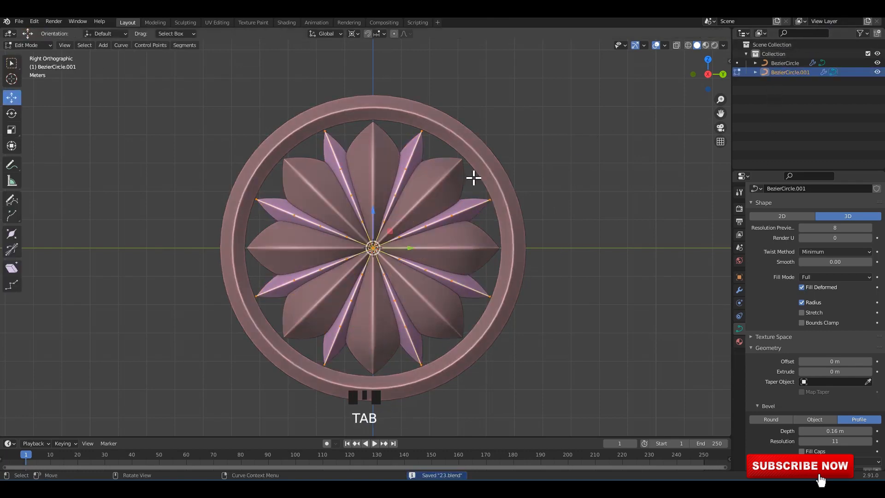
pyautogui.scroll(1, 474, 178)
pyautogui.hotkey('alt', 's')
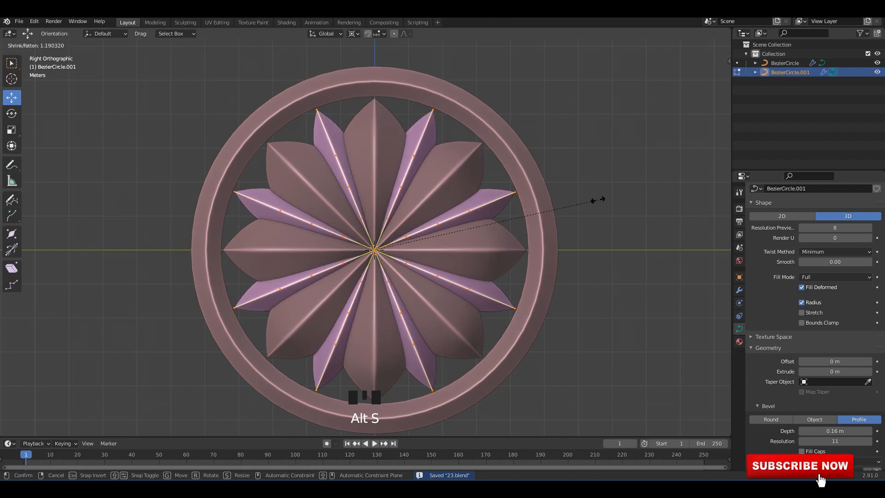
pyautogui.click(589, 174)
pyautogui.press('Tab')
pyautogui.click(589, 156)
# Add a mesh cylinder at the rosette's center and rotate it so its axis runs along X.
pyautogui.keyDown('alt'); pyautogui.moveTo(449, 168); pyautogui.dragTo(511, 138, button='middle'); pyautogui.keyUp('alt')
pyautogui.hotkey('shift', 'a')
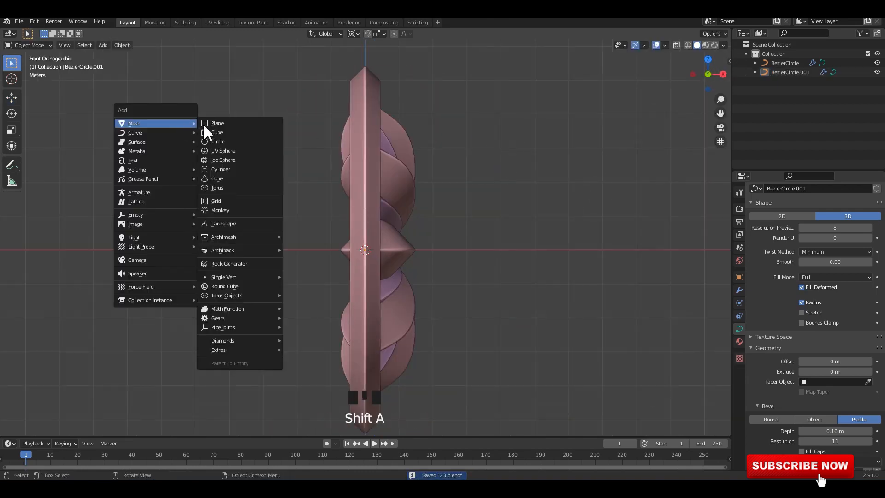
pyautogui.click(217, 169)
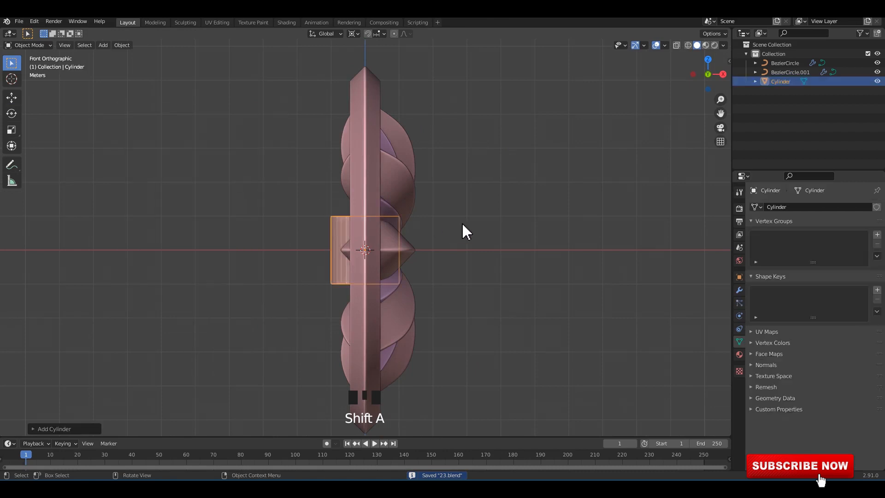
pyautogui.write('r0')
pyautogui.press('Return')
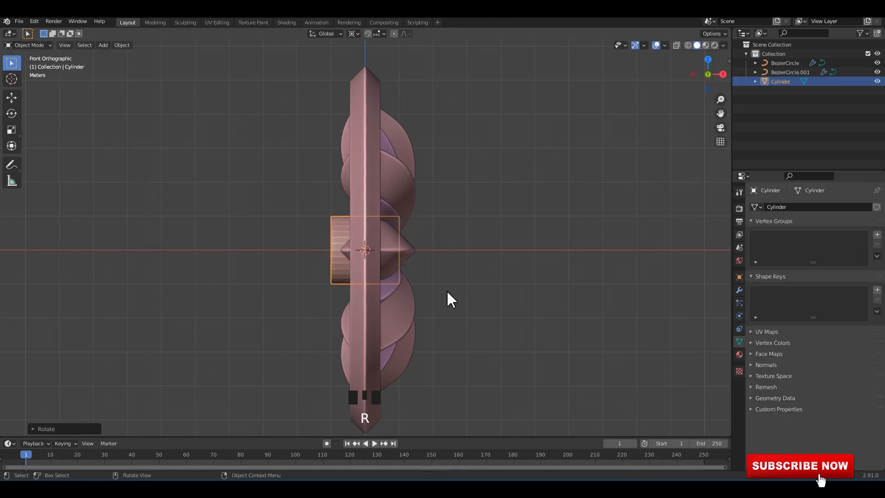
# Flatten the cylinder along X to about 0.27, and scale it up uniformly until it slightly exceeds the ring's diameter.
pyautogui.press('s')
pyautogui.press('x')
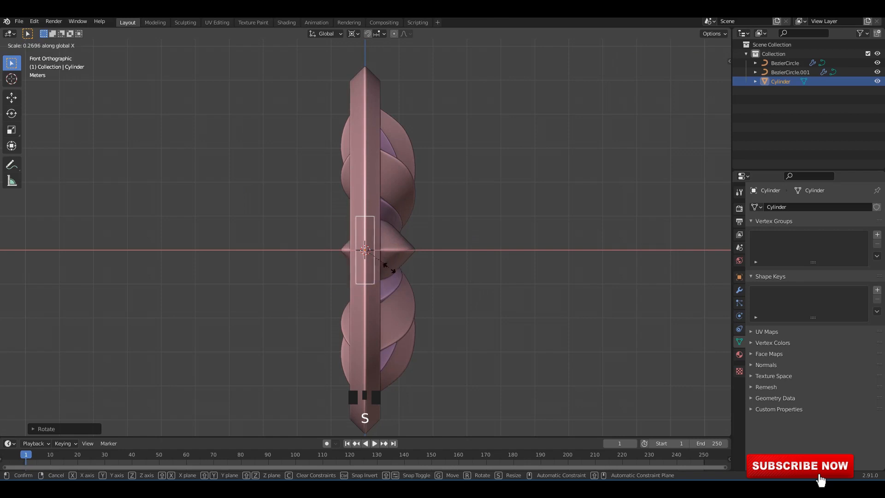
pyautogui.click(389, 269)
pyautogui.press('s')
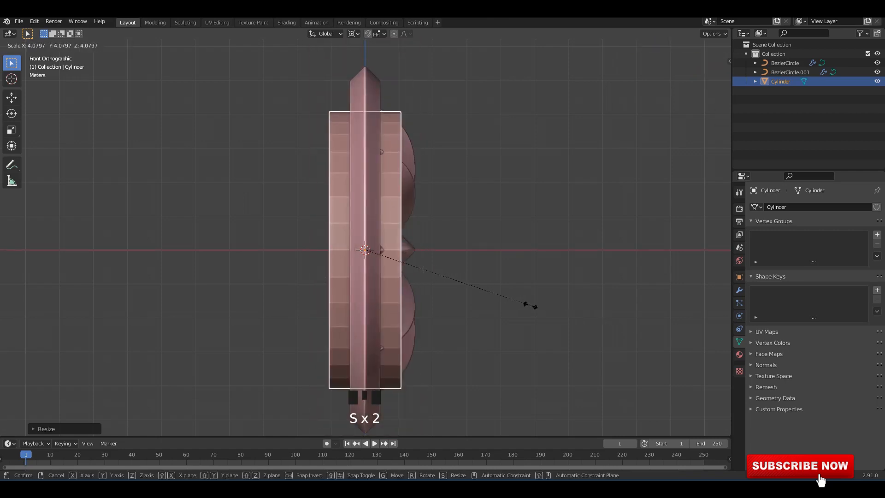
pyautogui.click(597, 318)
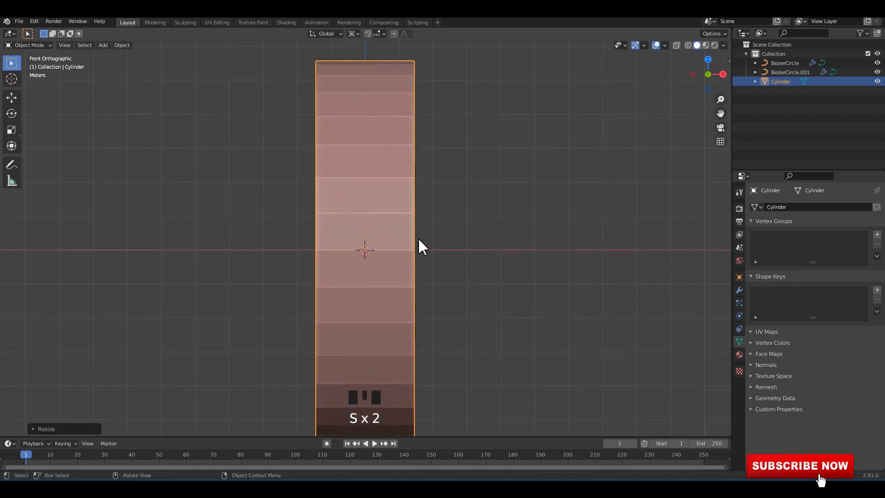
# Move the cylinder back along X to form a backing disc behind the petals, shade it smooth and save the file.
pyautogui.click(12, 97)
pyautogui.moveTo(402, 251); pyautogui.dragTo(354, 248)
pyautogui.keyDown('alt'); pyautogui.moveTo(364, 246); pyautogui.dragTo(410, 245, button='middle'); pyautogui.keyUp('alt')
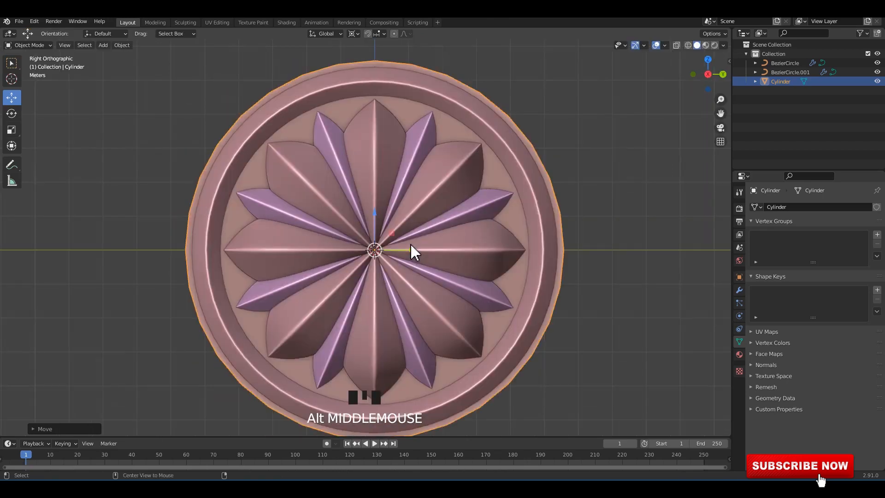
pyautogui.rightClick(540, 166)
pyautogui.moveTo(585, 157); pyautogui.dragTo(568, 141, button='middle')
pyautogui.hotkey('ctrl', 's')
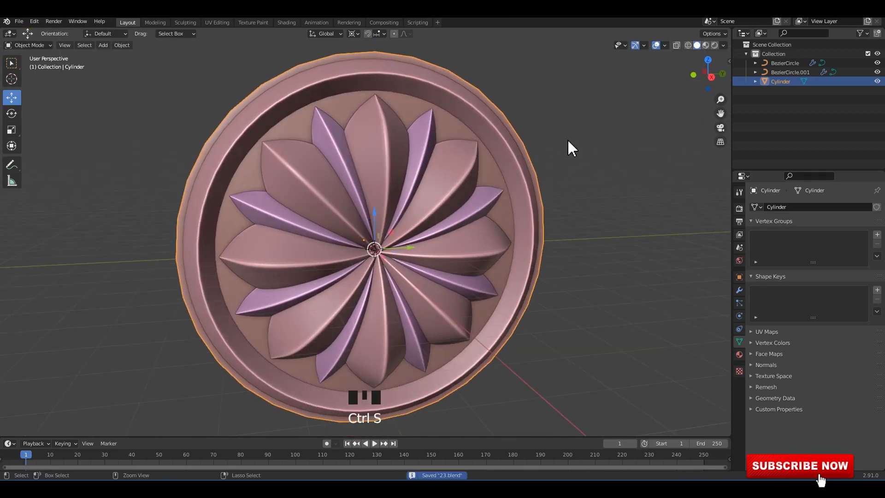
# Enable Auto Smooth at 30° for the backing cylinder's normals.
pyautogui.keyDown('alt'); pyautogui.moveTo(250, 144); pyautogui.dragTo(342, 170, button='middle'); pyautogui.keyUp('alt')
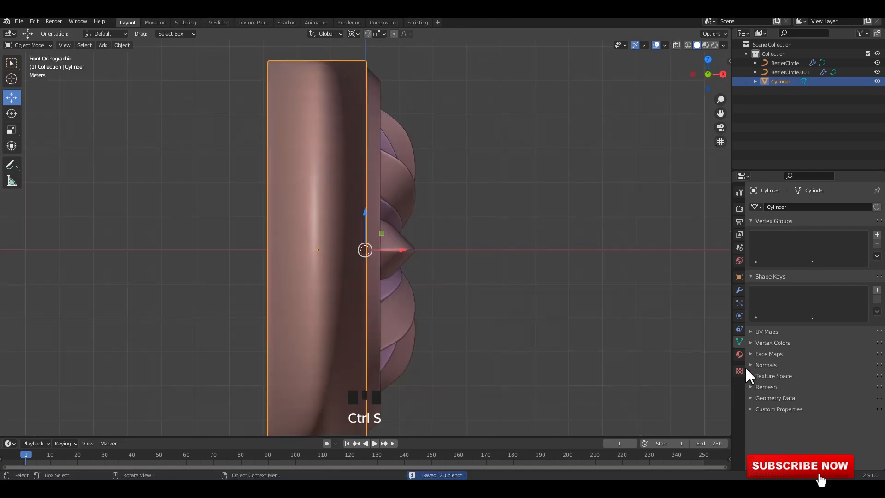
pyautogui.click(765, 365)
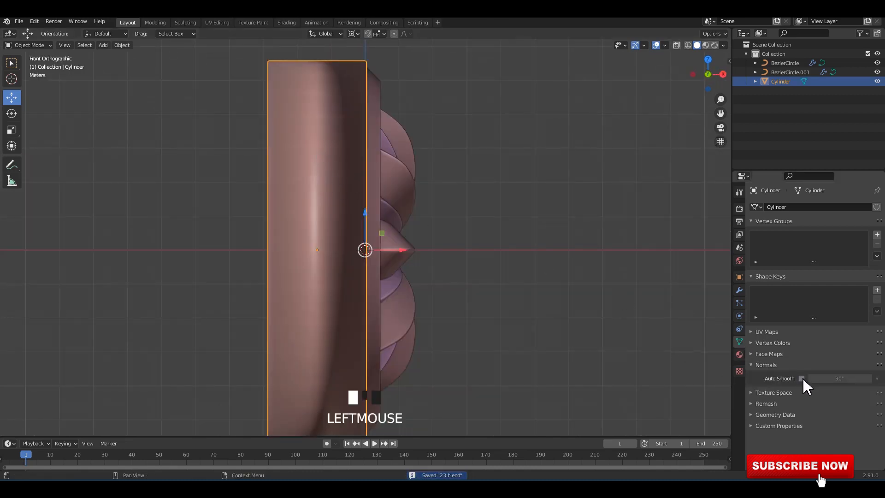
pyautogui.click(802, 378)
# Thin the backing cylinder along X to about half its thickness, shift it along X against the ring and save.
pyautogui.press('s')
pyautogui.press('x')
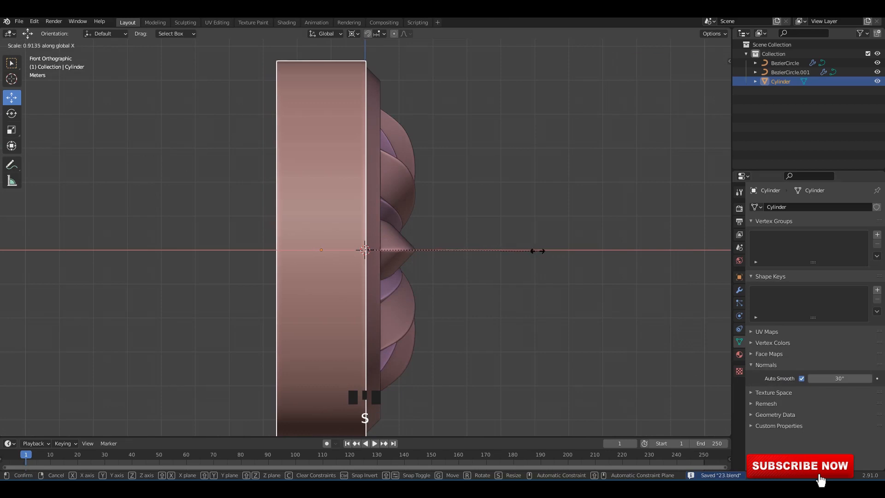
pyautogui.click(457, 251)
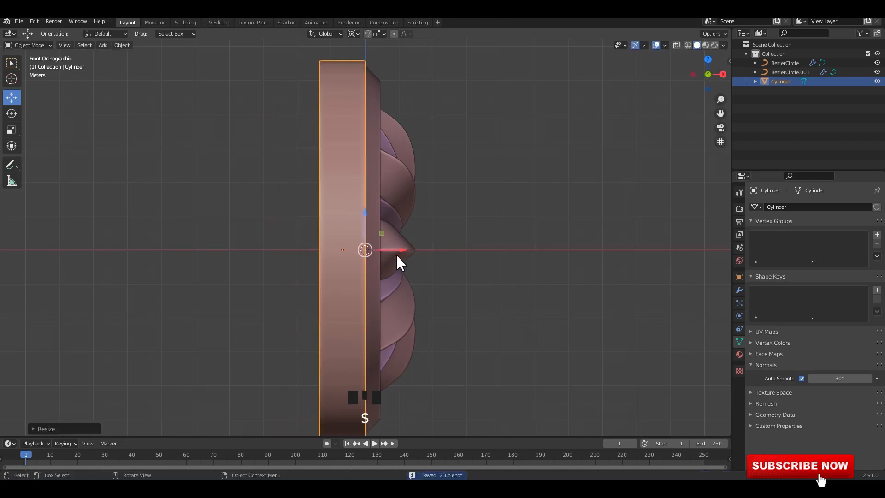
pyautogui.moveTo(400, 252); pyautogui.dragTo(397, 244)
pyautogui.click(461, 236)
pyautogui.keyDown('alt'); pyautogui.moveTo(473, 235); pyautogui.dragTo(538, 237, button='middle'); pyautogui.keyUp('alt')
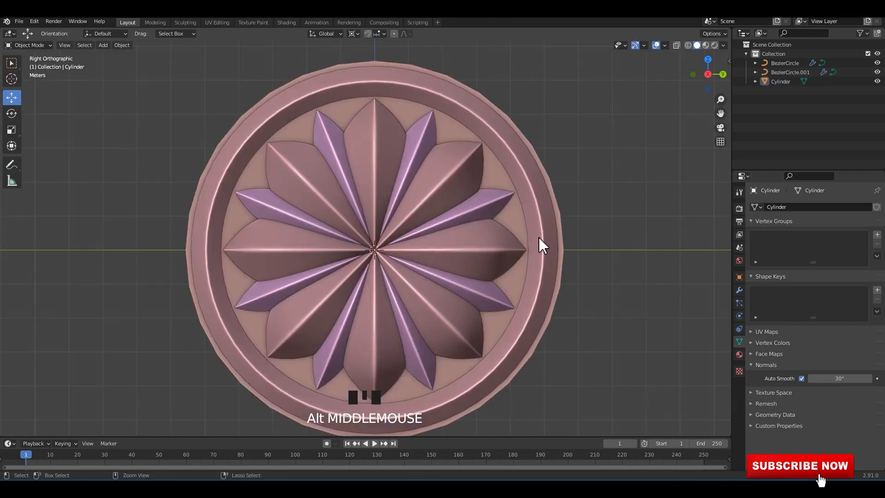
pyautogui.hotkey('ctrl', 's')
pyautogui.scroll(-1, 550, 225)
# Scale the backing cylinder slightly to fine-tune its edge around the ring, and save the file.
pyautogui.click(529, 242)
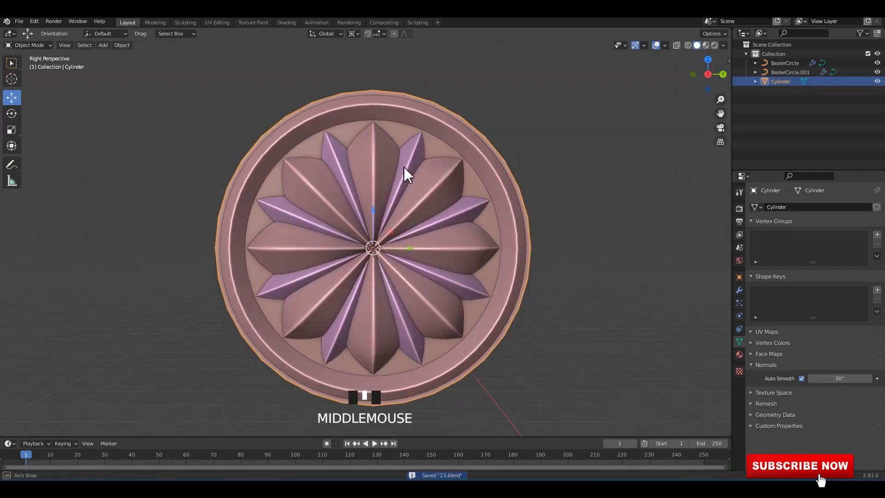
pyautogui.moveTo(403, 167); pyautogui.dragTo(515, 189, button='middle')
pyautogui.press('s')
pyautogui.click(529, 176)
pyautogui.scroll(-2, 492, 192)
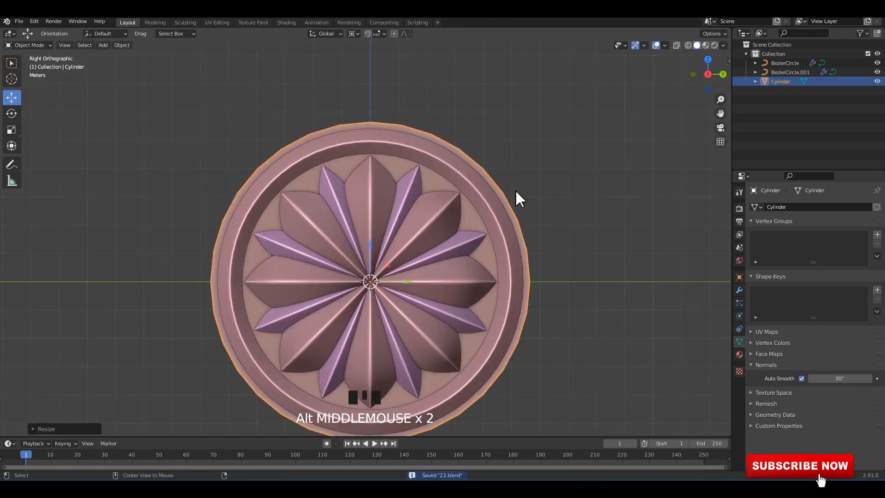
pyautogui.hotkey('ctrl', 's')
pyautogui.scroll(2, 367, 168)
# Add one centered loop cut around the backing cylinder's side wall.
pyautogui.moveTo(328, 157)
pyautogui.mouseDown(button='middle')
pyautogui.moveTo(367, 168)
pyautogui.moveTo(327, 147)
pyautogui.mouseUp(button='middle')
pyautogui.press('Tab')
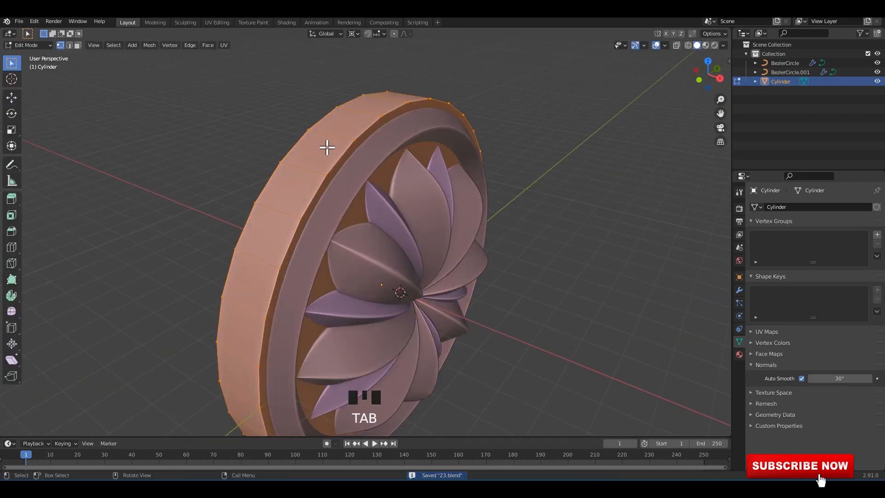
pyautogui.hotkey('ctrl', 'r')
pyautogui.click(336, 159)
pyautogui.scroll(2, 339, 160)
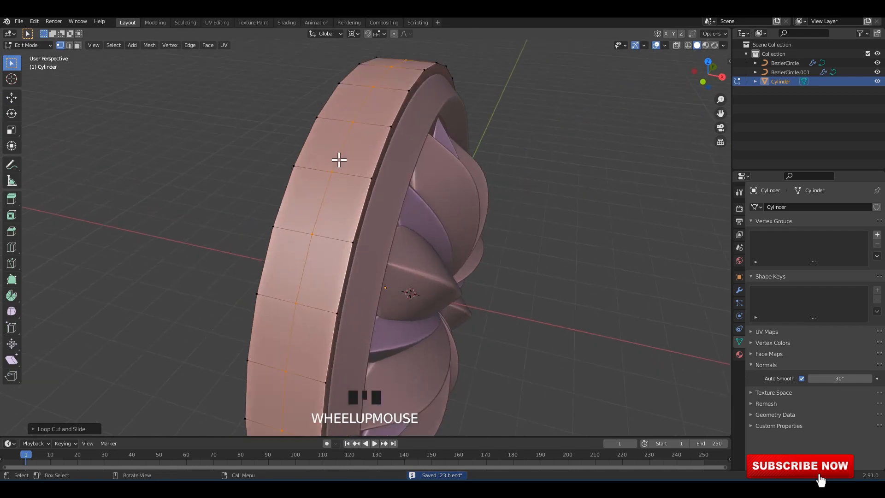
# Bevel the side wall's middle edge loop into two loops lying close to the cylinder's front and back rims.
pyautogui.click(345, 141)
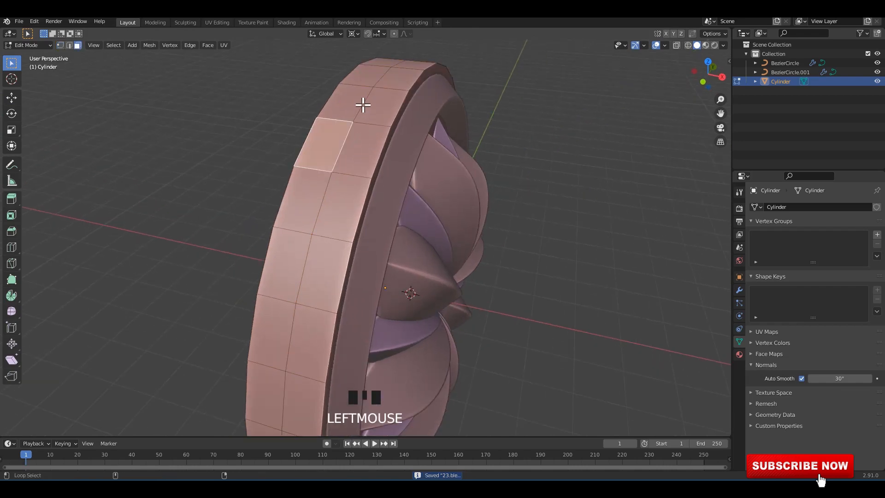
pyautogui.press('2')
pyautogui.click(364, 100)
pyautogui.scroll(1, 413, 154)
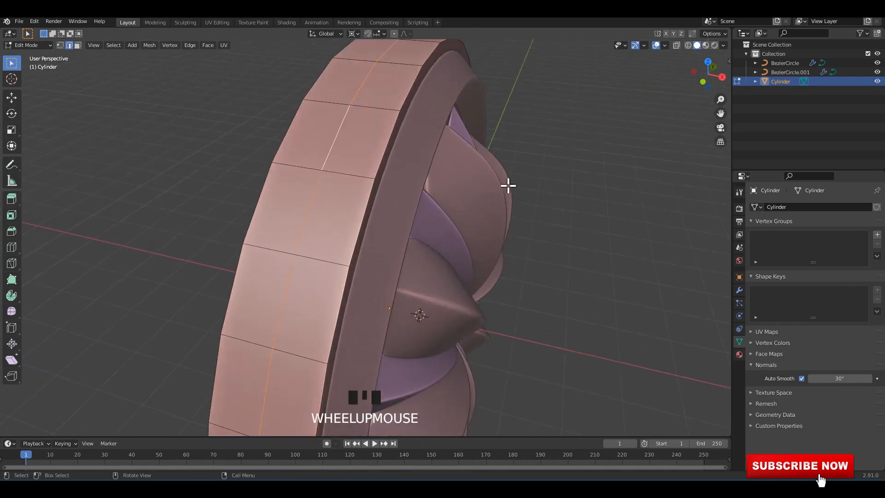
pyautogui.hotkey('ctrl', 'b')
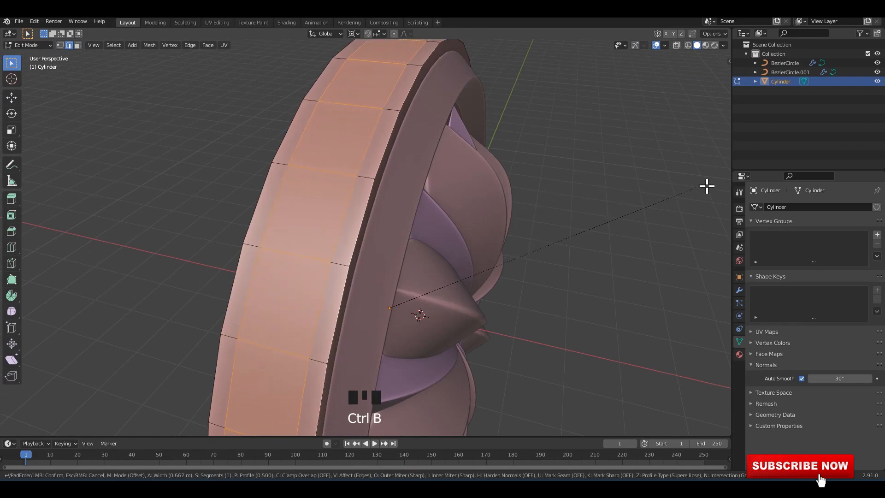
pyautogui.click(24, 182)
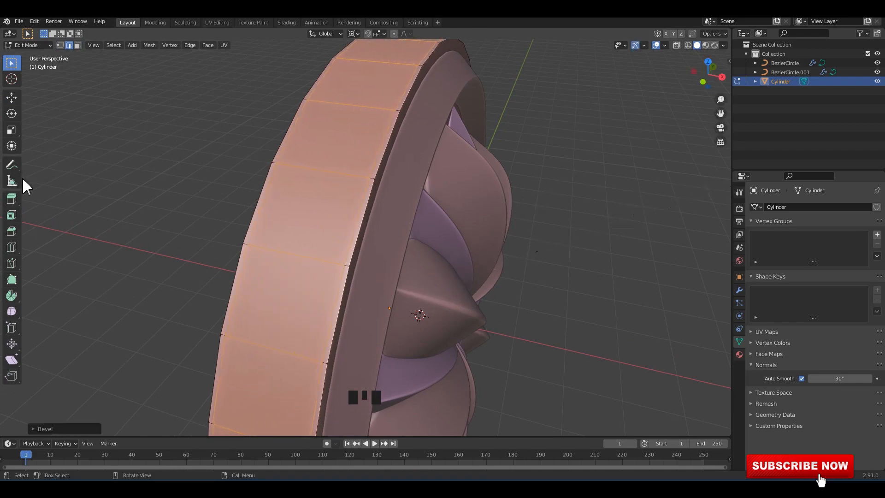
# Inset both flat caps of the backing cylinder twice near the rim, the first time by about 0.008 m.
pyautogui.moveTo(408, 88)
pyautogui.mouseDown(button='middle')
pyautogui.moveTo(396, 89)
pyautogui.moveTo(408, 94)
pyautogui.mouseUp(button='middle')
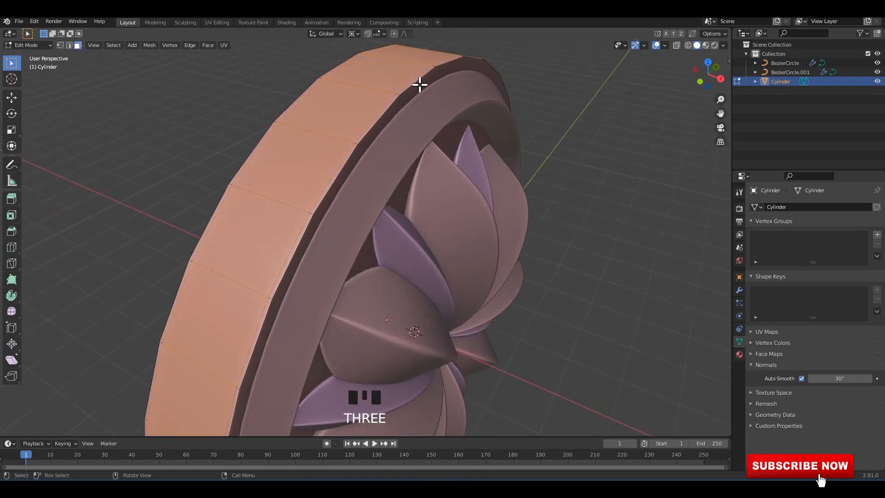
pyautogui.click(279, 125)
pyautogui.moveTo(278, 124); pyautogui.dragTo(575, 154, button='middle')
pyautogui.press('i')
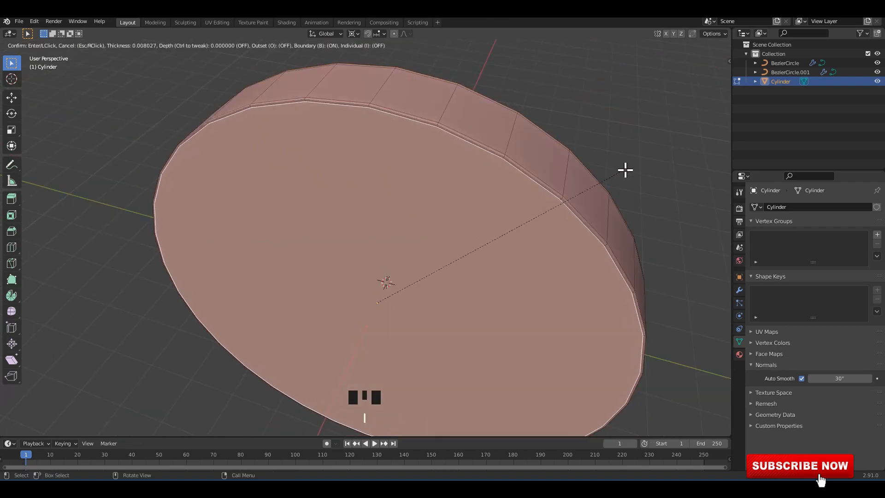
pyautogui.click(626, 170)
pyautogui.press('i')
pyautogui.click(613, 180)
# Apply a level 1 subdivision surface to the backing cylinder and save the file.
pyautogui.press('Tab')
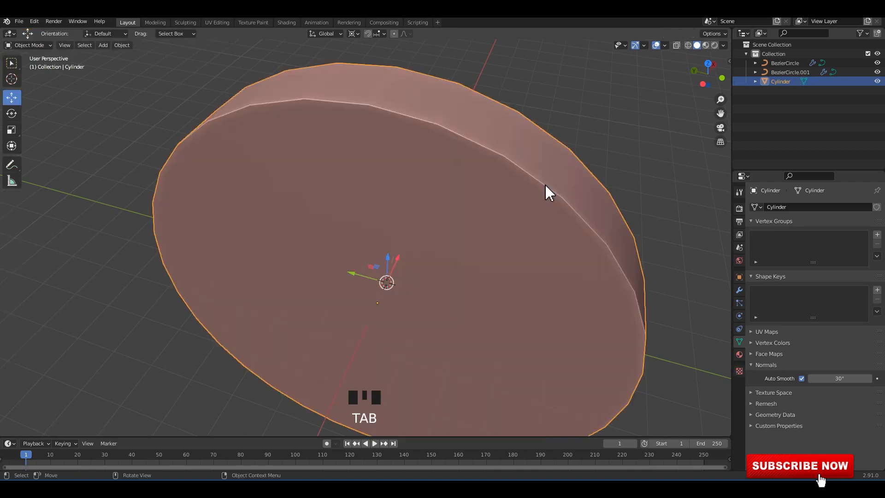
pyautogui.click(565, 179)
pyautogui.click(580, 163)
pyautogui.hotkey('ctrl', '1')
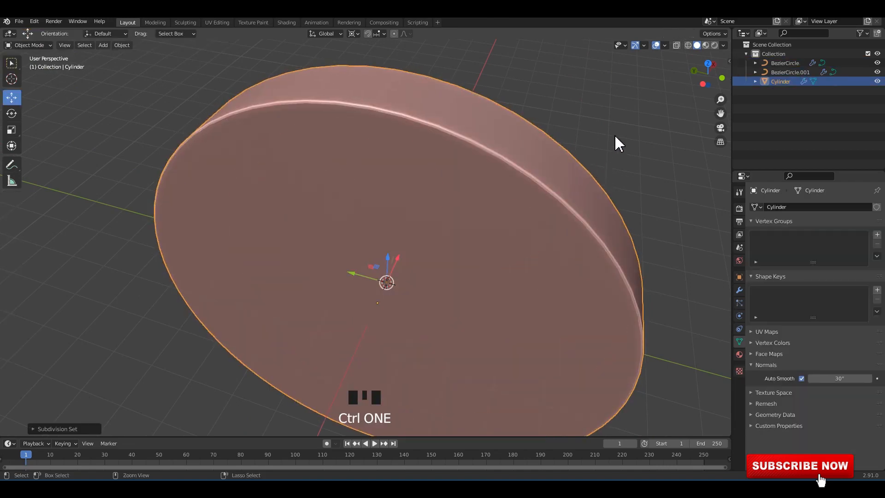
pyautogui.click(609, 132)
pyautogui.keyDown('alt'); pyautogui.moveTo(609, 132); pyautogui.dragTo(501, 125, button='middle'); pyautogui.keyUp('alt')
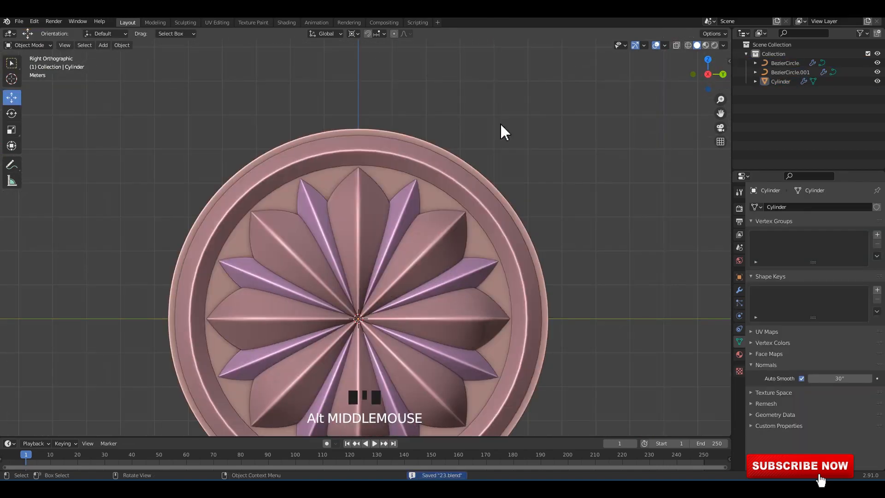
pyautogui.scroll(-1, 471, 171)
pyautogui.keyDown('shift'); pyautogui.moveTo(470, 172); pyautogui.dragTo(477, 139, button='middle'); pyautogui.keyUp('shift')
pyautogui.moveTo(509, 105); pyautogui.dragTo(543, 157)
pyautogui.press('`')
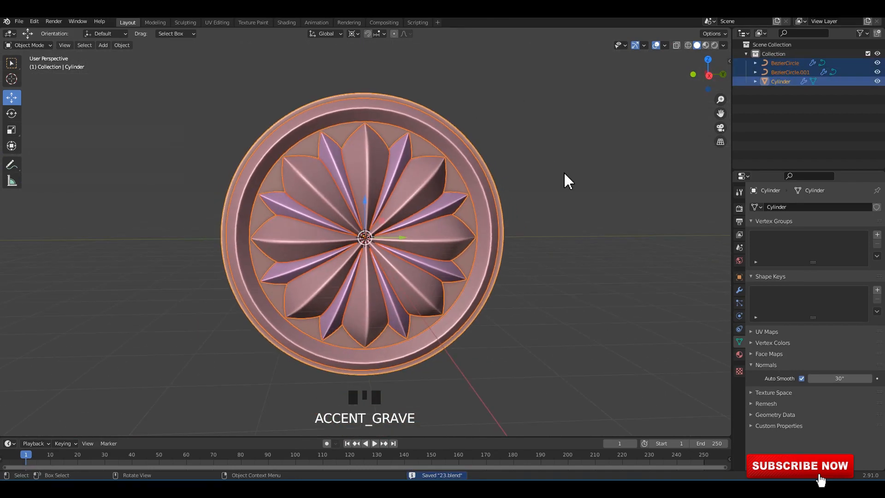
pyautogui.click(564, 167)
pyautogui.keyDown('alt'); pyautogui.moveTo(535, 150); pyautogui.dragTo(561, 155, button='middle'); pyautogui.keyUp('alt')
pyautogui.click(386, 181)
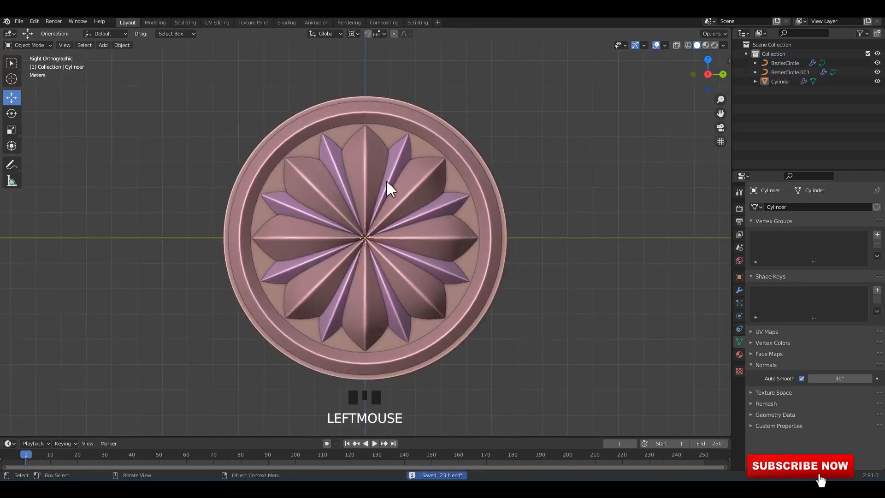
# Add a UV sphere at the center of the rosette.
pyautogui.scroll(3, 213, 139)
pyautogui.click(197, 134)
pyautogui.hotkey('shift', 'a')
pyautogui.moveTo(199, 145)
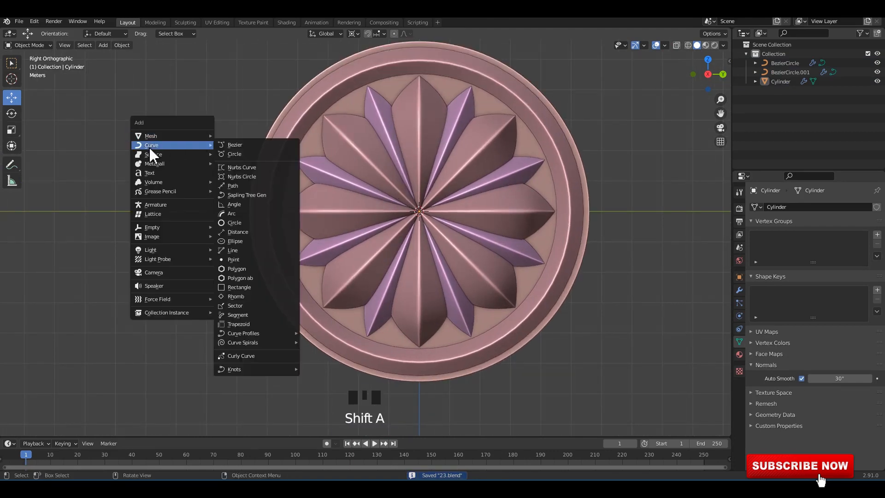
pyautogui.moveTo(160, 139)
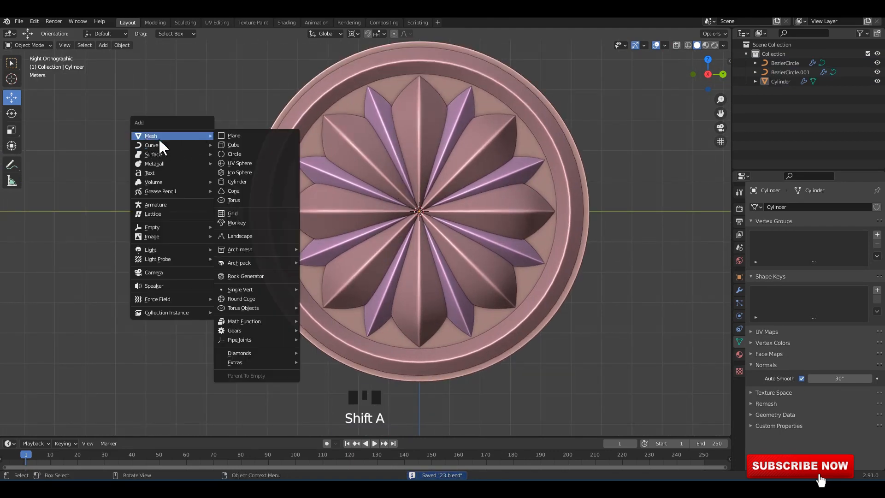
pyautogui.click(233, 164)
pyautogui.keyDown('alt'); pyautogui.moveTo(478, 234); pyautogui.dragTo(427, 235, button='middle'); pyautogui.keyUp('alt')
pyautogui.scroll(2, 338, 212)
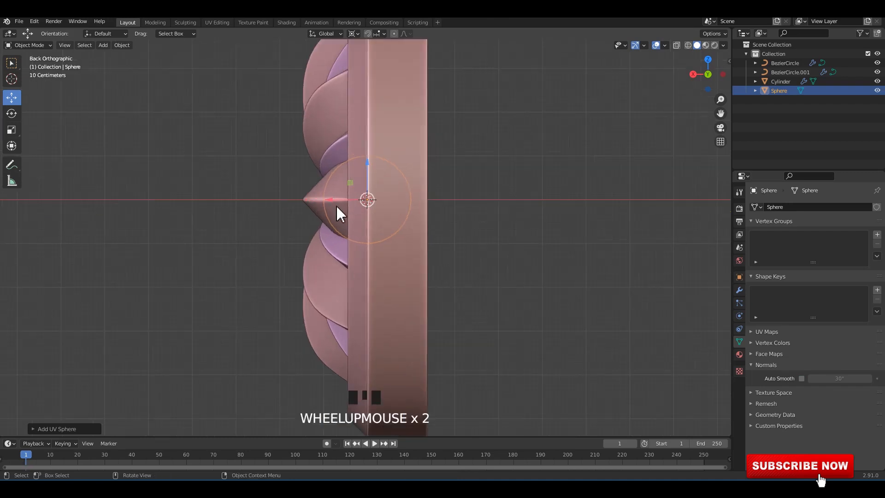
# Move the sphere along X to protrude in front of the petals' meeting point, shade it smooth and save.
pyautogui.moveTo(319, 199); pyautogui.dragTo(285, 204)
pyautogui.keyDown('alt'); pyautogui.moveTo(286, 203); pyautogui.dragTo(523, 189, button='middle'); pyautogui.keyUp('alt')
pyautogui.keyDown('shift'); pyautogui.scroll(2, 452, 201); pyautogui.keyUp('shift')
pyautogui.rightClick(436, 189)
pyautogui.click(525, 174)
pyautogui.hotkey('ctrl', 's')
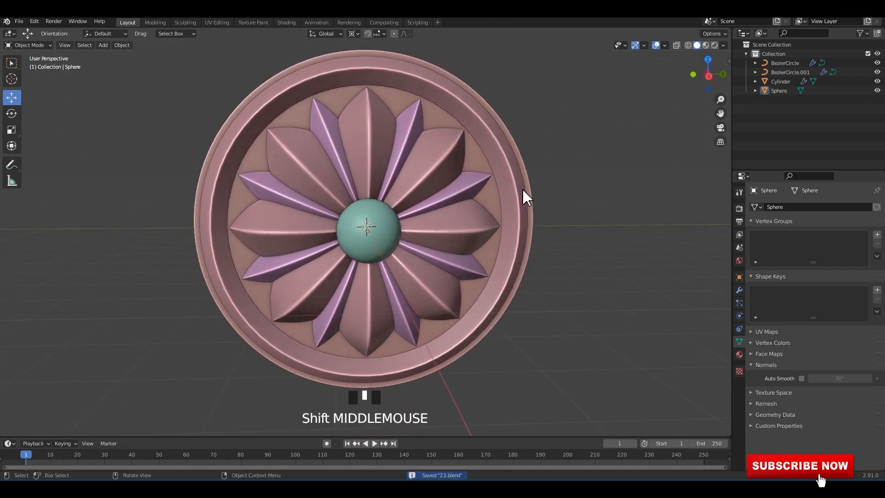
pyautogui.moveTo(614, 163); pyautogui.dragTo(551, 166, button='middle')
pyautogui.moveTo(324, 196); pyautogui.dragTo(376, 187, button='middle')
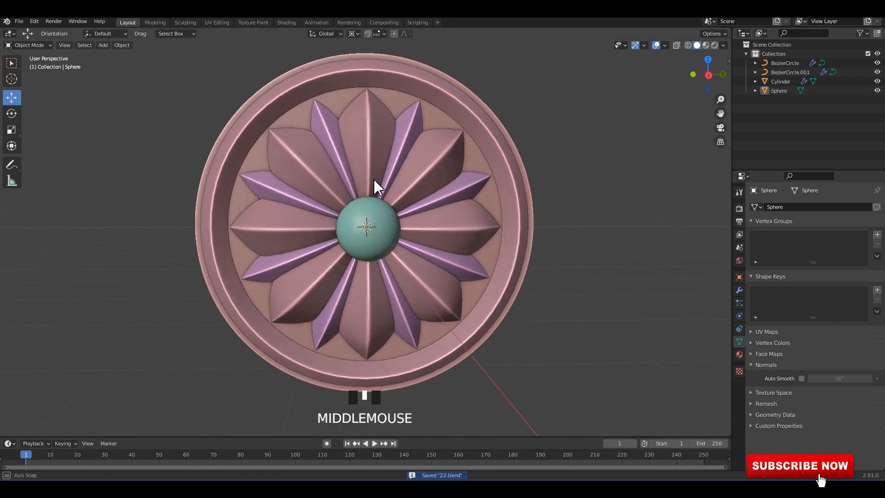
# Switch to the Animation workspace, enlarge its viewports above the dope sheet, and turn the second viewport into a shader editor.
pyautogui.click(317, 22)
pyautogui.scroll(2, 178, 212)
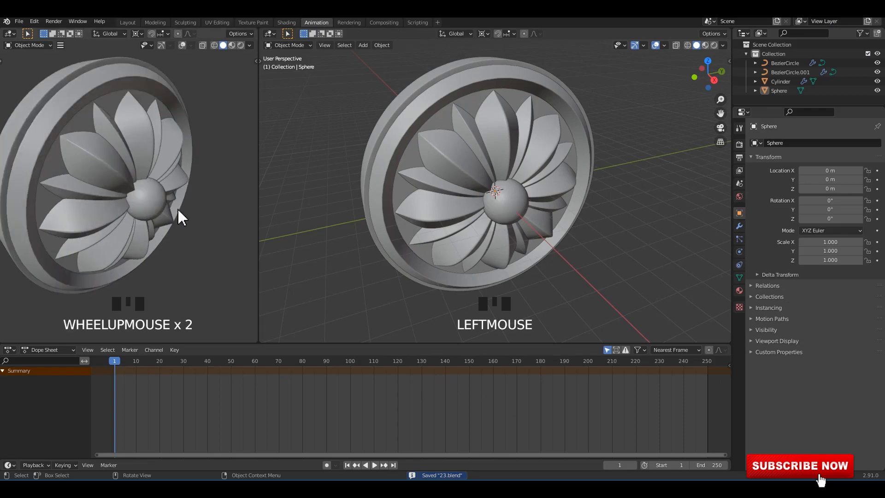
pyautogui.moveTo(178, 212); pyautogui.dragTo(134, 191, button='middle')
pyautogui.moveTo(316, 356); pyautogui.dragTo(336, 423)
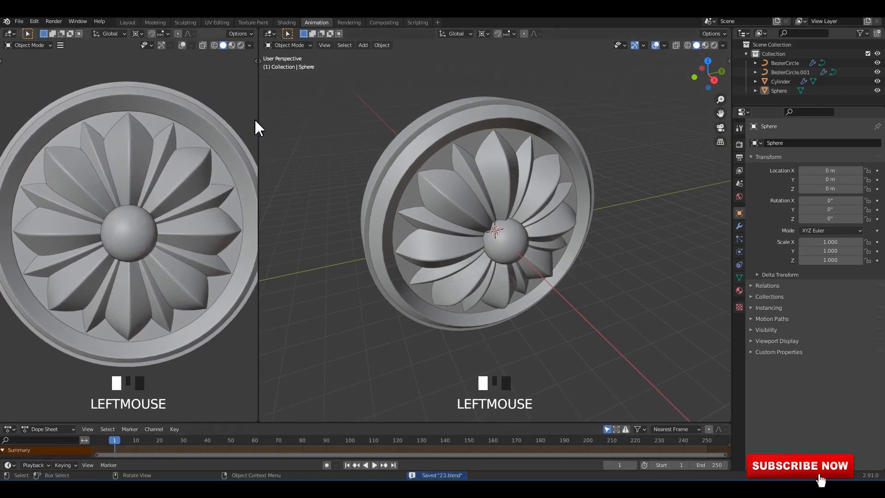
pyautogui.moveTo(260, 128); pyautogui.dragTo(305, 124)
pyautogui.moveTo(197, 181); pyautogui.dragTo(221, 161, button='middle')
pyautogui.click(316, 34)
pyautogui.click(342, 125)
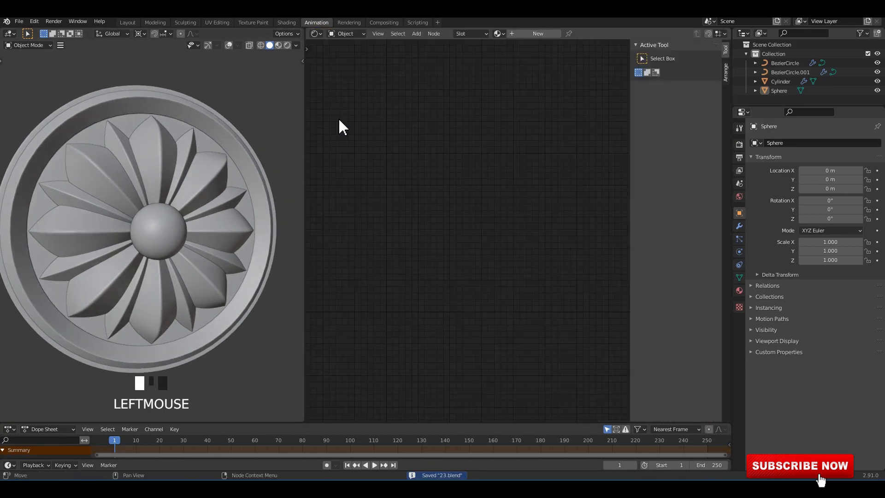
# Enable ambient occlusion with a 1 m distance, bloom and screen space reflections, with the viewport shown in Material Preview.
pyautogui.click(741, 145)
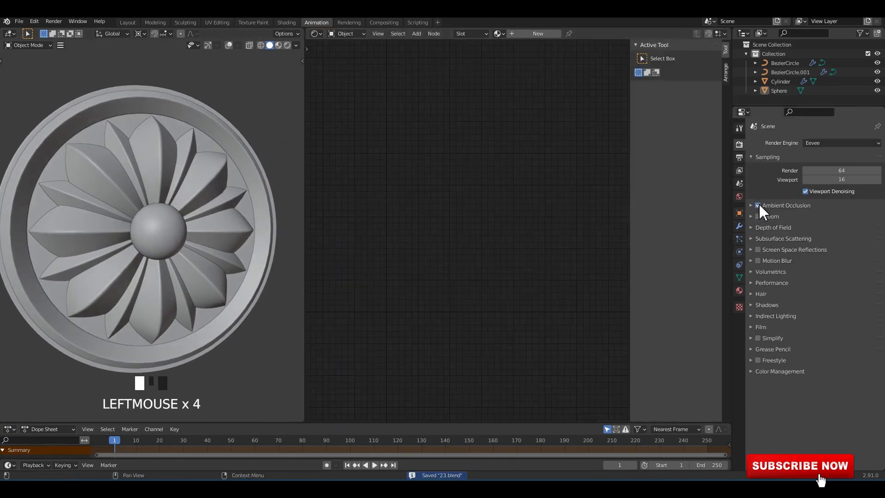
pyautogui.click(766, 208)
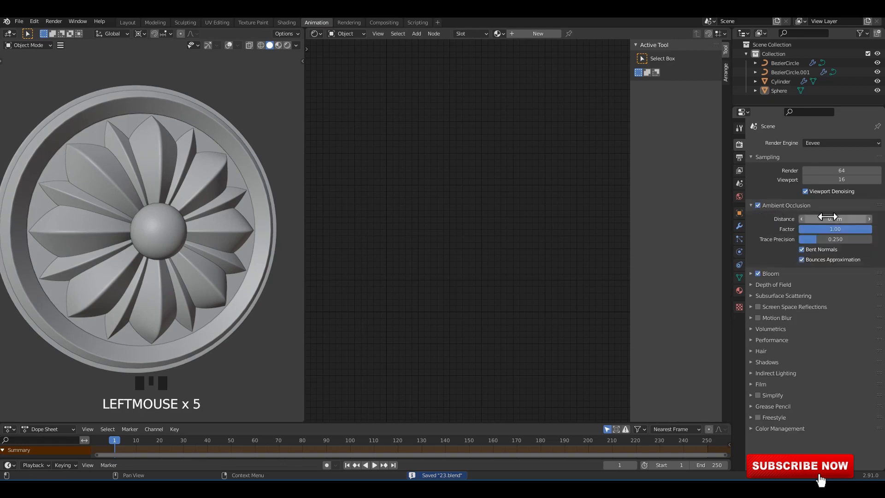
pyautogui.click(279, 45)
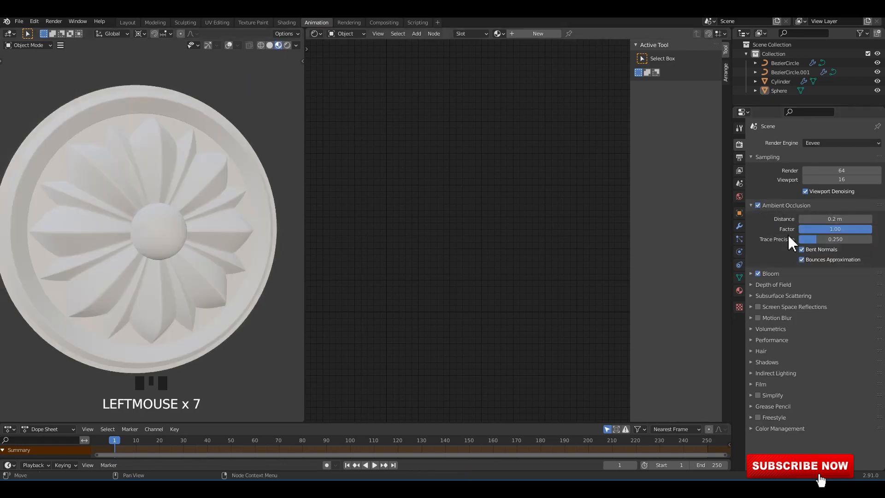
pyautogui.click(775, 207)
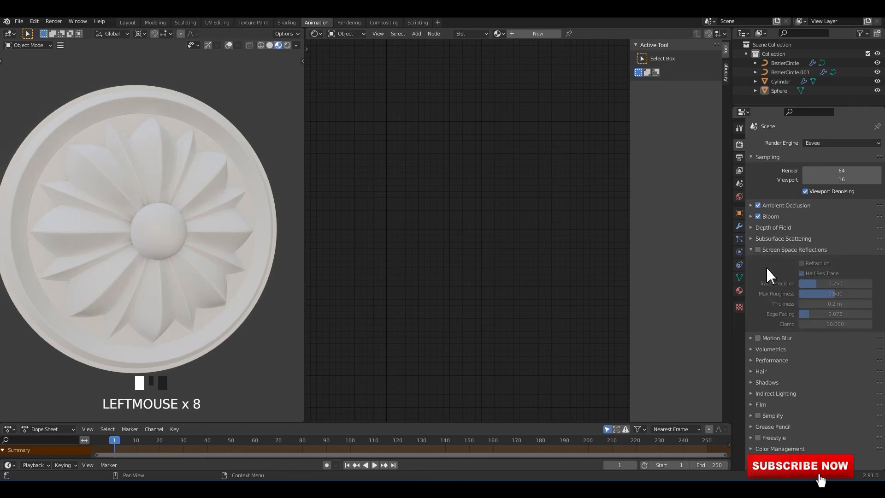
pyautogui.click(760, 250)
pyautogui.click(769, 250)
# Set the color management look to Very High Contrast and save the file.
pyautogui.click(784, 373)
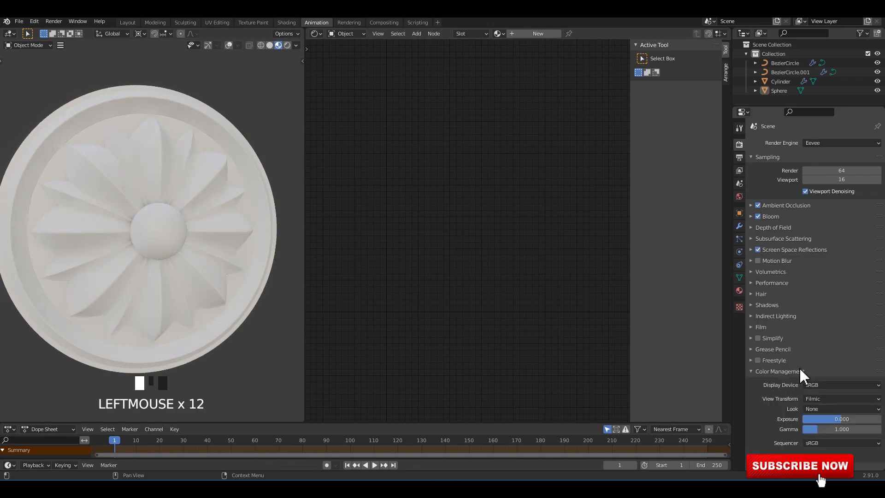
pyautogui.click(817, 410)
pyautogui.click(823, 390)
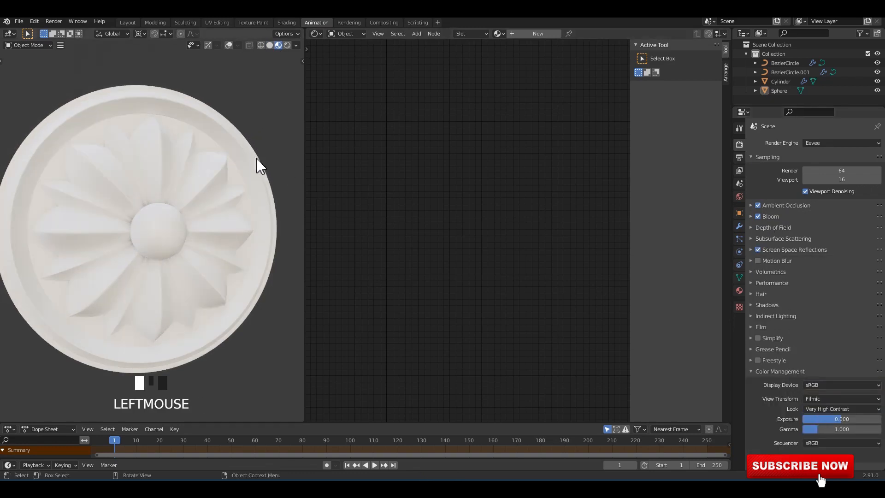
pyautogui.moveTo(256, 158); pyautogui.dragTo(228, 187, button='middle')
pyautogui.hotkey('ctrl', 's')
# Create a new material on the ring-and-broad-petals curve, set Metallic and Specular to 1.000, and save the file.
pyautogui.click(528, 34)
pyautogui.press('n')
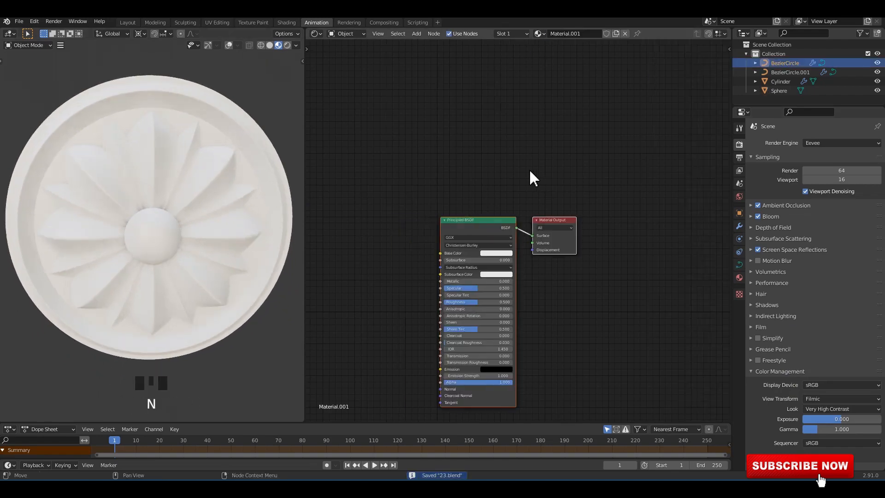
pyautogui.scroll(-1, 490, 173)
pyautogui.scroll(4, 470, 233)
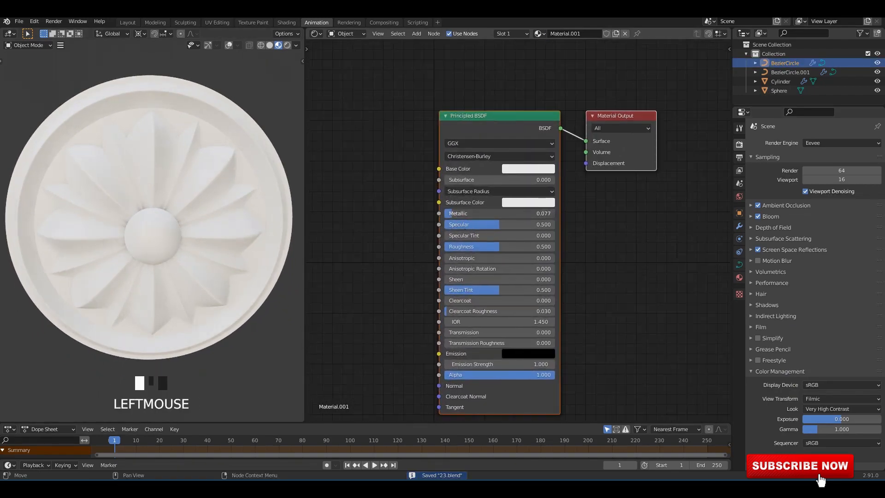
pyautogui.moveTo(497, 214); pyautogui.dragTo(553, 213)
pyautogui.moveTo(223, 228); pyautogui.dragTo(204, 211, button='middle')
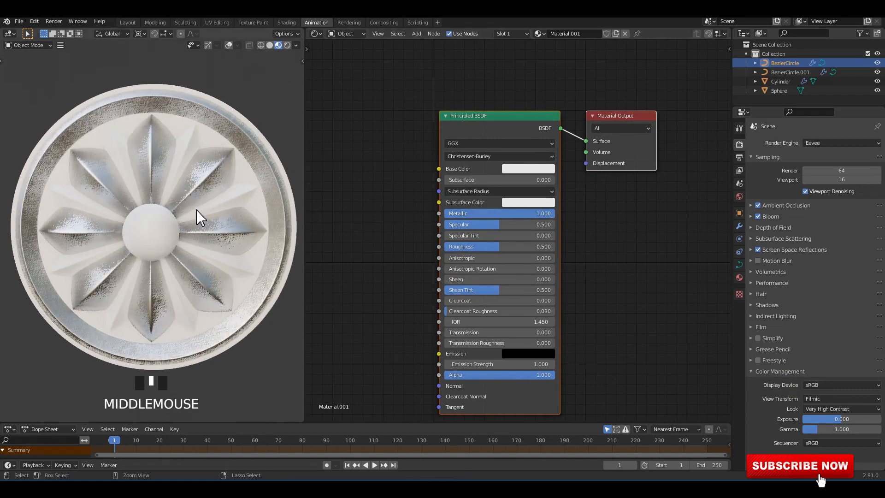
pyautogui.hotkey('ctrl', 's')
pyautogui.moveTo(486, 225); pyautogui.dragTo(553, 226)
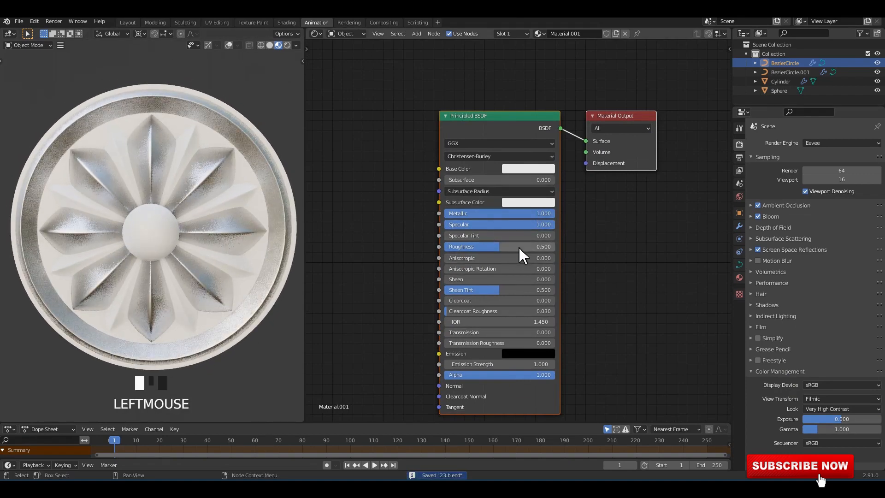
# Change the material's base color to a light golden yellow and save the file.
pyautogui.click(523, 169)
pyautogui.moveTo(534, 63); pyautogui.dragTo(538, 71)
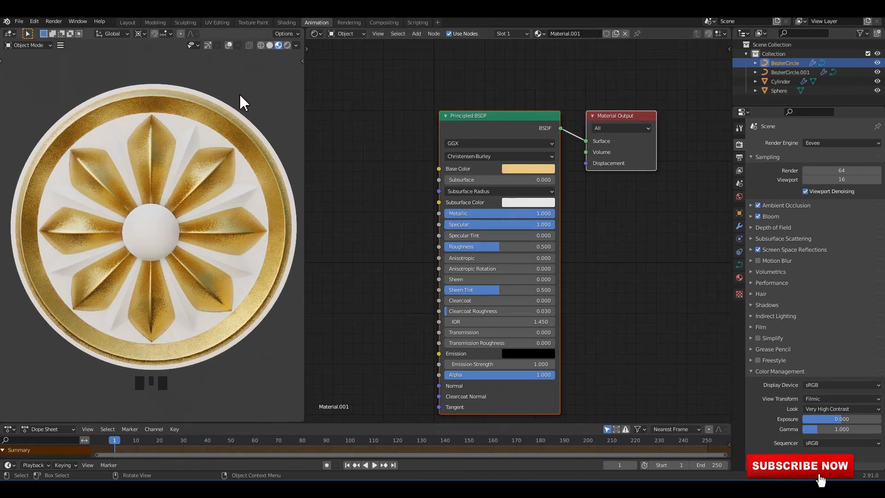
pyautogui.moveTo(216, 145); pyautogui.dragTo(205, 167, button='middle')
pyautogui.hotkey('ctrl', 's')
# Show the viewport gizmos and overlays, link the gold material from the broad petals to the narrow petals, and save.
pyautogui.click(201, 159)
pyautogui.click(208, 45)
pyautogui.click(229, 45)
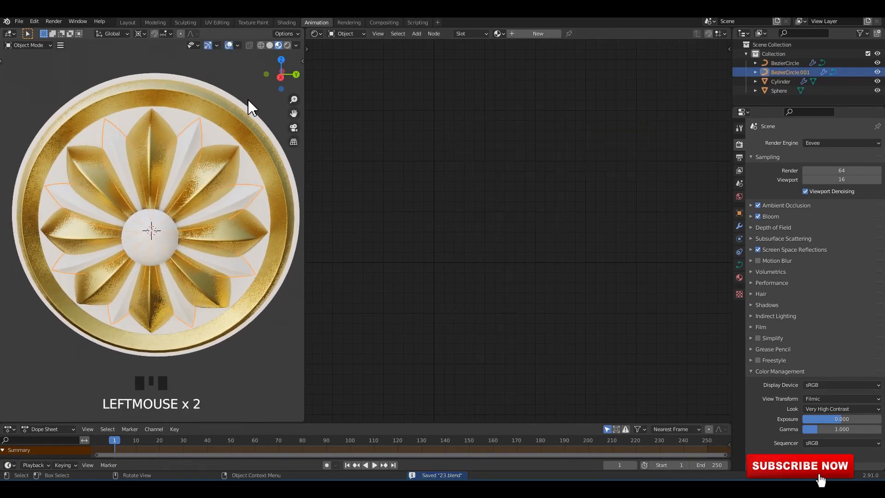
pyautogui.click(196, 137)
pyautogui.click(223, 162)
pyautogui.keyDown('shift'); pyautogui.click(231, 161); pyautogui.keyUp('shift')
pyautogui.hotkey('ctrl', 'l')
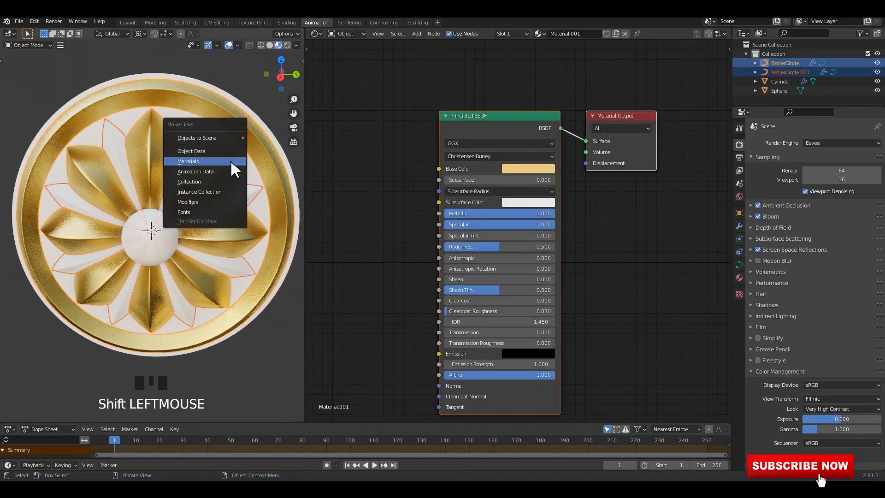
pyautogui.click(230, 160)
pyautogui.moveTo(278, 91); pyautogui.dragTo(211, 163)
pyautogui.moveTo(211, 163); pyautogui.dragTo(164, 234, button='middle')
pyautogui.hotkey('ctrl', 's')
# Link the gold material from the petals to the central sphere and the backing cylinder, and save the file.
pyautogui.click(164, 234)
pyautogui.keyDown('shift'); pyautogui.click(213, 137); pyautogui.keyUp('shift')
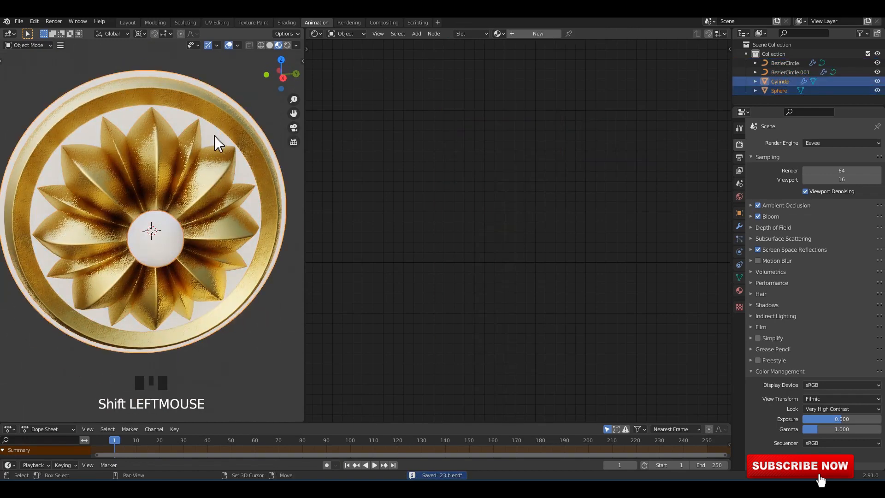
pyautogui.keyDown('shift'); pyautogui.click(159, 135); pyautogui.keyUp('shift')
pyautogui.hotkey('ctrl', 'l')
pyautogui.click(158, 134)
pyautogui.click(226, 84)
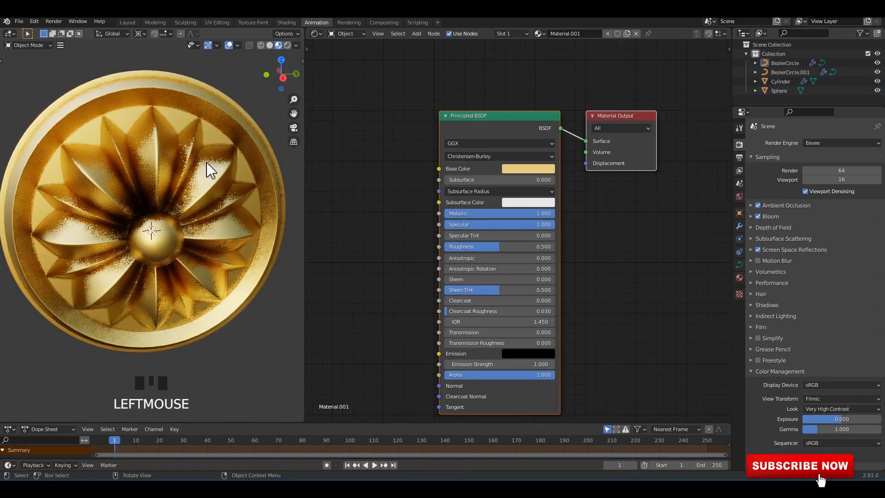
pyautogui.moveTo(206, 162)
pyautogui.mouseDown(button='middle')
pyautogui.moveTo(189, 179)
pyautogui.moveTo(178, 214)
pyautogui.mouseUp(button='middle')
pyautogui.hotkey('ctrl', 's')
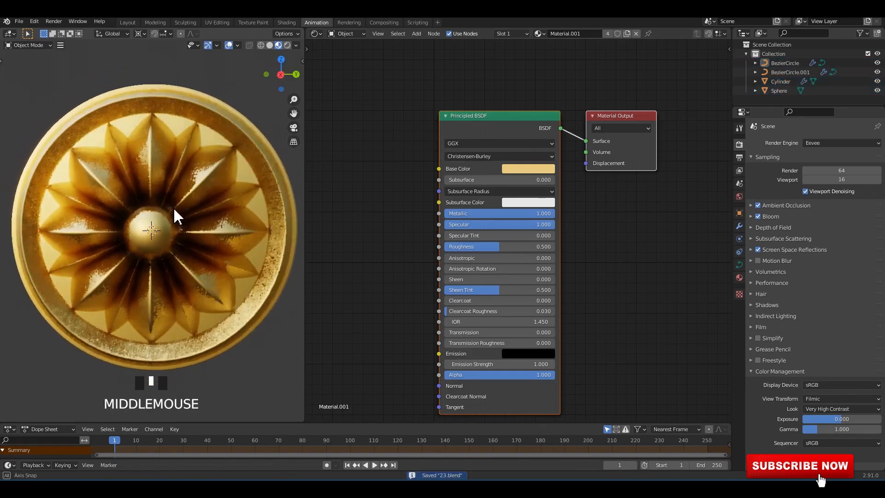
pyautogui.hotkey('ctrl', 's')
# Adjust the environment lighting of the Material Preview viewport and save the file.
pyautogui.click(297, 46)
pyautogui.moveTo(281, 147); pyautogui.dragTo(320, 158)
pyautogui.moveTo(252, 91); pyautogui.dragTo(166, 164, button='middle')
pyautogui.hotkey('ctrl', 's')
# Apply the Support Loops bevel profile preset to the ring-and-broad-petals curve and save the file.
pyautogui.click(145, 182)
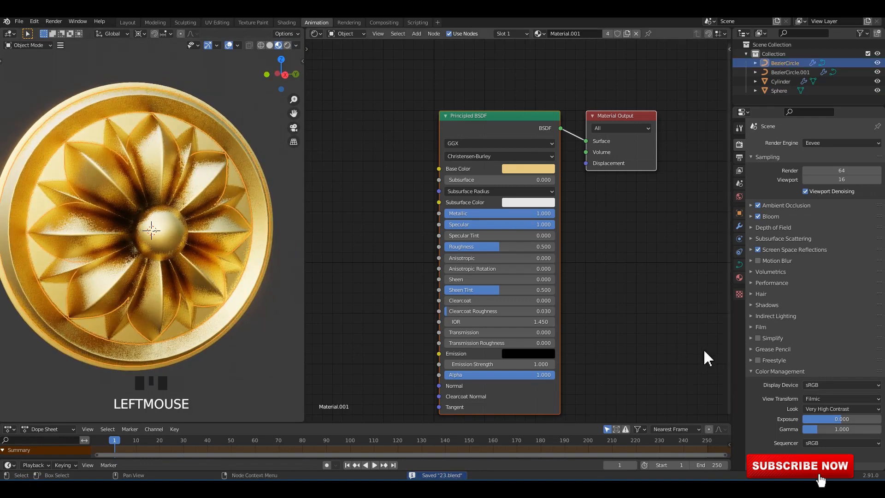
pyautogui.click(739, 253)
pyautogui.click(740, 265)
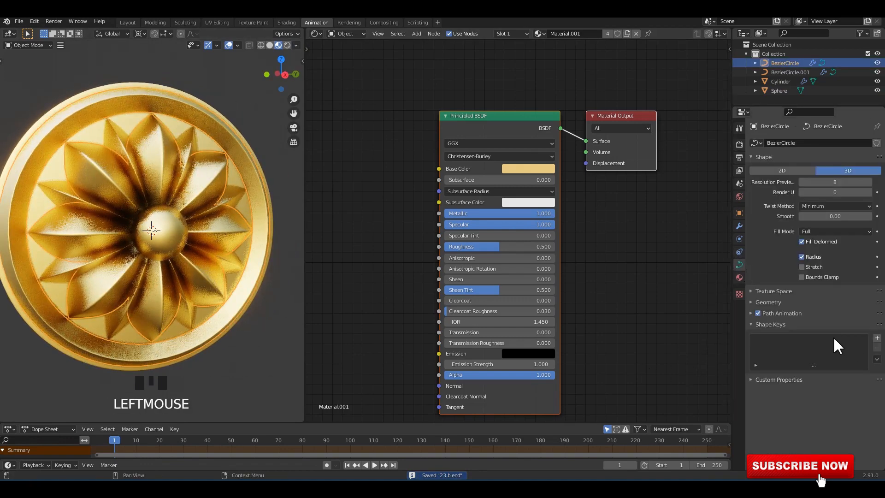
pyautogui.click(769, 302)
pyautogui.scroll(-3, 841, 378)
pyautogui.click(850, 362)
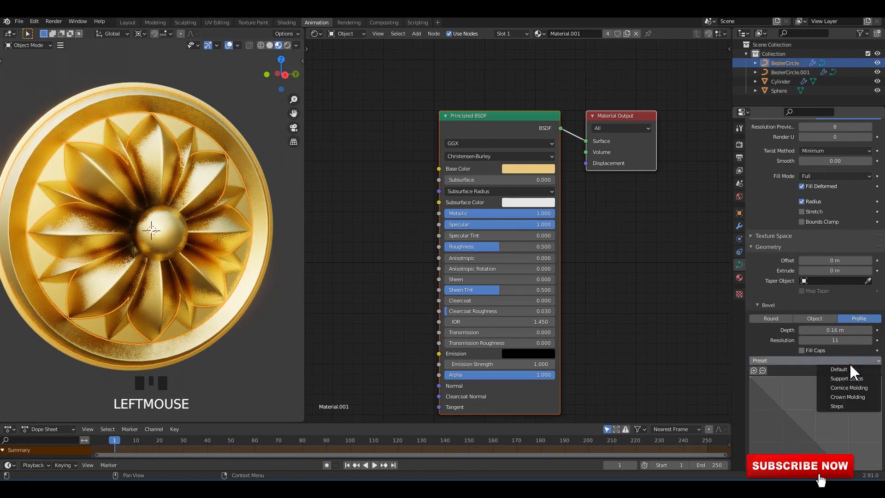
pyautogui.click(852, 378)
pyautogui.moveTo(717, 261); pyautogui.dragTo(698, 263, button='middle')
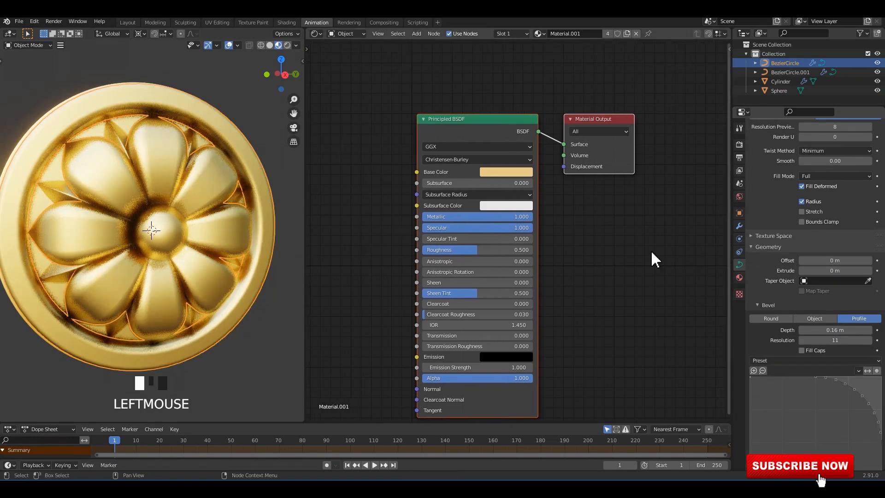
pyautogui.moveTo(237, 223); pyautogui.dragTo(213, 227, button='middle')
pyautogui.click(279, 354)
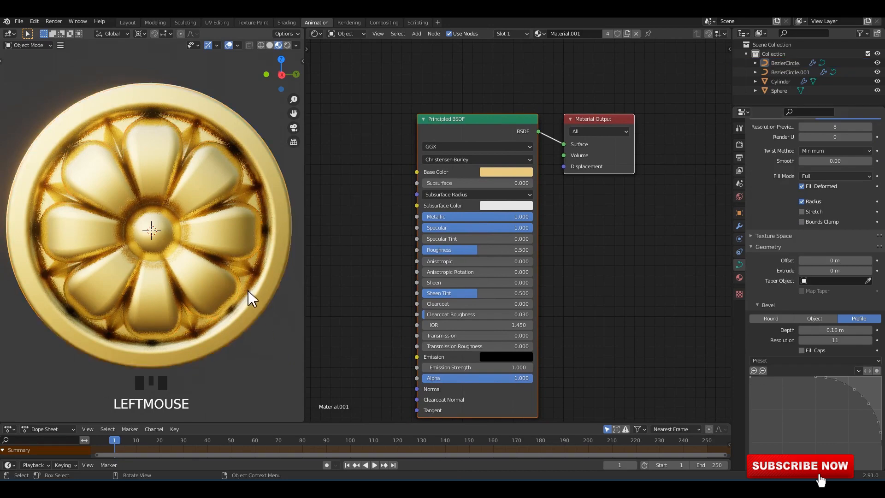
pyautogui.moveTo(248, 291); pyautogui.dragTo(247, 289, button='middle')
pyautogui.hotkey('ctrl', 's')
# Try the Cornice Molding and Crown Molding bevel profile presets on the ring-and-broad-petals curve.
pyautogui.click(228, 233)
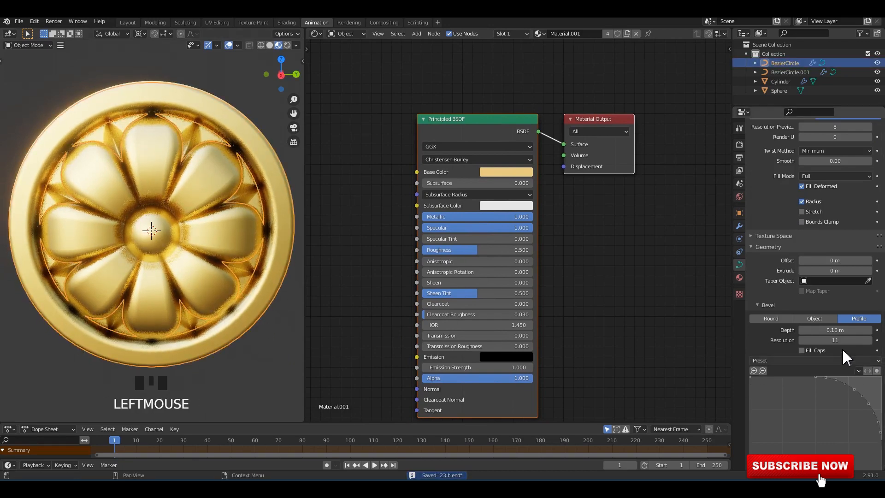
pyautogui.click(846, 360)
pyautogui.click(850, 389)
pyautogui.moveTo(87, 212)
pyautogui.mouseDown(button='middle')
pyautogui.moveTo(90, 201)
pyautogui.moveTo(83, 206)
pyautogui.mouseUp(button='middle')
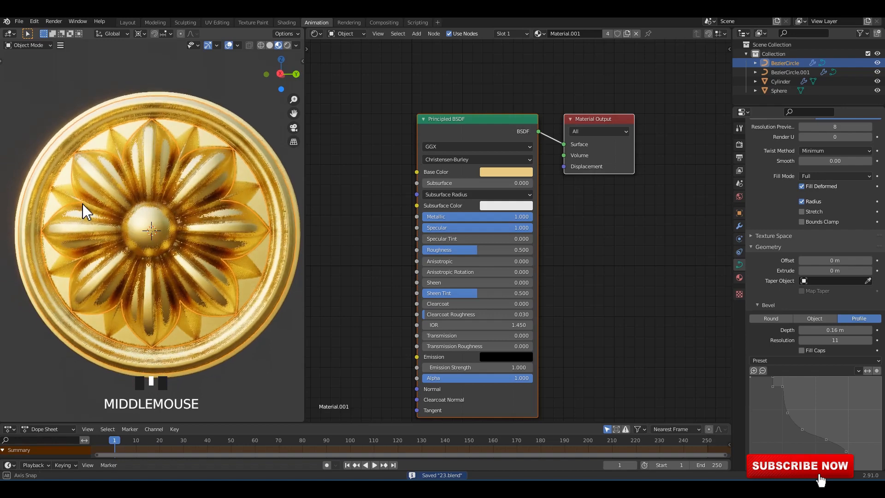
pyautogui.click(842, 361)
pyautogui.click(850, 398)
pyautogui.moveTo(138, 256); pyautogui.dragTo(152, 245, button='middle')
# Apply the Steps bevel profile preset to the ring-and-broad-petals curve.
pyautogui.click(837, 361)
pyautogui.click(836, 406)
pyautogui.click(253, 383)
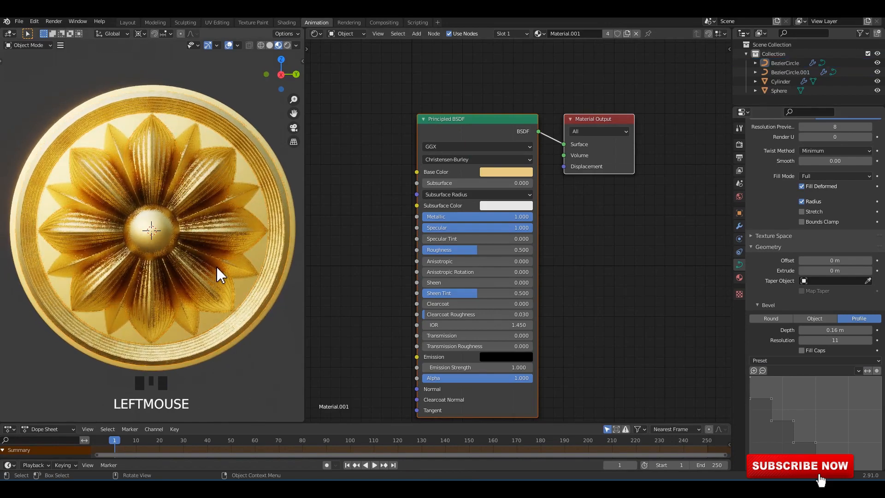
pyautogui.moveTo(217, 266); pyautogui.dragTo(189, 137, button='middle')
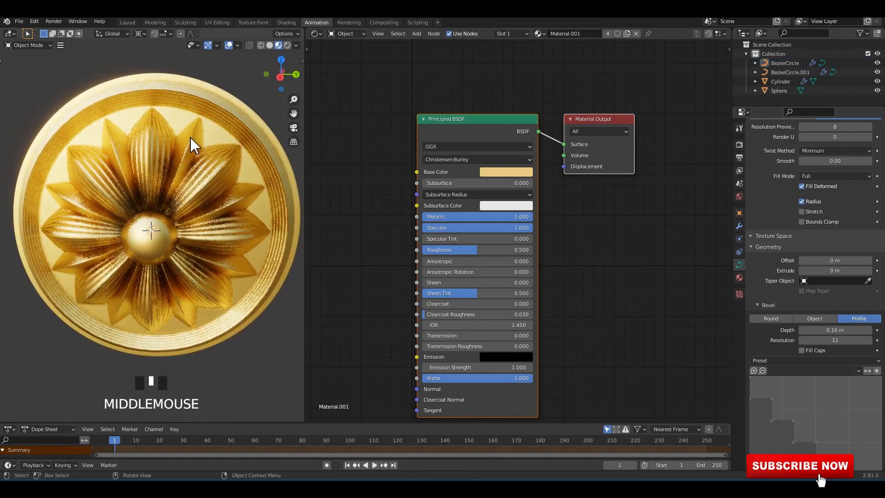
# Apply the Cornice Molding bevel profile preset to the narrow-petals curve.
pyautogui.click(190, 138)
pyautogui.click(845, 361)
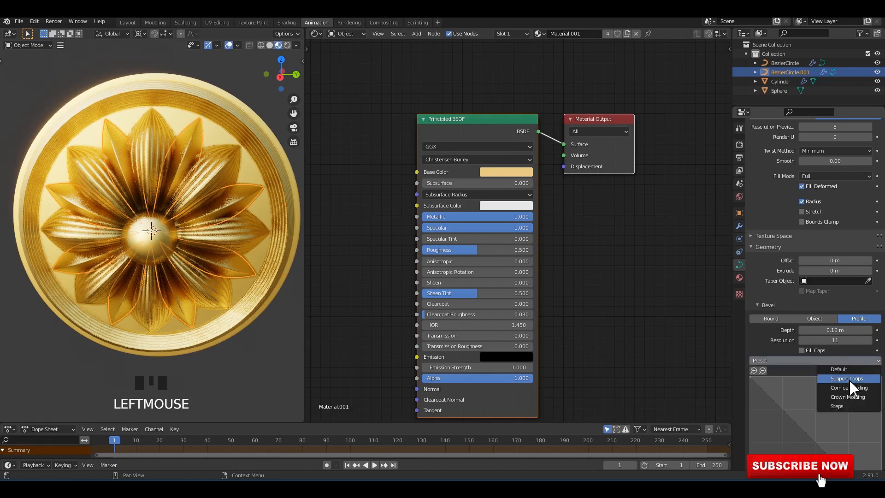
pyautogui.click(856, 396)
pyautogui.click(251, 91)
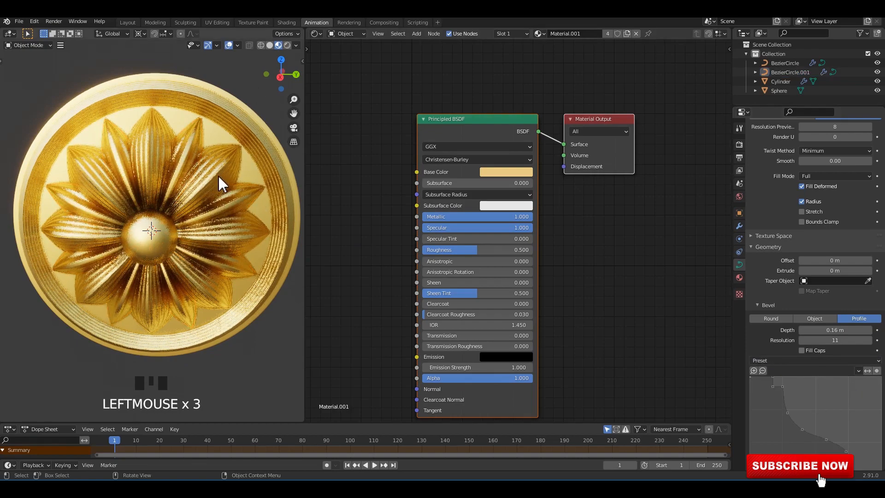
pyautogui.moveTo(218, 175)
pyautogui.mouseDown(button='middle')
pyautogui.moveTo(217, 161)
pyautogui.moveTo(226, 173)
pyautogui.moveTo(190, 186)
pyautogui.moveTo(205, 190)
pyautogui.mouseUp(button='middle')
# Return the viewport to solid shading, switch back to the Layout workspace, and save the file.
pyautogui.click(270, 45)
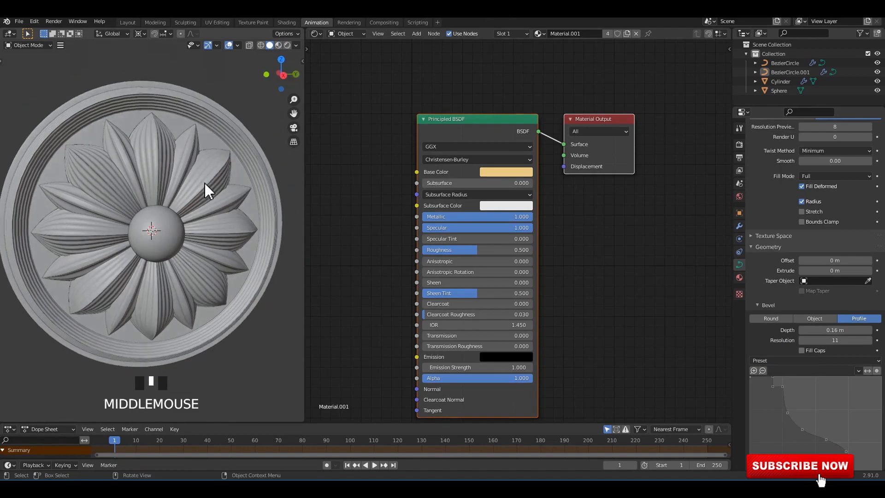
pyautogui.moveTo(173, 128)
pyautogui.mouseDown(button='middle')
pyautogui.moveTo(155, 115)
pyautogui.moveTo(147, 93)
pyautogui.mouseUp(button='middle')
pyautogui.click(128, 22)
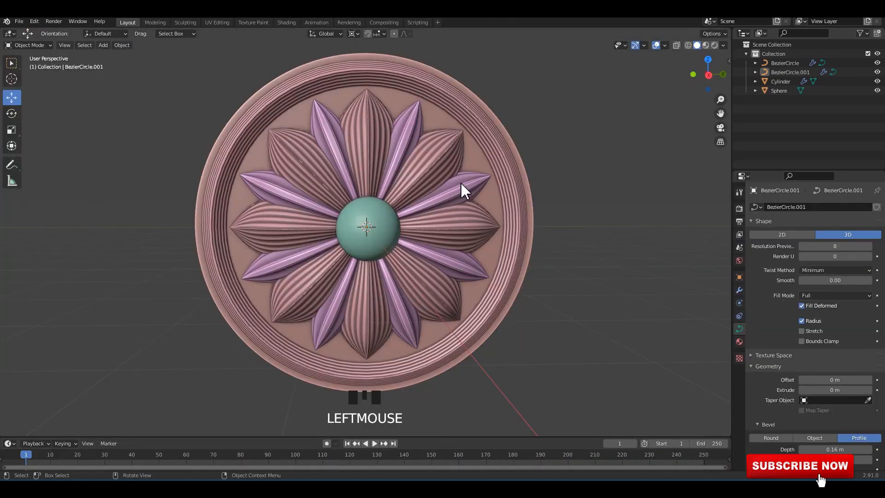
pyautogui.moveTo(460, 181)
pyautogui.mouseDown(button='middle')
pyautogui.moveTo(468, 173)
pyautogui.moveTo(461, 192)
pyautogui.moveTo(436, 188)
pyautogui.mouseUp(button='middle')
pyautogui.hotkey('ctrl', 's')
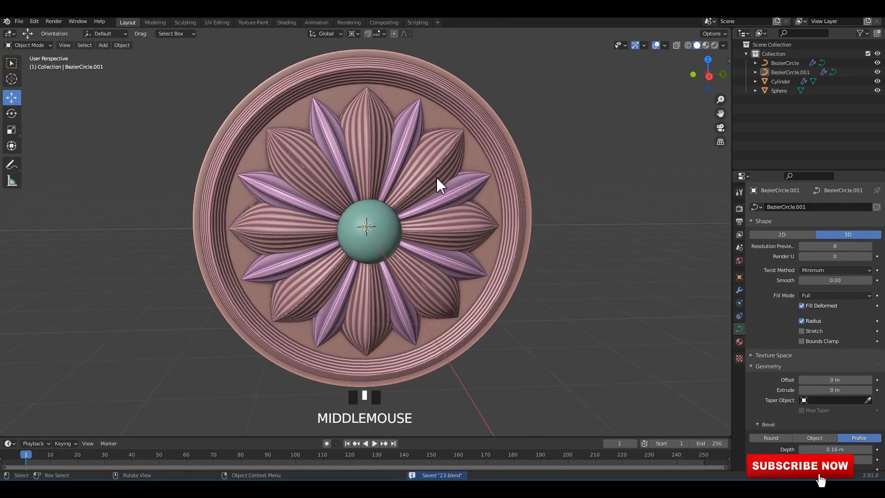
# Reshape the stepped bevel profile of the ring-and-broad-petals curve by moving its two end points, the upper one to X 0.16319, Y 1.00000.
pyautogui.click(437, 178)
pyautogui.scroll(-10, 848, 418)
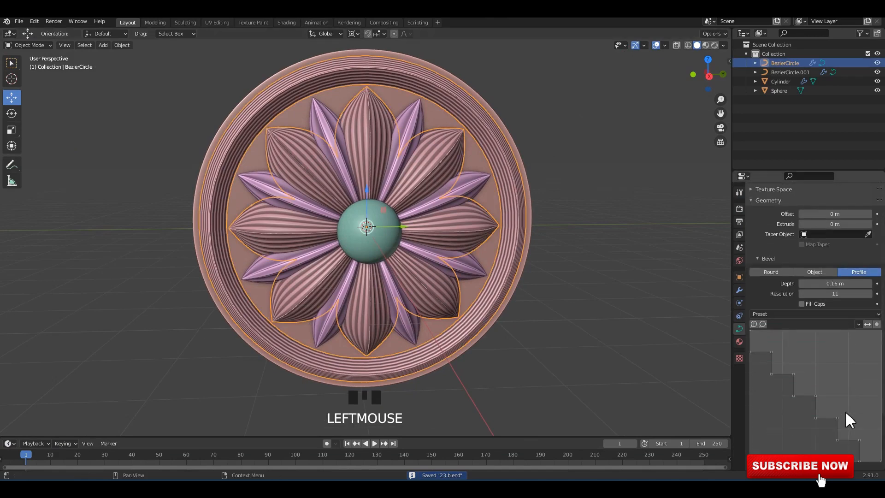
pyautogui.moveTo(862, 391); pyautogui.dragTo(869, 367)
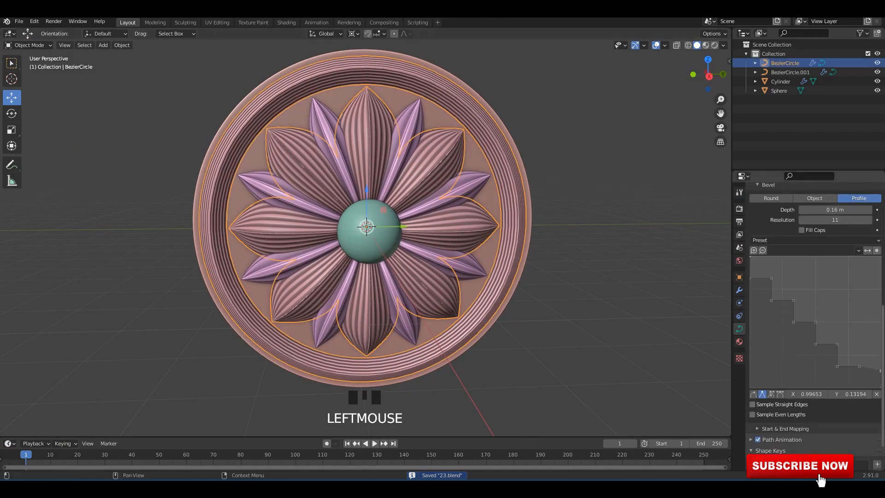
pyautogui.click(882, 367)
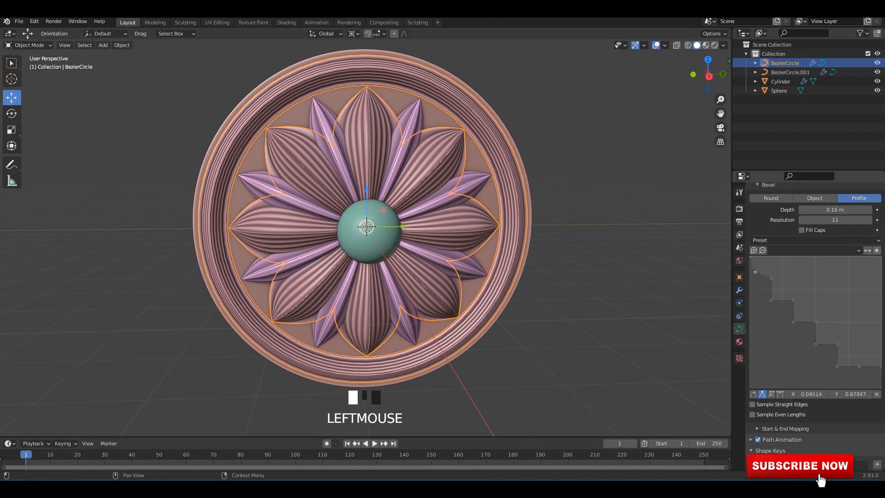
# Deselect the curve and show the rosette from the right side in Material Preview shading.
pyautogui.doubleClick(585, 217)
pyautogui.moveTo(585, 217)
pyautogui.keyDown('shift'); pyautogui.mouseDown(button='middle')
pyautogui.moveTo(587, 209)
pyautogui.moveTo(557, 219)
pyautogui.moveTo(556, 202)
pyautogui.moveTo(567, 208)
pyautogui.moveTo(543, 210)
pyautogui.mouseUp(button='middle'); pyautogui.keyUp('shift')
pyautogui.click(706, 45)
pyautogui.scroll(-1, 541, 209)
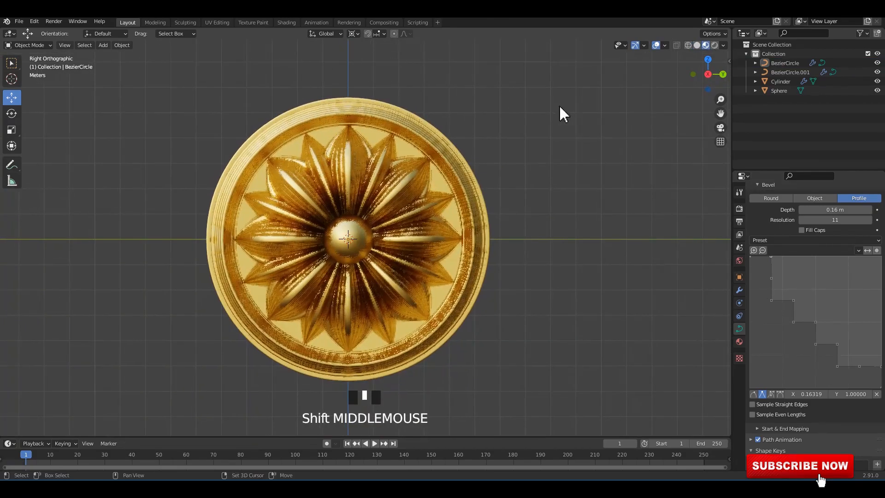
# Select all parts of the rosette, move them up about 5.69 m to stand on the ground line, and save the file.
pyautogui.moveTo(554, 106); pyautogui.dragTo(257, 345)
pyautogui.keyDown('shift'); pyautogui.moveTo(311, 302); pyautogui.dragTo(337, 298, button='middle'); pyautogui.keyUp('shift')
pyautogui.scroll(-2, 374, 238)
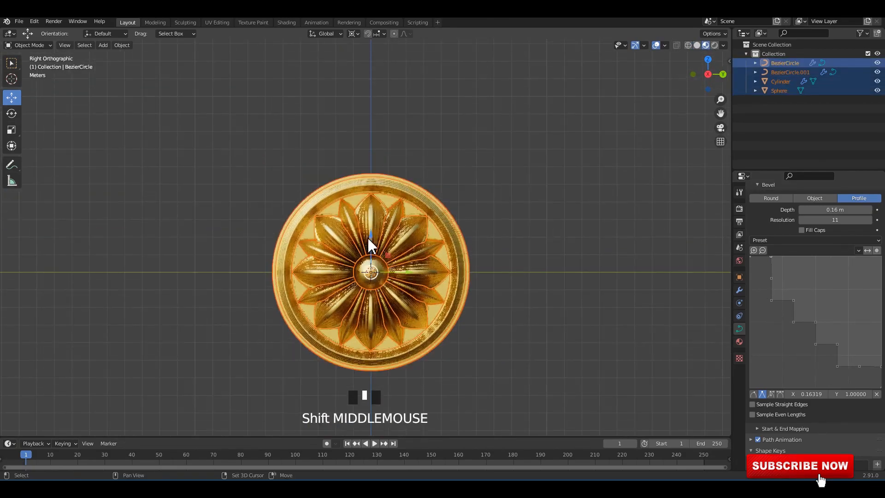
pyautogui.moveTo(366, 249); pyautogui.dragTo(387, 134)
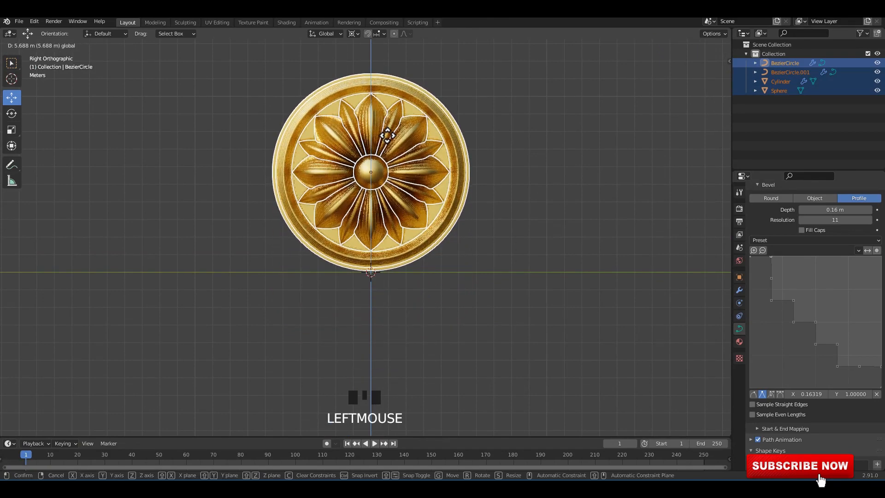
pyautogui.click(530, 168)
pyautogui.scroll(2, 454, 201)
pyautogui.moveTo(530, 168); pyautogui.dragTo(406, 251, button='middle')
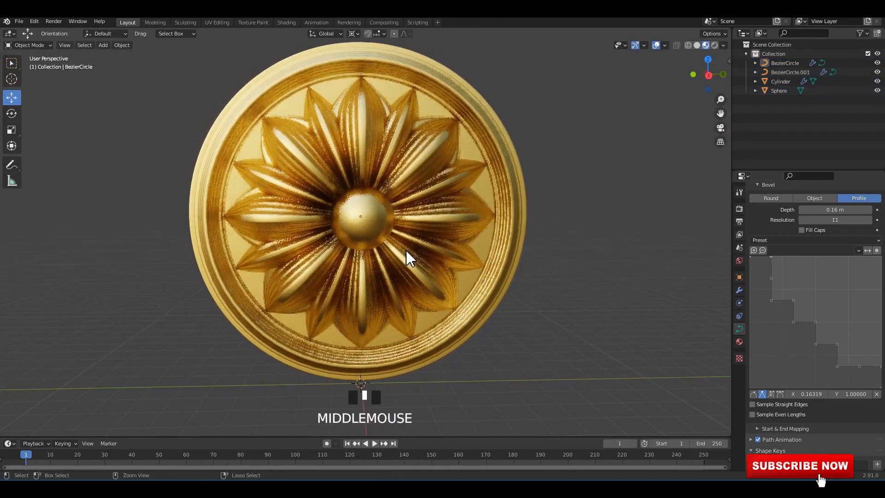
pyautogui.moveTo(394, 214); pyautogui.dragTo(412, 210, button='middle')
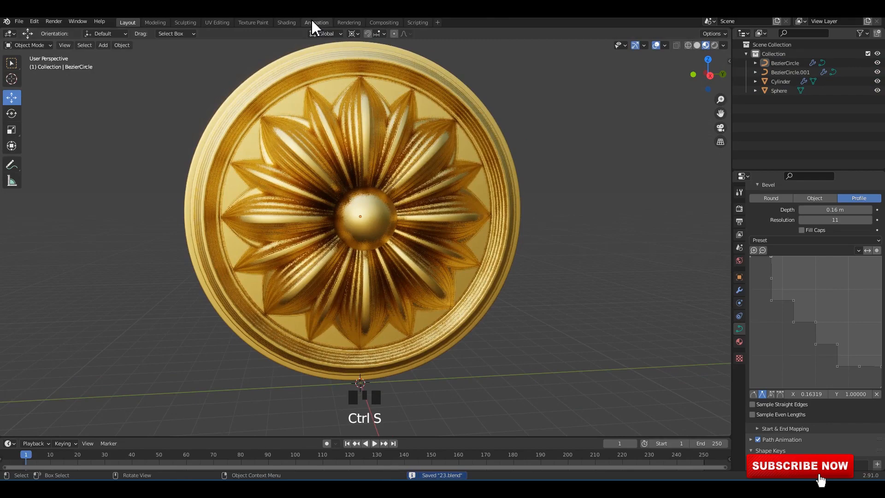
# Switch to the Animation workspace, set the rosette viewport to Rendered shading, and save the file.
pyautogui.click(313, 22)
pyautogui.moveTo(229, 170); pyautogui.dragTo(272, 46, button='middle')
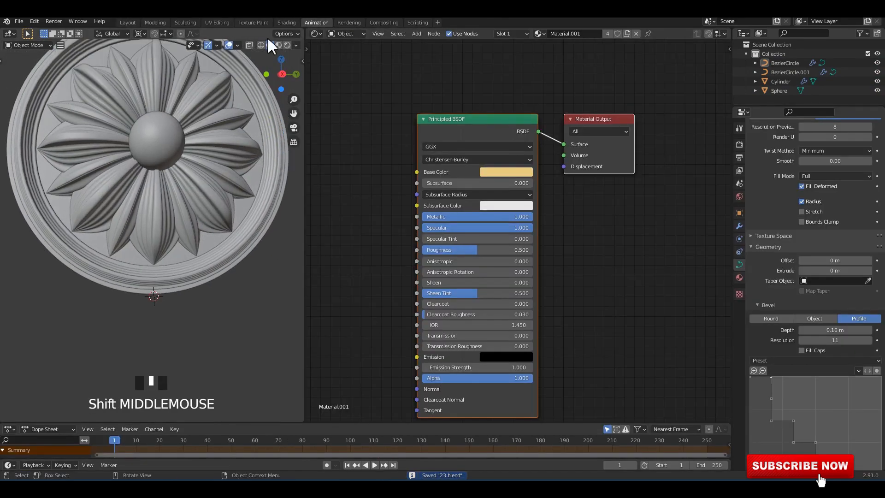
pyautogui.click(278, 45)
pyautogui.click(316, 33)
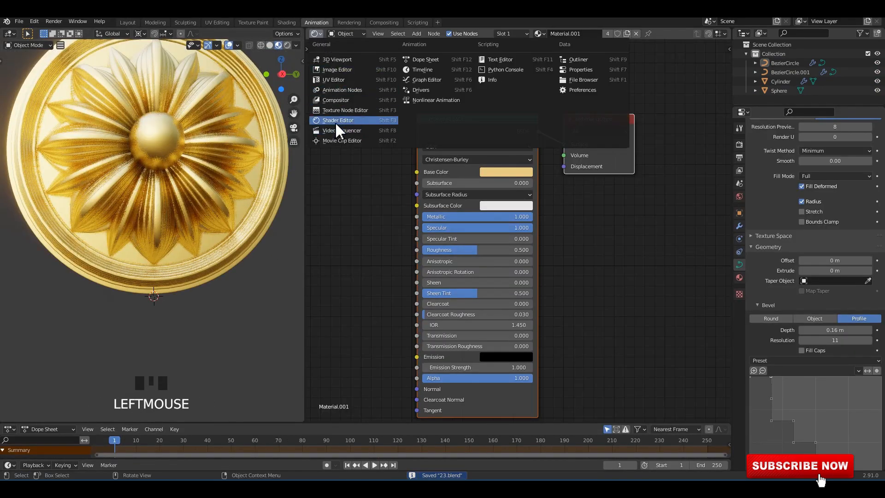
pyautogui.scroll(-2, 204, 144)
pyautogui.moveTo(204, 145); pyautogui.dragTo(198, 193, button='middle')
pyautogui.hotkey('ctrl', 's')
pyautogui.click(287, 45)
pyautogui.scroll(1, 187, 194)
pyautogui.hotkey('ctrl', 's')
# Use studio022.hdr as an Environment Texture for the world background color and save the file.
pyautogui.click(740, 196)
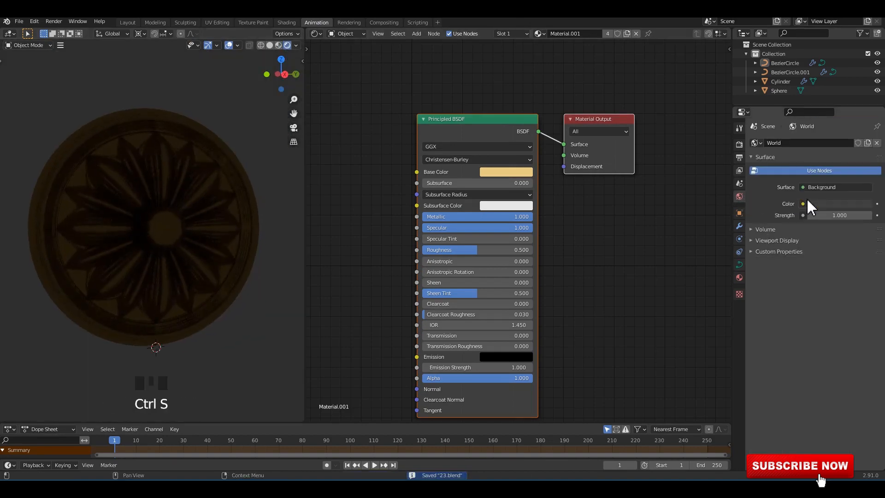
pyautogui.click(806, 203)
pyautogui.click(647, 245)
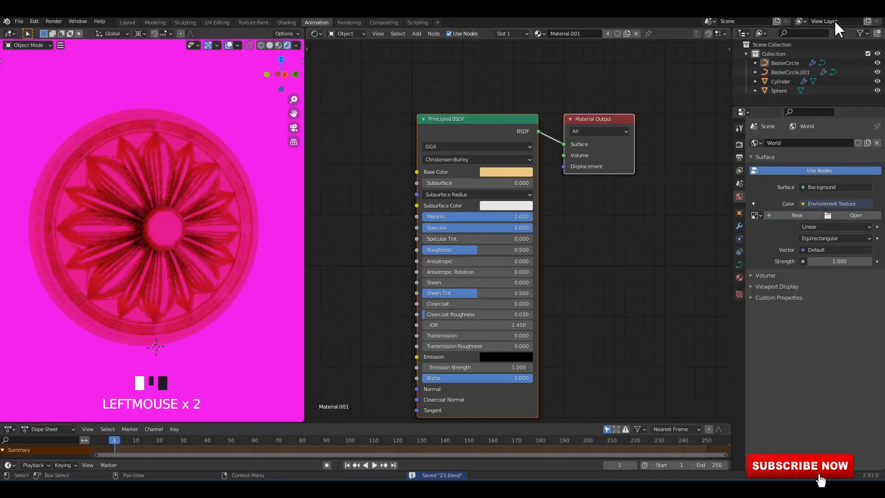
pyautogui.moveTo(194, 217); pyautogui.dragTo(317, 234, button='middle')
pyautogui.hotkey('ctrl', 's')
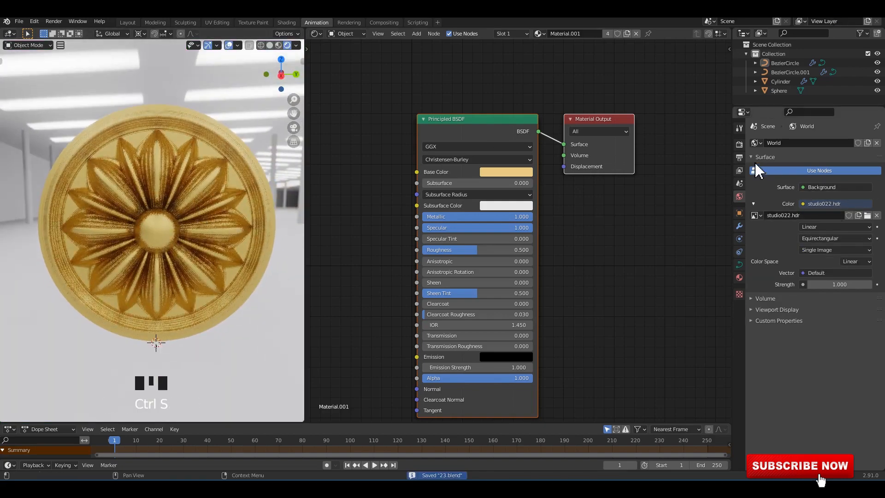
# Make the render background transparent in the Film settings.
pyautogui.click(739, 144)
pyautogui.click(760, 327)
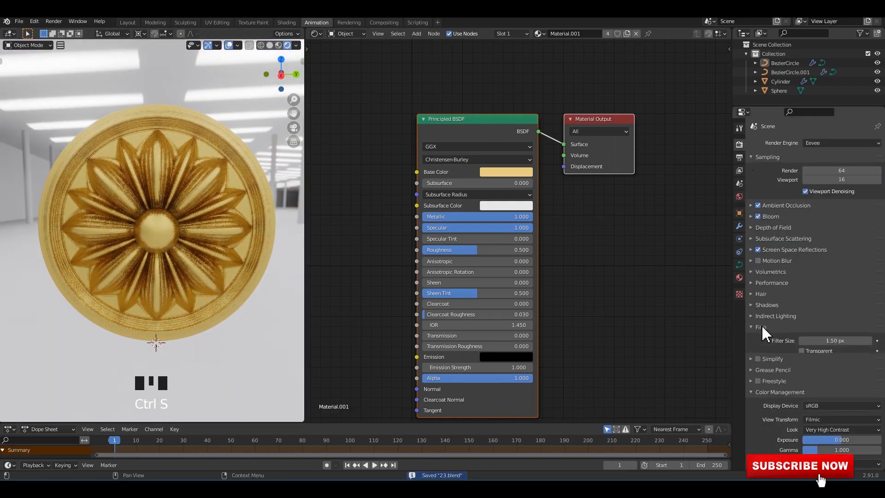
pyautogui.click(802, 351)
# Change the Shader Editor area into a second 3D Viewport.
pyautogui.click(319, 34)
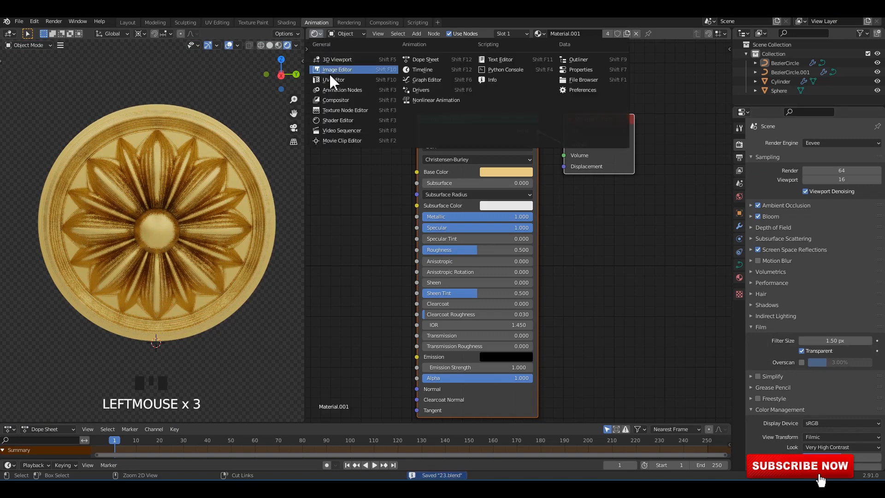
pyautogui.click(340, 121)
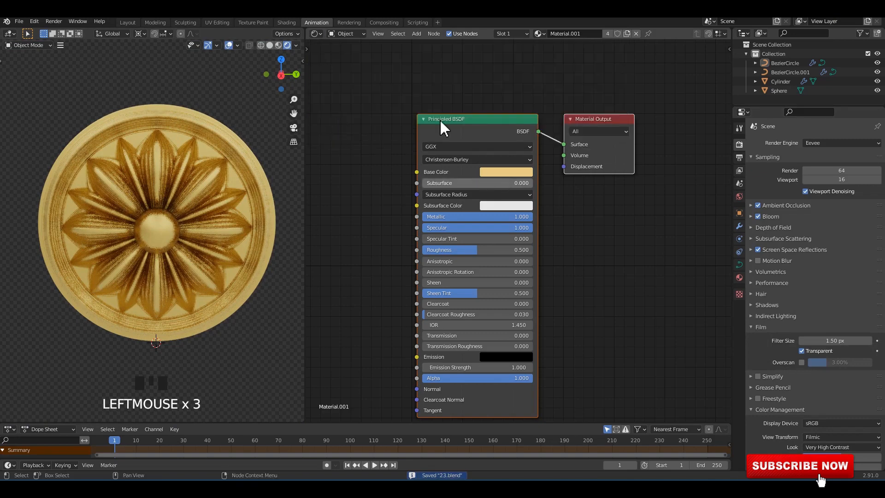
pyautogui.click(317, 34)
pyautogui.click(337, 59)
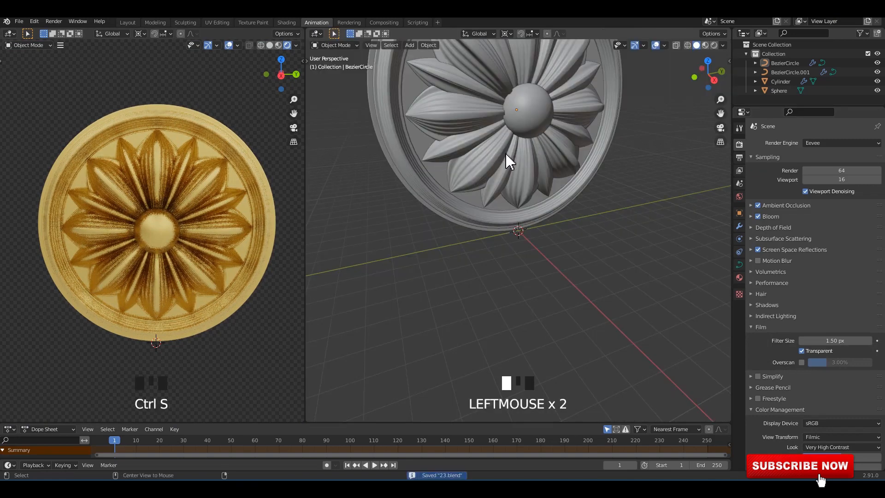
# Add an area light at the 3D cursor and scale it up to nearly the rosette's width.
pyautogui.keyDown('alt'); pyautogui.moveTo(506, 154); pyautogui.dragTo(532, 206, button='middle'); pyautogui.keyUp('alt')
pyautogui.scroll(-3, 532, 206)
pyautogui.hotkey('shift', 'a')
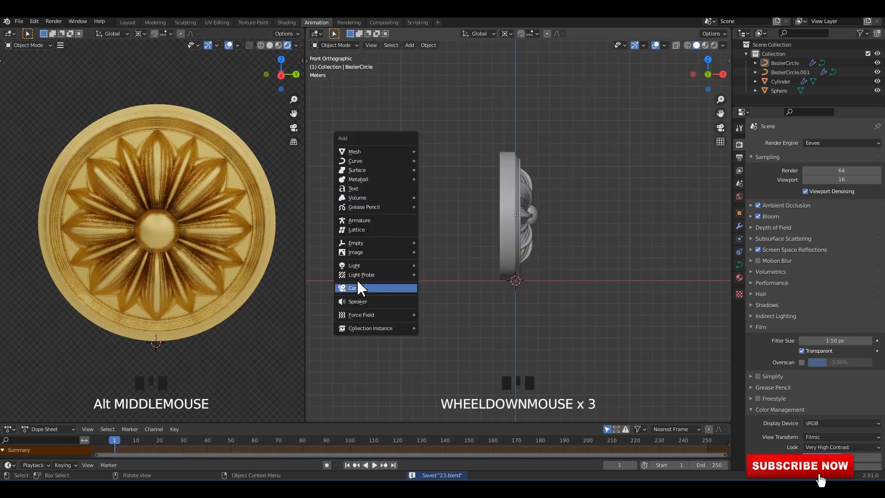
pyautogui.moveTo(369, 266)
pyautogui.click(449, 295)
pyautogui.keyDown('alt'); pyautogui.moveTo(484, 279); pyautogui.dragTo(567, 311, button='middle'); pyautogui.keyUp('alt')
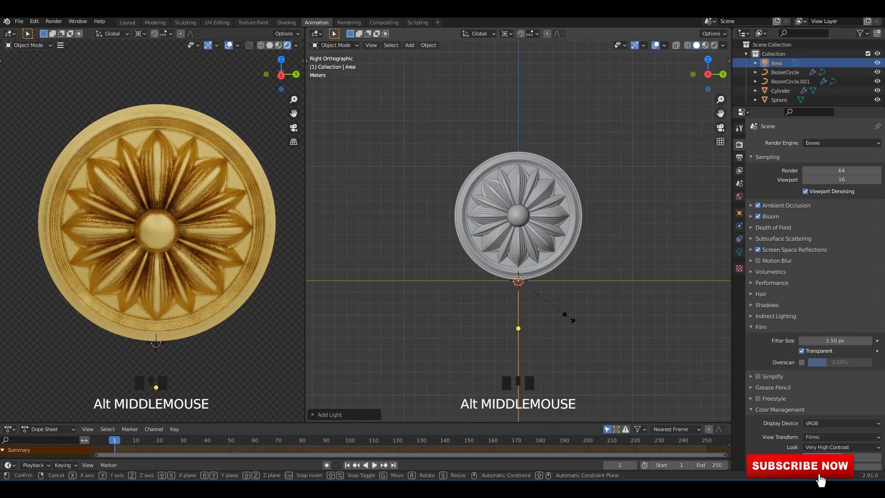
pyautogui.press('s')
pyautogui.press('Return')
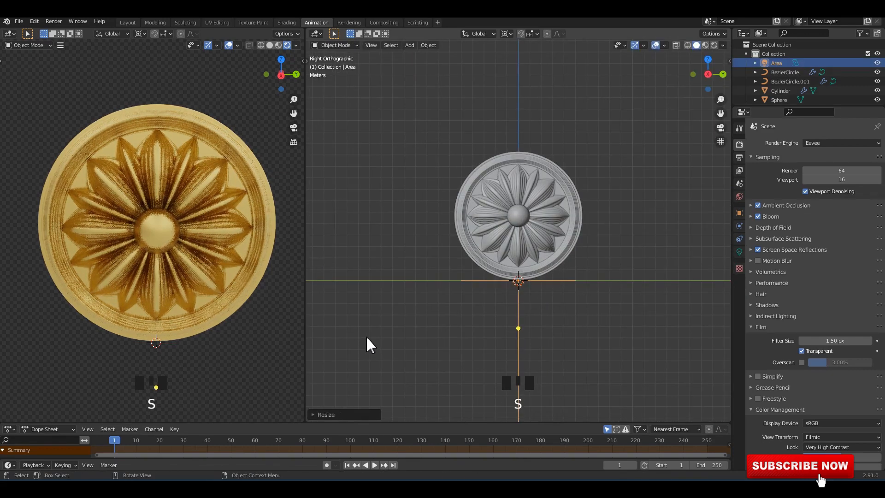
# Move the area light in front of the rosette, near its upper edge, in front view.
pyautogui.moveTo(443, 265)
pyautogui.keyDown('alt'); pyautogui.mouseDown(button='middle')
pyautogui.moveTo(461, 272)
pyautogui.moveTo(446, 279)
pyautogui.mouseUp(button='middle'); pyautogui.keyUp('alt')
pyautogui.press('g')
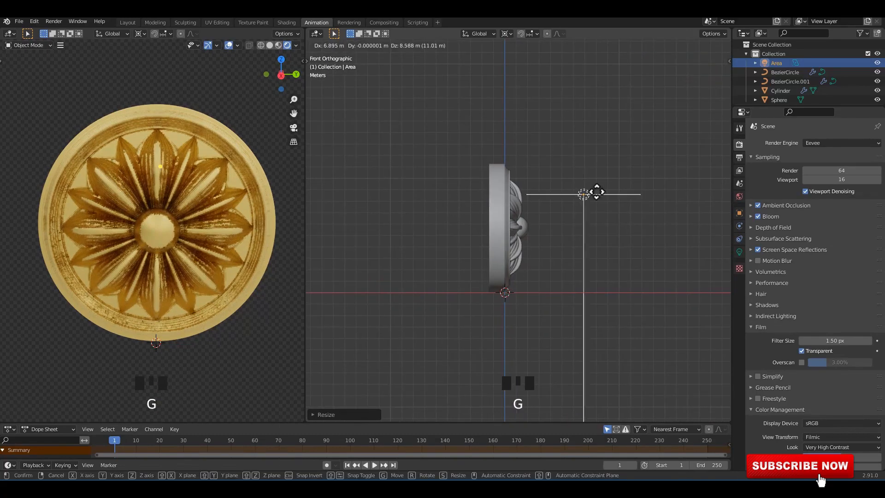
pyautogui.click(628, 162)
# Set the pivot so the area light rotates about its own origin, and tilt it toward the rosette in front view.
pyautogui.press('r')
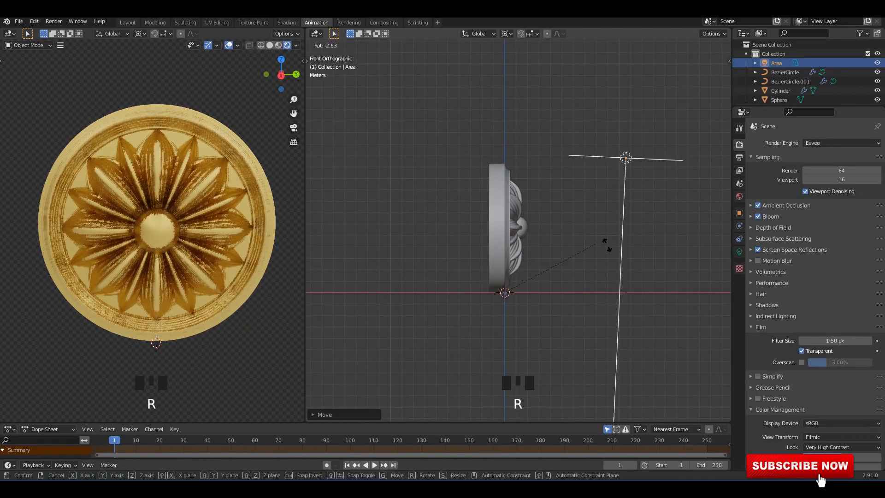
pyautogui.press('Escape')
pyautogui.click(505, 33)
pyautogui.click(520, 74)
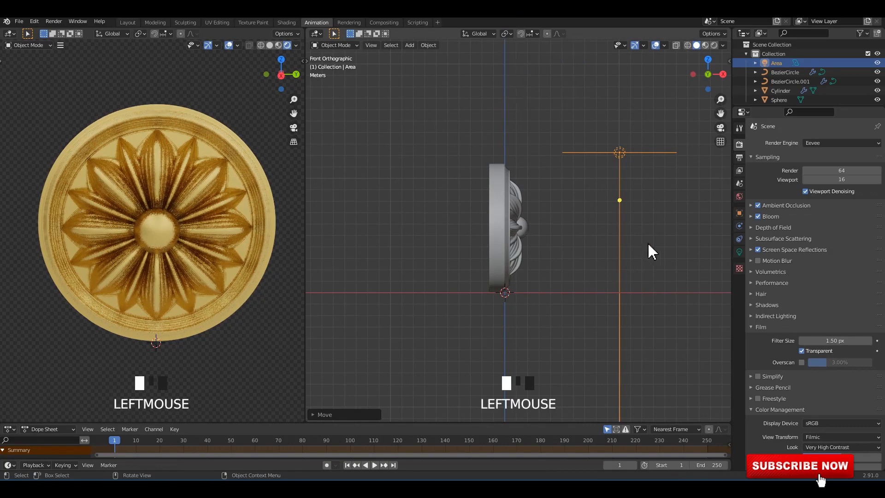
pyautogui.press('t')
pyautogui.press('r')
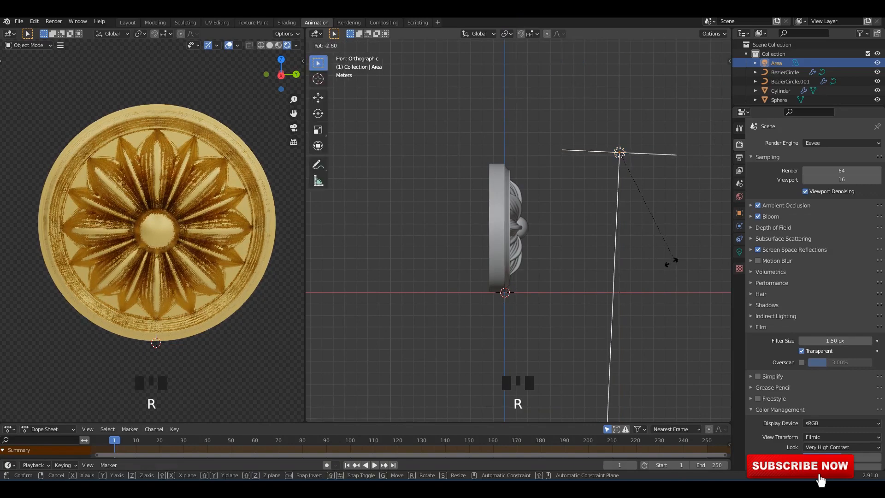
pyautogui.click(563, 257)
# In top view, move the area light about 8.67 m to the rosette's side, turn it toward the rosette, and save the file.
pyautogui.keyDown('alt'); pyautogui.moveTo(562, 257); pyautogui.dragTo(587, 267, button='middle'); pyautogui.keyUp('alt')
pyautogui.press('g')
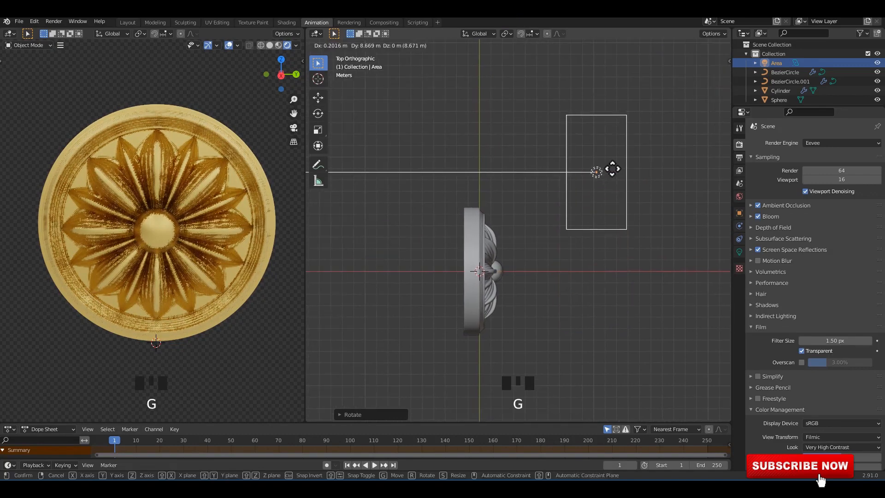
pyautogui.click(613, 168)
pyautogui.press('r')
pyautogui.click(636, 213)
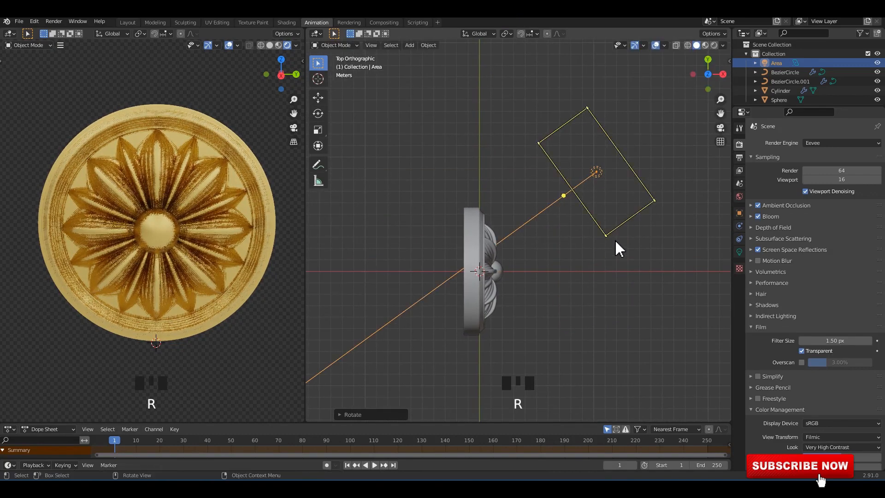
pyautogui.moveTo(628, 251); pyautogui.dragTo(780, 314, button='middle')
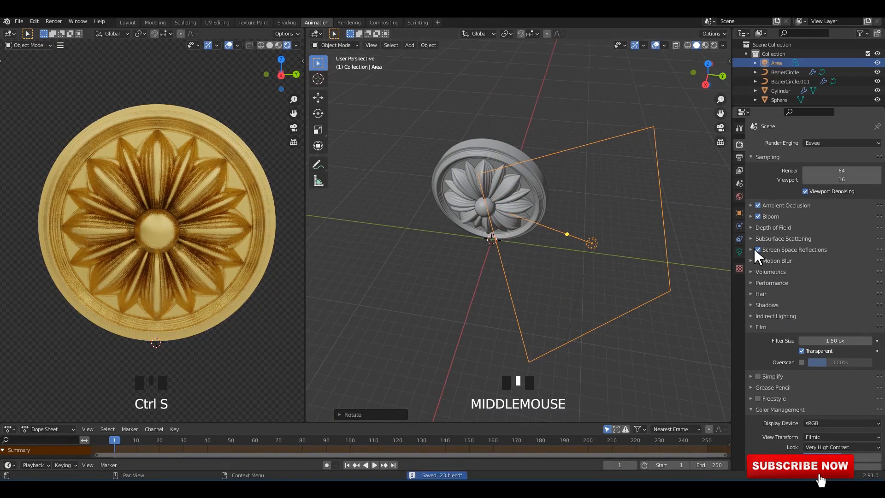
# Set the area light's power to 1000 W.
pyautogui.click(741, 251)
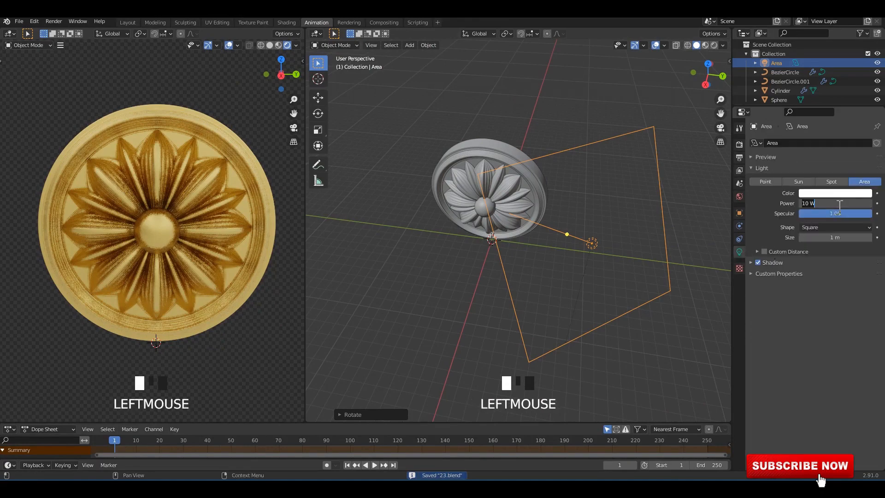
pyautogui.write('100')
pyautogui.press('Return')
pyautogui.click(838, 207)
pyautogui.write('1000')
pyautogui.press('Return')
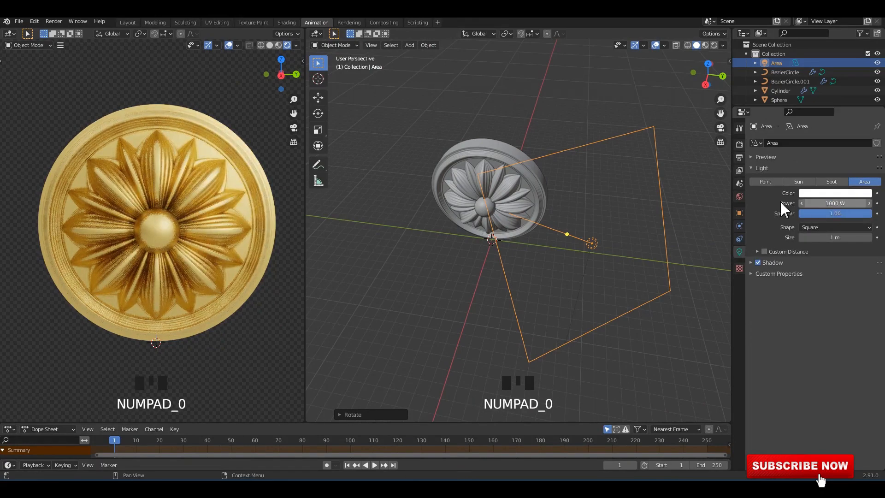
# Duplicate the area light to the rosette's opposite side in top view and rotate the copy about 66° to face the rosette.
pyautogui.keyDown('alt'); pyautogui.moveTo(559, 223); pyautogui.dragTo(604, 257, button='middle'); pyautogui.keyUp('alt')
pyautogui.hotkey('shift', 'd')
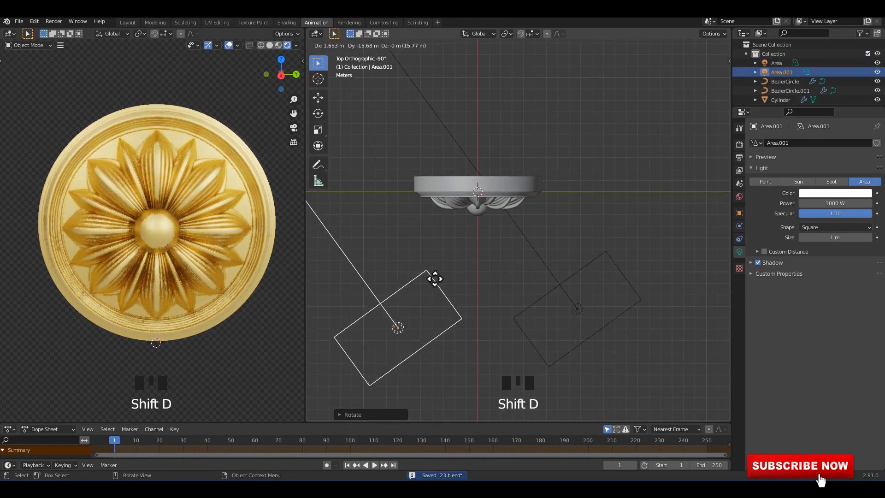
pyautogui.click(438, 285)
pyautogui.keyDown('shift'); pyautogui.moveTo(491, 282); pyautogui.dragTo(529, 271, button='middle'); pyautogui.keyUp('shift')
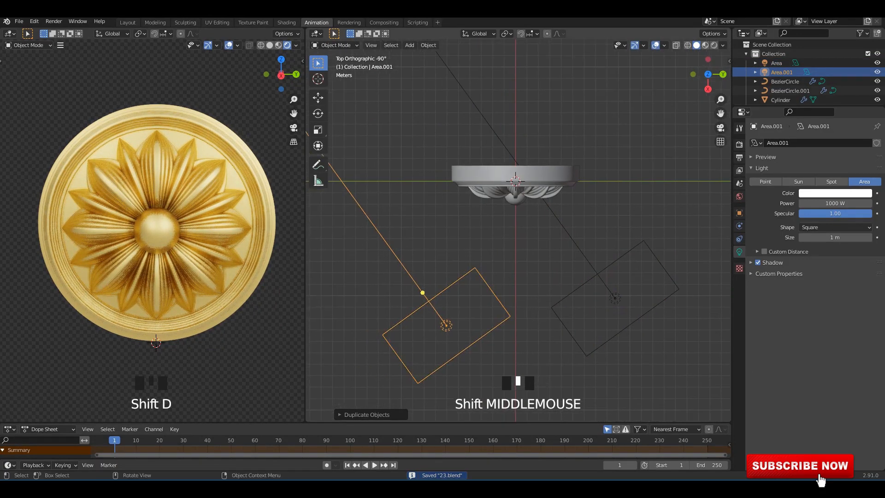
pyautogui.press('r')
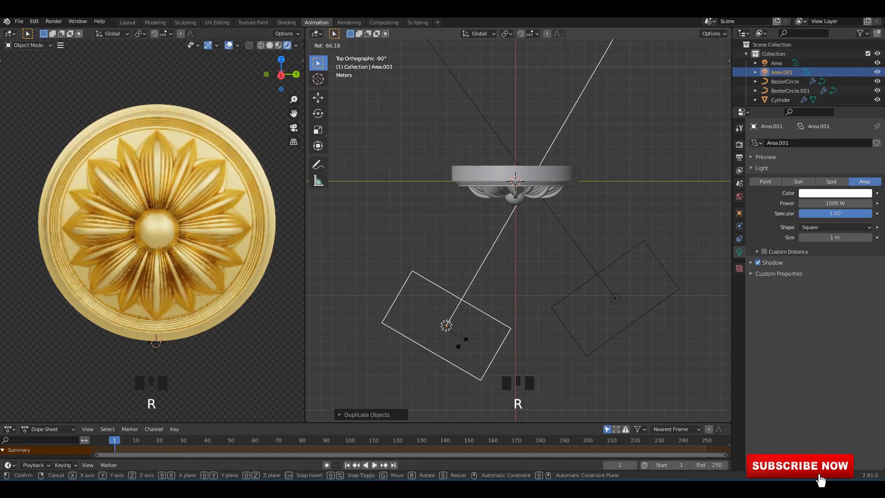
pyautogui.click(463, 343)
# In front view, reposition the duplicated area light lower in front of the rosette and tilt it up toward the center.
pyautogui.keyDown('alt'); pyautogui.moveTo(525, 291); pyautogui.dragTo(559, 264, button='middle'); pyautogui.keyUp('alt')
pyautogui.press('g')
pyautogui.click(628, 310)
pyautogui.keyDown('shift'); pyautogui.moveTo(628, 310); pyautogui.dragTo(644, 290, button='middle'); pyautogui.keyUp('shift')
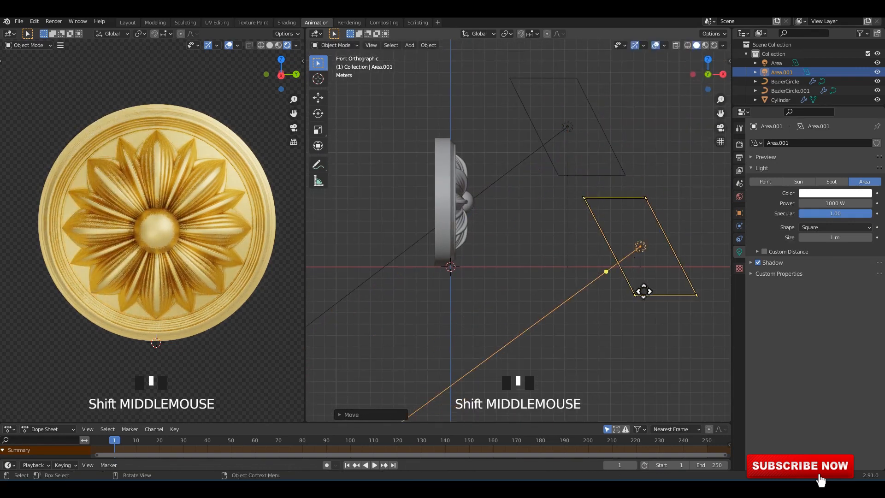
pyautogui.press('r')
pyautogui.click(604, 316)
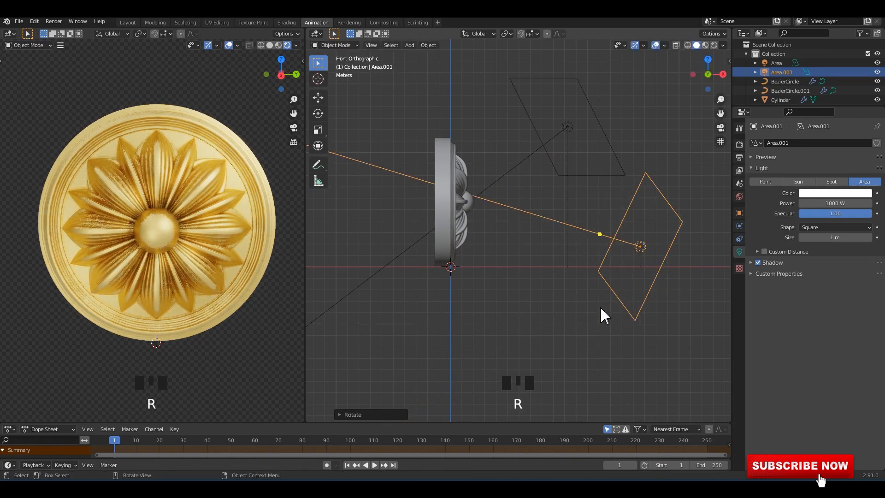
pyautogui.press('g')
pyautogui.click(613, 301)
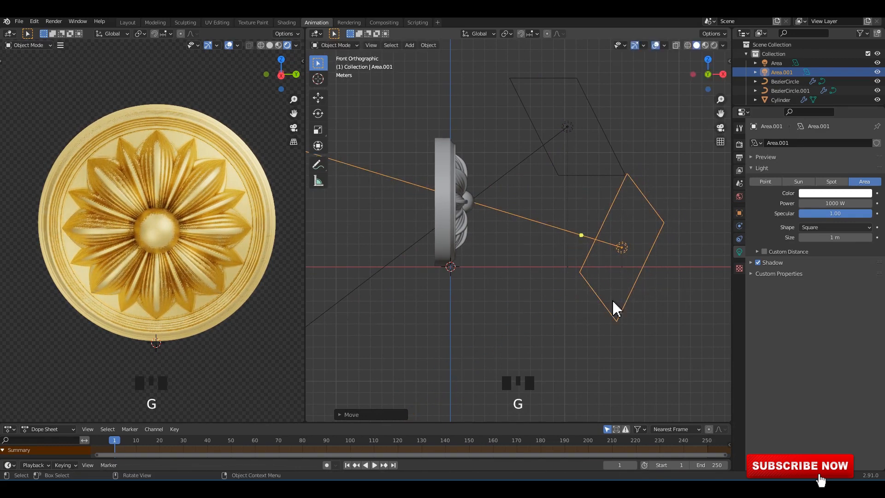
# Save the file and change the render engine to Cycles.
pyautogui.click(222, 350)
pyautogui.moveTo(185, 332); pyautogui.dragTo(181, 307, button='middle')
pyautogui.scroll(2, 200, 326)
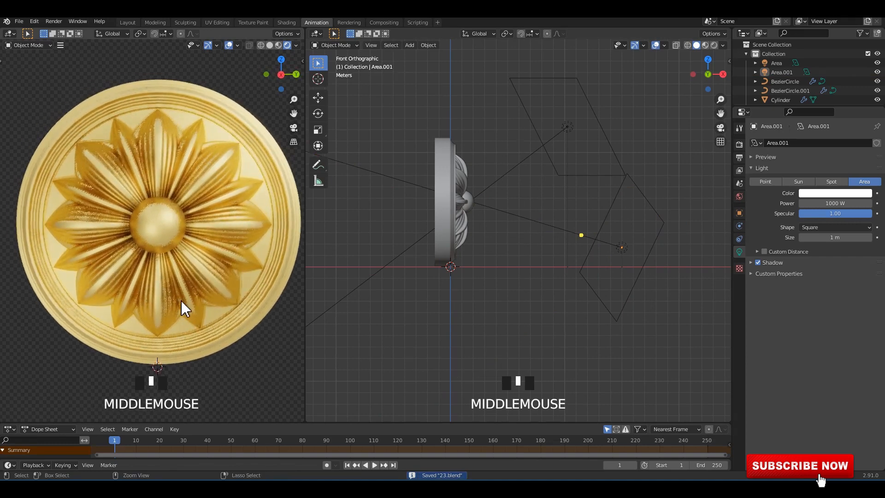
pyautogui.hotkey('ctrl', 's')
pyautogui.click(739, 145)
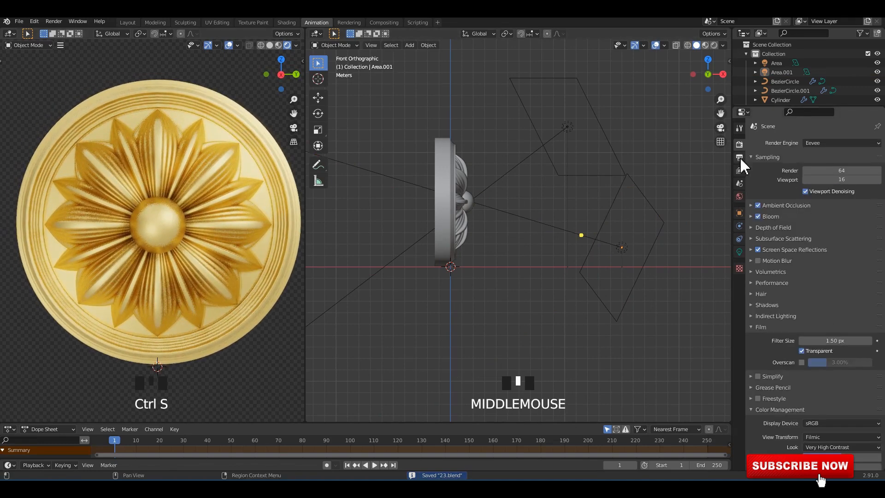
pyautogui.click(823, 144)
pyautogui.click(826, 178)
pyautogui.moveTo(152, 189); pyautogui.dragTo(201, 208, button='middle')
# Replace the main 3D viewport with the shader editor, show the rosette's gold material nodes, and save the file.
pyautogui.click(317, 34)
pyautogui.click(332, 79)
pyautogui.keyDown('shift'); pyautogui.moveTo(201, 209); pyautogui.dragTo(199, 205, button='middle'); pyautogui.keyUp('shift')
pyautogui.click(258, 134)
pyautogui.click(279, 104)
pyautogui.hotkey('ctrl', 's')
pyautogui.scroll(-2, 461, 163)
pyautogui.moveTo(402, 168); pyautogui.dragTo(502, 164, button='middle')
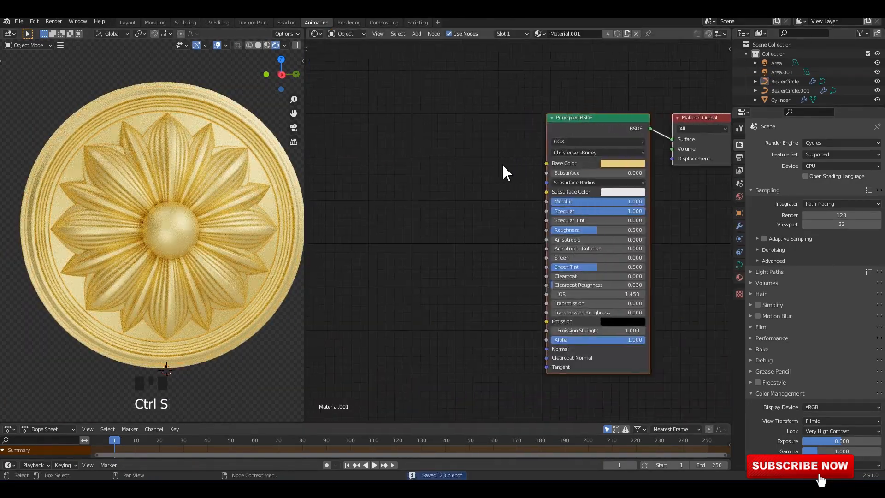
# Add an Ambient Occlusion node beside the Principled BSDF node.
pyautogui.hotkey('shift', 'a')
pyautogui.click(457, 153)
pyautogui.click(473, 168)
pyautogui.click(369, 122)
pyautogui.moveTo(444, 85); pyautogui.dragTo(511, 104, button='middle')
# Add a ColorRamp node next to the Ambient Occlusion node and duplicate it below.
pyautogui.hotkey('shift', 'a')
pyautogui.click(511, 104)
pyautogui.write('col')
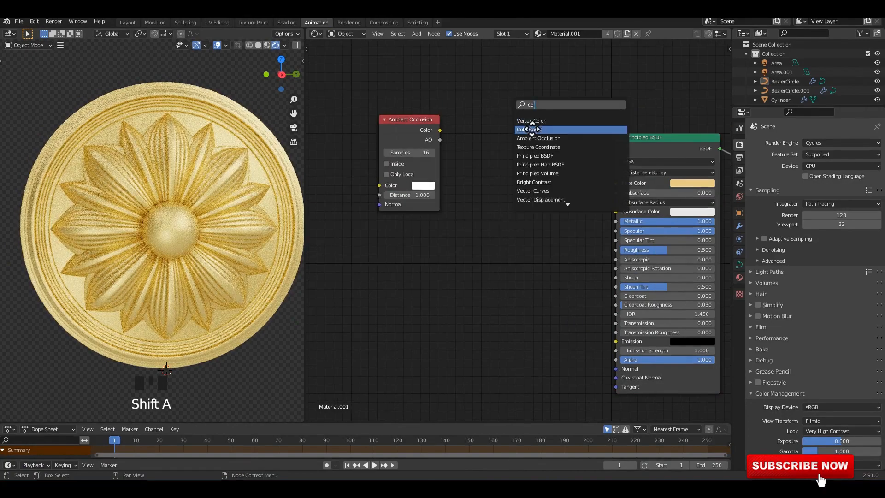
pyautogui.click(532, 129)
pyautogui.hotkey('shift', 'd')
# Add a Geometry node, feed its Pointiness into the lower ColorRamp, and set that ramp's stops to 0.432 and 0.791.
pyautogui.hotkey('shift', 'a')
pyautogui.write('g')
pyautogui.click(415, 272)
pyautogui.moveTo(409, 342); pyautogui.dragTo(497, 298)
pyautogui.keyDown('ctrl'); pyautogui.keyDown('shift'); pyautogui.click(503, 261); pyautogui.keyUp('shift'); pyautogui.keyUp('ctrl')
pyautogui.scroll(3, 479, 282)
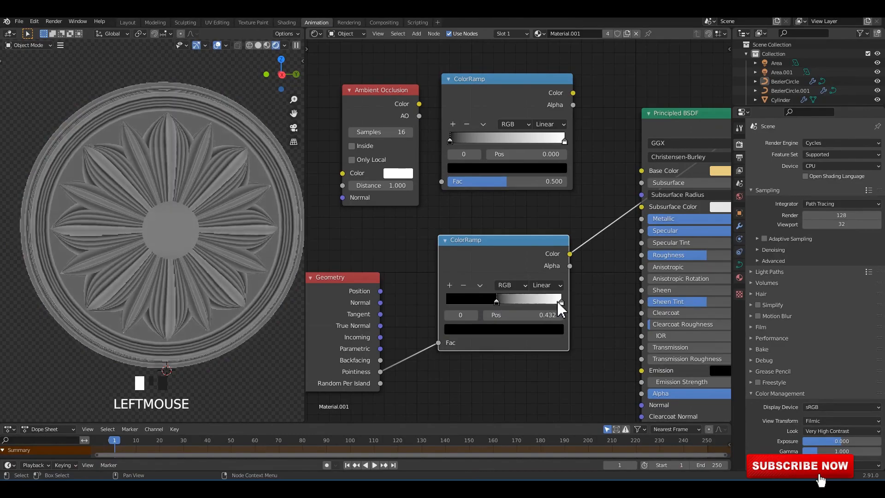
pyautogui.moveTo(561, 302); pyautogui.dragTo(537, 302)
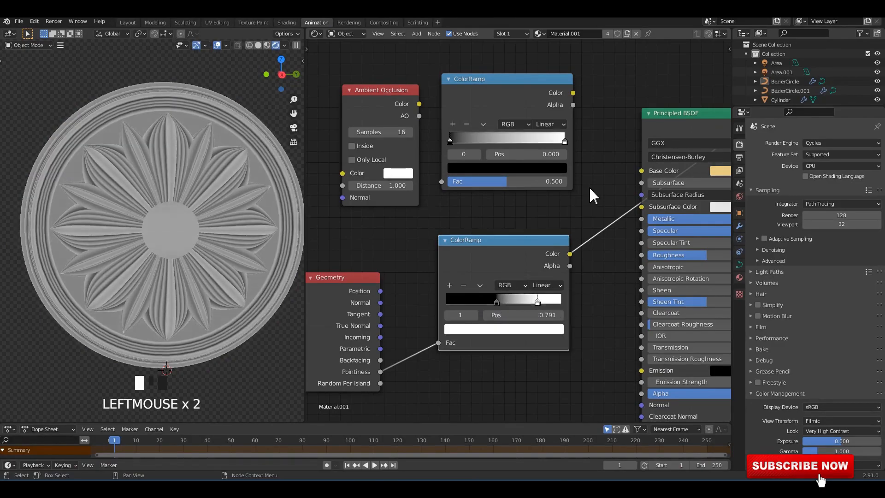
pyautogui.scroll(-3, 600, 185)
# Color the upper ColorRamp in gold tones with a darker stop at 0.082, and join both ramps through a Mix node.
pyautogui.keyDown('ctrl'); pyautogui.keyDown('shift'); pyautogui.click(664, 130); pyautogui.keyUp('shift'); pyautogui.keyUp('ctrl')
pyautogui.moveTo(641, 152); pyautogui.dragTo(582, 207, button='middle')
pyautogui.click(510, 206)
pyautogui.click(466, 227)
pyautogui.click(663, 229)
pyautogui.click(422, 192)
pyautogui.moveTo(463, 205); pyautogui.dragTo(428, 206)
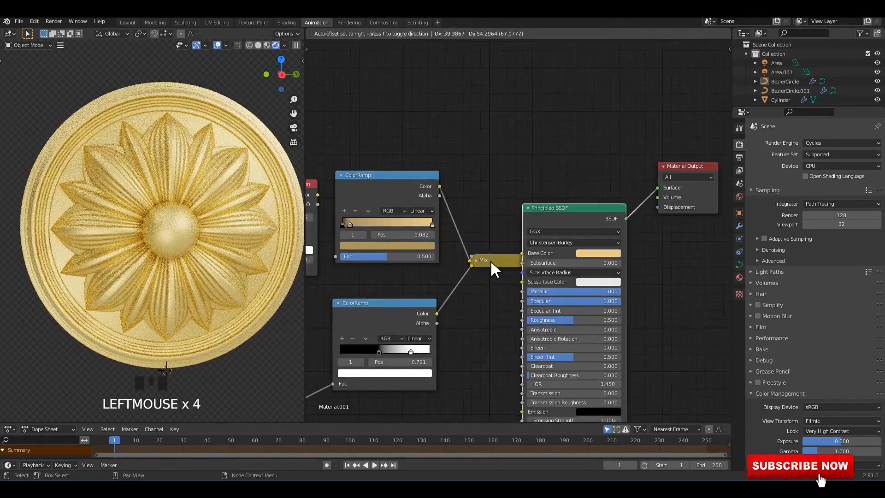
# Expand the Mix node that joins both ColorRamps and set its blend mode to Multiply.
pyautogui.keyDown('ctrl'); pyautogui.keyDown('shift'); pyautogui.click(490, 261); pyautogui.keyUp('shift'); pyautogui.keyUp('ctrl')
pyautogui.click(477, 260)
pyautogui.click(486, 285)
pyautogui.click(493, 315)
pyautogui.moveTo(496, 265); pyautogui.dragTo(488, 190)
pyautogui.scroll(3, 488, 191)
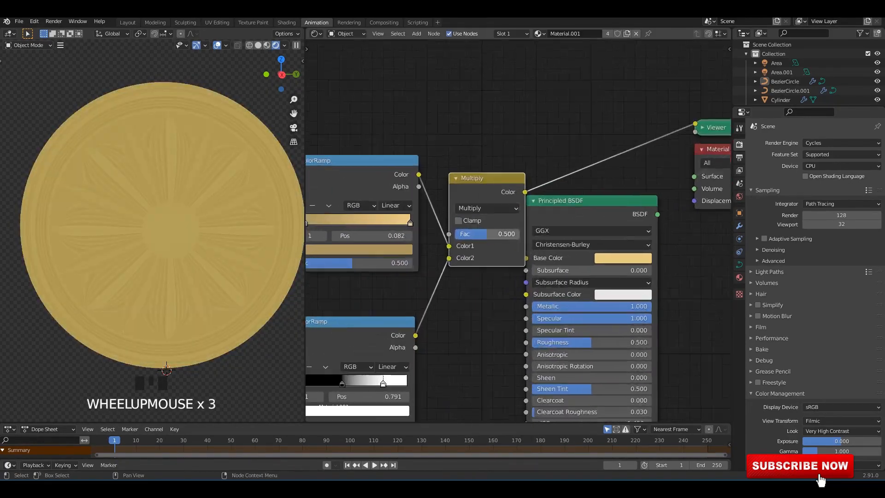
# Raise the Multiply node's factor to 0.617 and feed its color into the Principled BSDF's Base Color.
pyautogui.moveTo(487, 234); pyautogui.dragTo(501, 234)
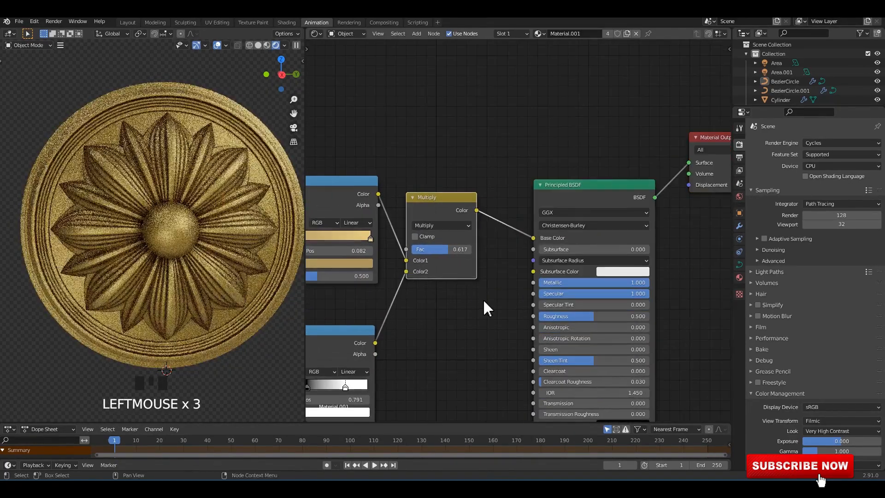
pyautogui.scroll(2, 485, 306)
pyautogui.scroll(-2, 530, 247)
pyautogui.scroll(1, 263, 138)
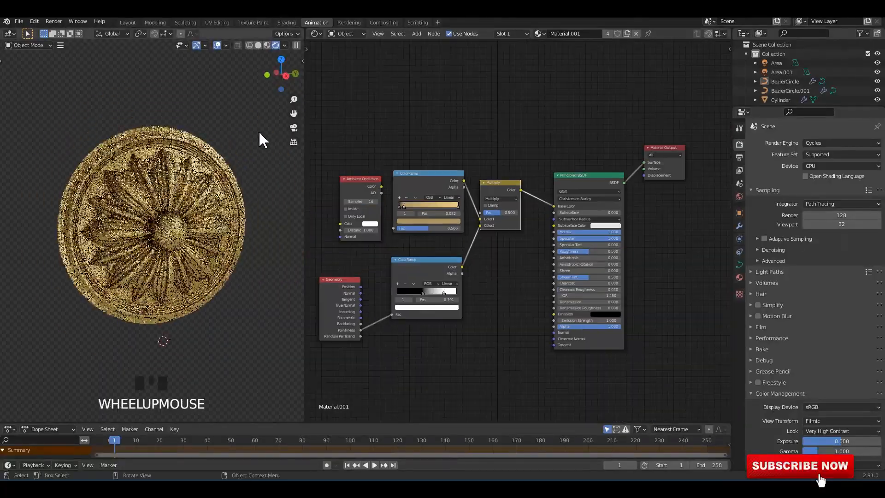
# Set the world's studio022.hdr background strength to 2 and save the file.
pyautogui.press('/')
pyautogui.scroll(1, 235, 163)
pyautogui.click(740, 196)
pyautogui.click(839, 279)
pyautogui.write('2')
pyautogui.press('Return')
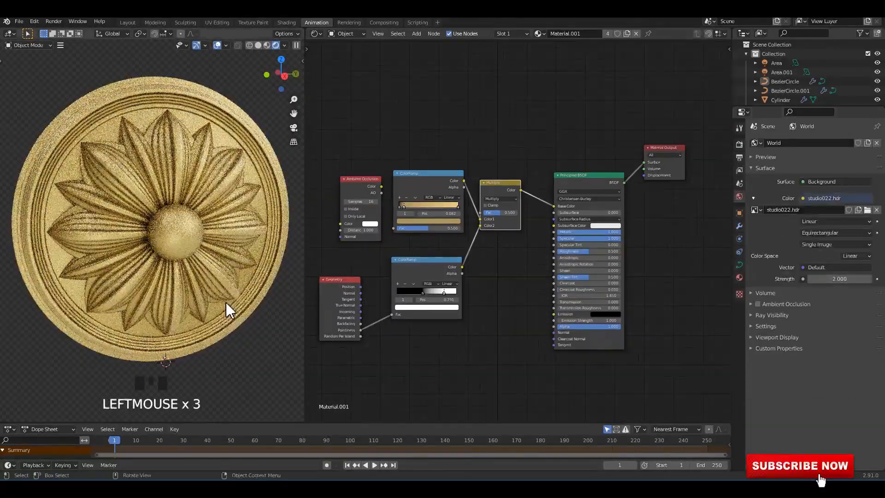
pyautogui.hotkey('ctrl', 's')
pyautogui.scroll(-1, 209, 267)
pyautogui.moveTo(207, 265); pyautogui.dragTo(201, 260, button='middle')
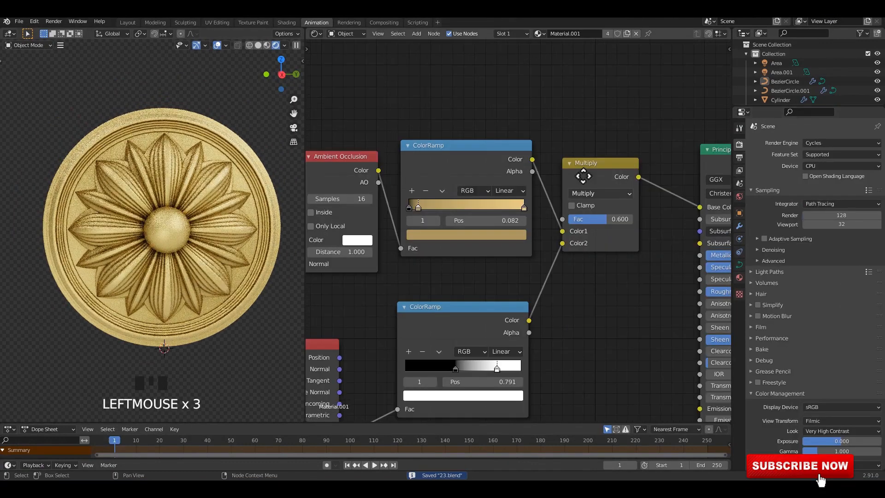
# Enable Adaptive Sampling for Cycles and turn on denoising for both render and viewport.
pyautogui.click(764, 239)
pyautogui.click(764, 238)
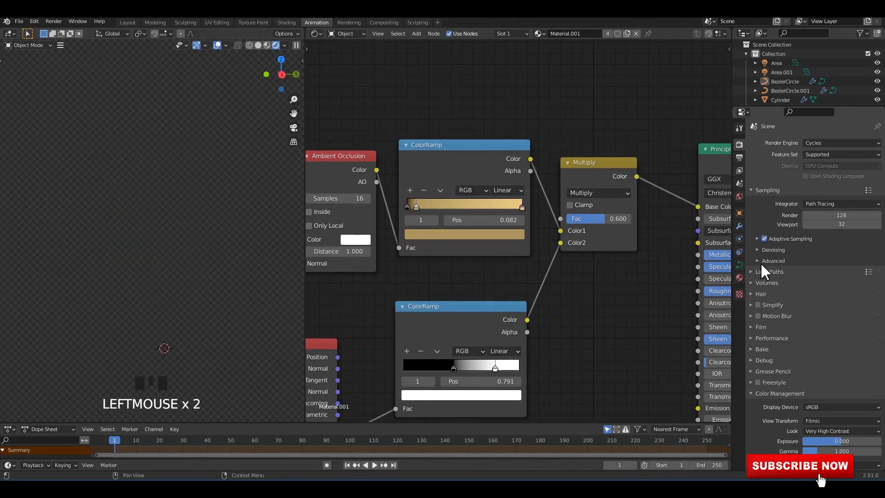
pyautogui.click(757, 251)
pyautogui.click(806, 263)
pyautogui.click(806, 275)
pyautogui.click(757, 250)
pyautogui.scroll(-7, 517, 240)
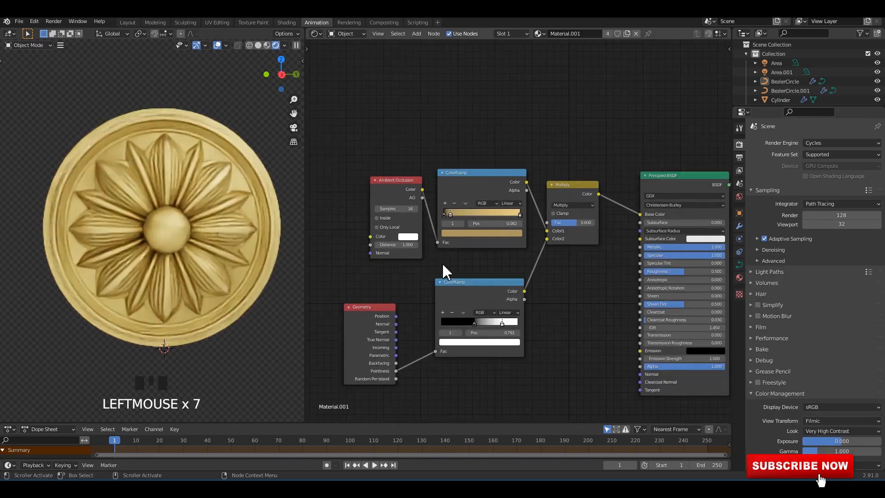
# Move the lower ColorRamp and the Geometry node closer to the other nodes to tidy the node layout.
pyautogui.moveTo(442, 262); pyautogui.dragTo(416, 214, button='middle')
pyautogui.scroll(1, 433, 242)
pyautogui.moveTo(433, 244); pyautogui.dragTo(456, 236)
pyautogui.moveTo(352, 261); pyautogui.dragTo(391, 243)
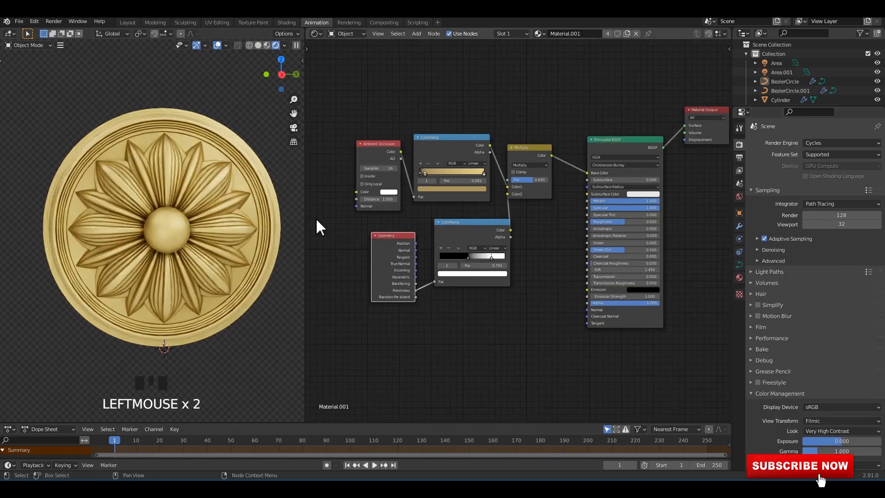
# Turn the shader editor area back into a 3D viewport showing the rosette with its area lights.
pyautogui.click(317, 34)
pyautogui.click(337, 60)
pyautogui.scroll(-2, 489, 167)
pyautogui.moveTo(489, 167); pyautogui.dragTo(582, 153, button='middle')
pyautogui.click(740, 196)
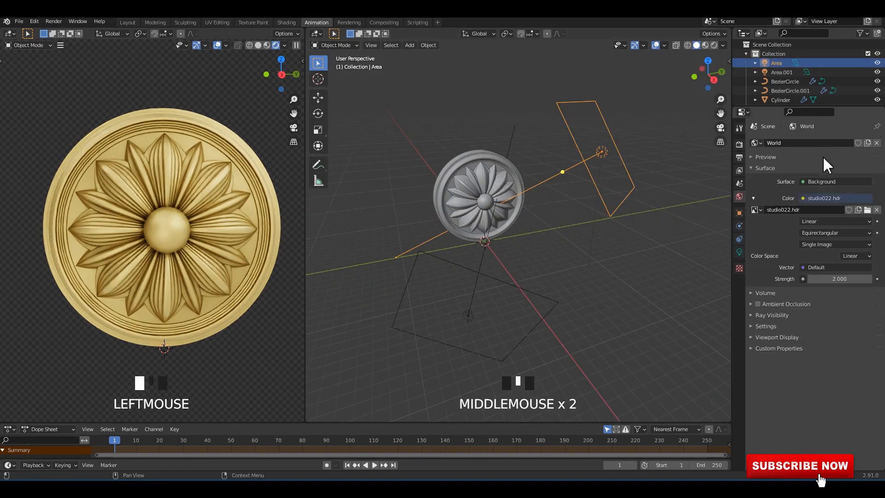
pyautogui.scroll(1, 637, 237)
pyautogui.moveTo(637, 237); pyautogui.dragTo(744, 280, button='middle')
# Set the duplicated area light's power to 1500 W and save the file.
pyautogui.click(740, 252)
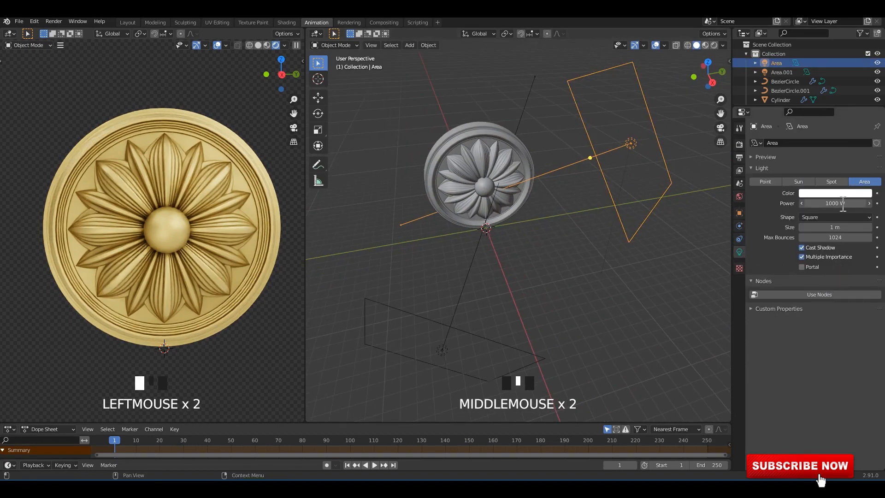
pyautogui.click(463, 330)
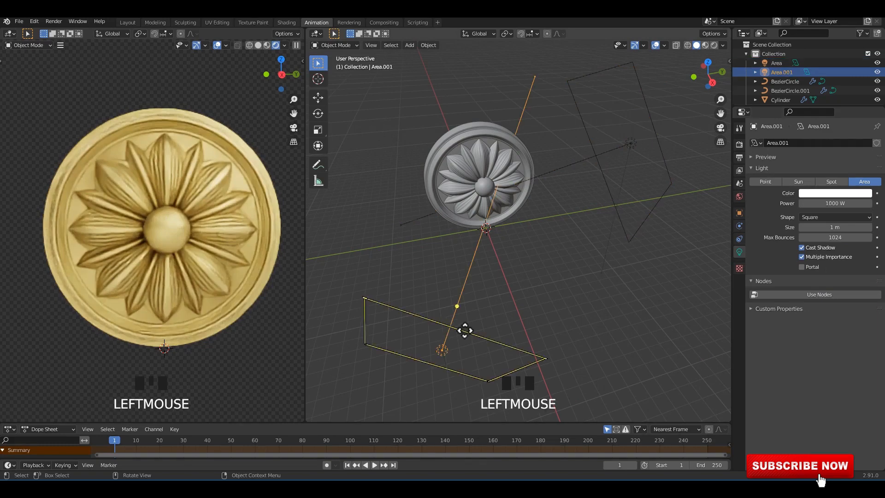
pyautogui.press('Return')
pyautogui.click(555, 294)
pyautogui.moveTo(555, 295); pyautogui.dragTo(524, 250, button='middle')
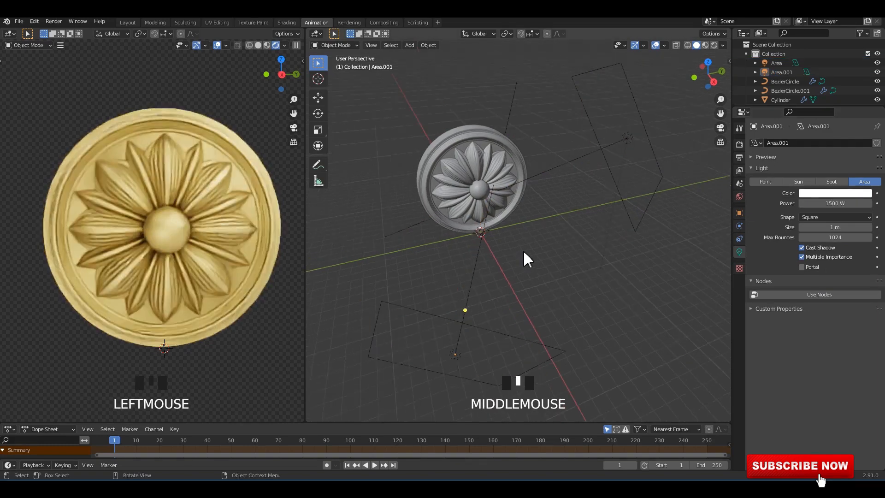
pyautogui.hotkey('ctrl', 's')
pyautogui.hotkey('ctrl', 's')
pyautogui.hotkey('ctrl', 's')
pyautogui.moveTo(136, 222); pyautogui.dragTo(139, 223, button='middle')
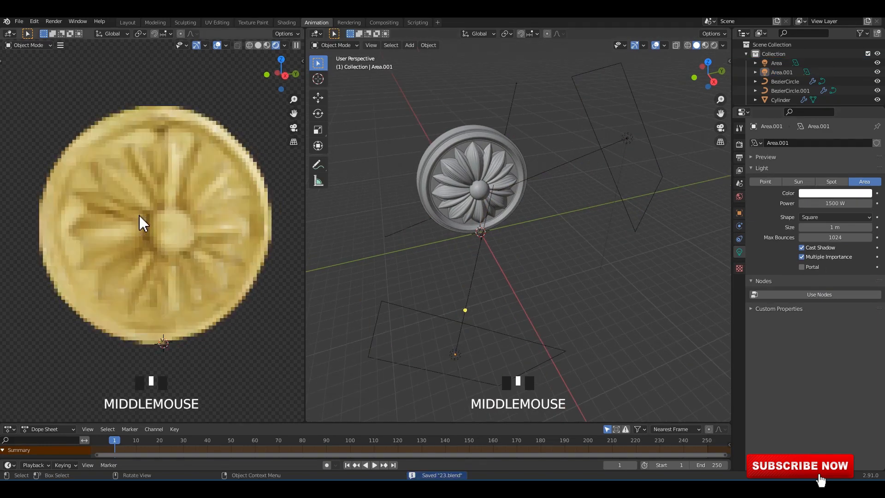
# Change the render engine back to Eevee and open the world's strength value without altering it.
pyautogui.click(740, 127)
pyautogui.click(739, 144)
pyautogui.click(832, 143)
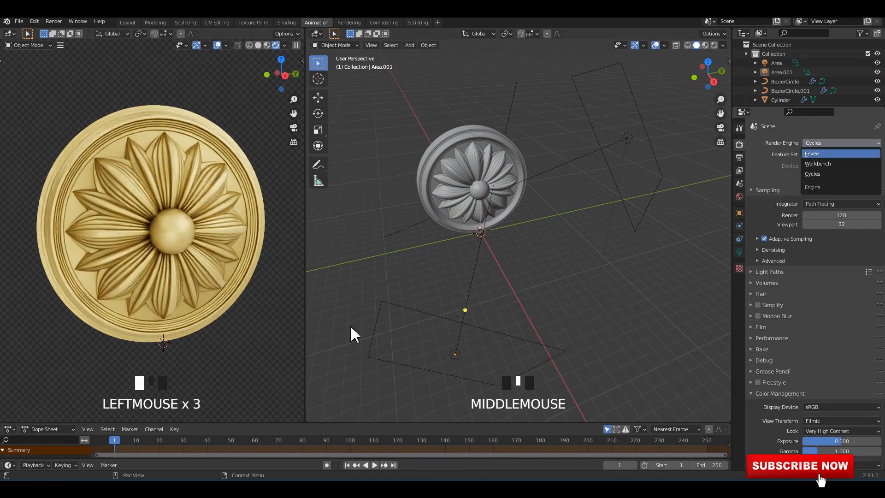
pyautogui.scroll(2, 201, 259)
pyautogui.moveTo(220, 251)
pyautogui.mouseDown(button='middle')
pyautogui.moveTo(201, 259)
pyautogui.moveTo(182, 233)
pyautogui.moveTo(240, 231)
pyautogui.moveTo(2, 238)
pyautogui.moveTo(184, 234)
pyautogui.moveTo(197, 242)
pyautogui.moveTo(142, 237)
pyautogui.moveTo(143, 247)
pyautogui.moveTo(143, 237)
pyautogui.moveTo(227, 263)
pyautogui.mouseUp(button='middle')
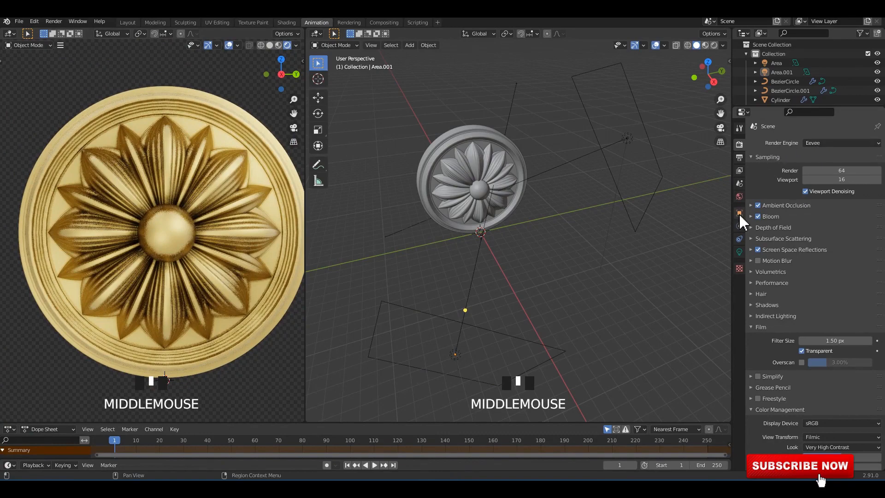
pyautogui.click(740, 197)
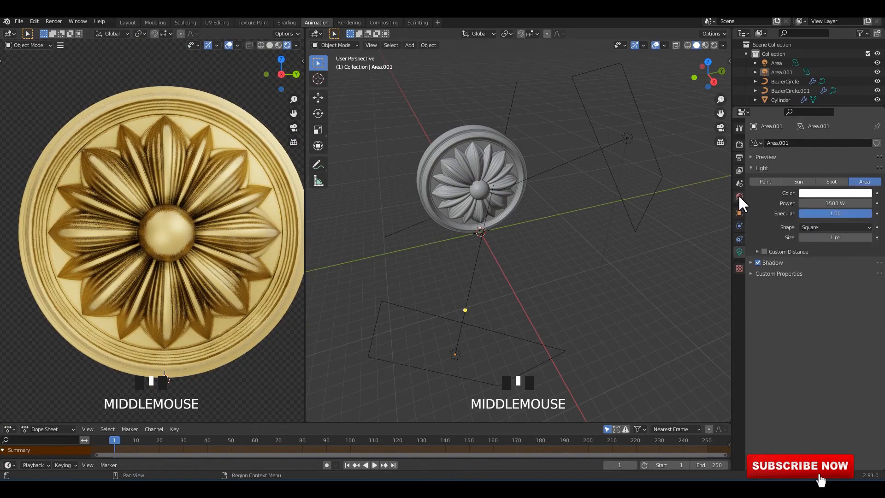
pyautogui.click(596, 254)
# Try the Support Loops bevel profile preset on the large petal curve, and settle on the Crown Molding preset.
pyautogui.moveTo(171, 206); pyautogui.dragTo(205, 189, button='middle')
pyautogui.click(212, 182)
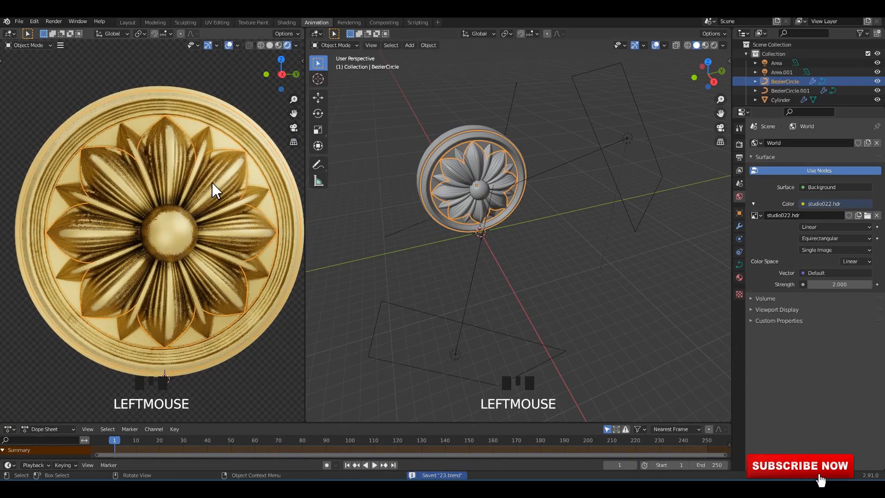
pyautogui.click(740, 266)
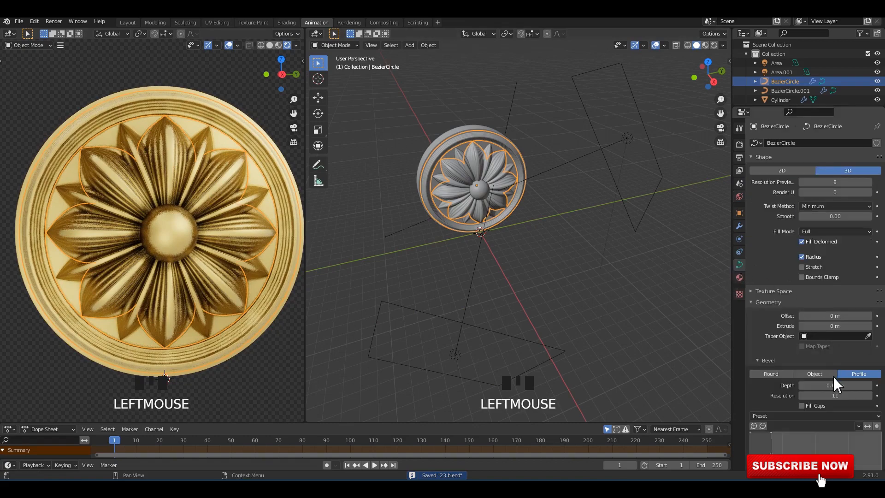
pyautogui.scroll(-8, 834, 385)
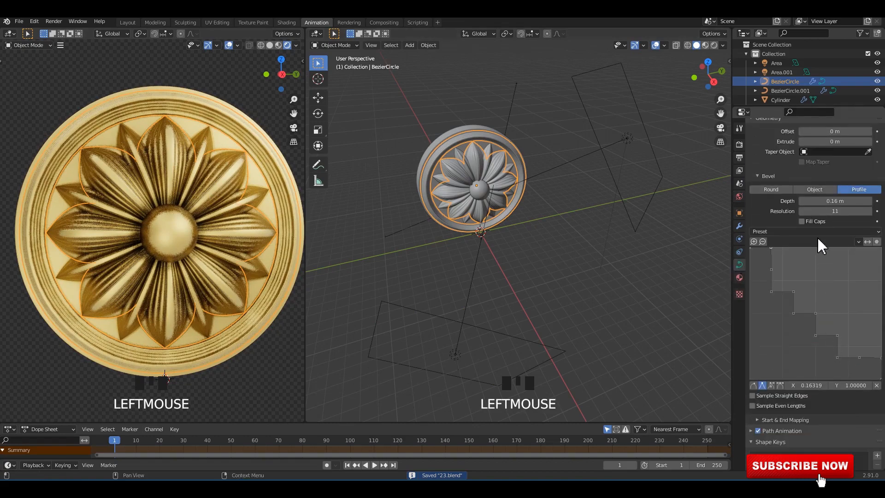
pyautogui.click(821, 231)
pyautogui.click(845, 254)
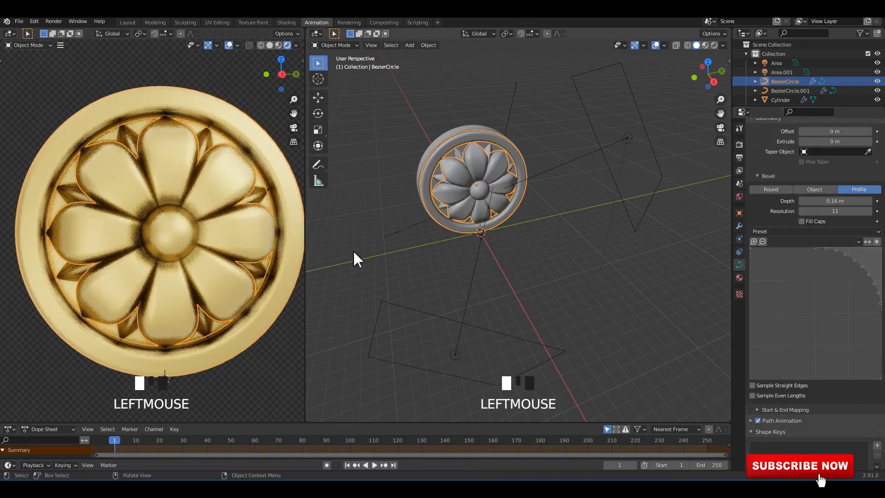
pyautogui.click(826, 231)
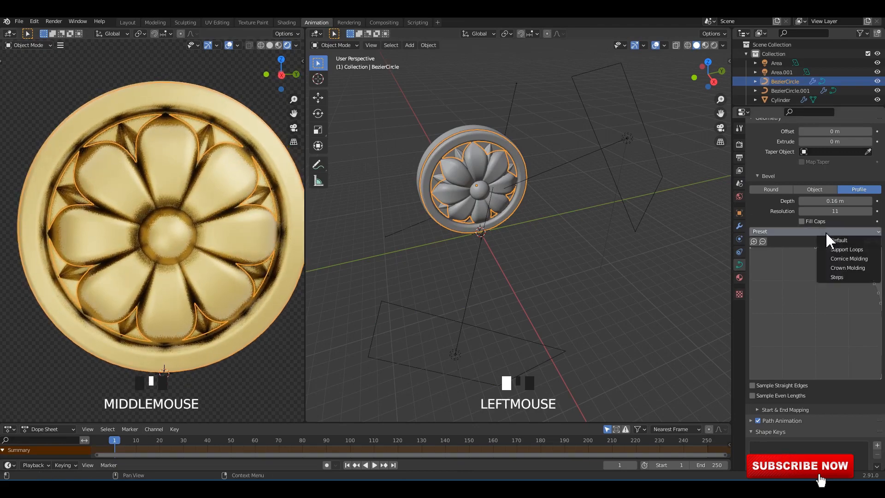
pyautogui.click(847, 268)
pyautogui.moveTo(200, 231); pyautogui.dragTo(184, 268, button='middle')
pyautogui.click(189, 286)
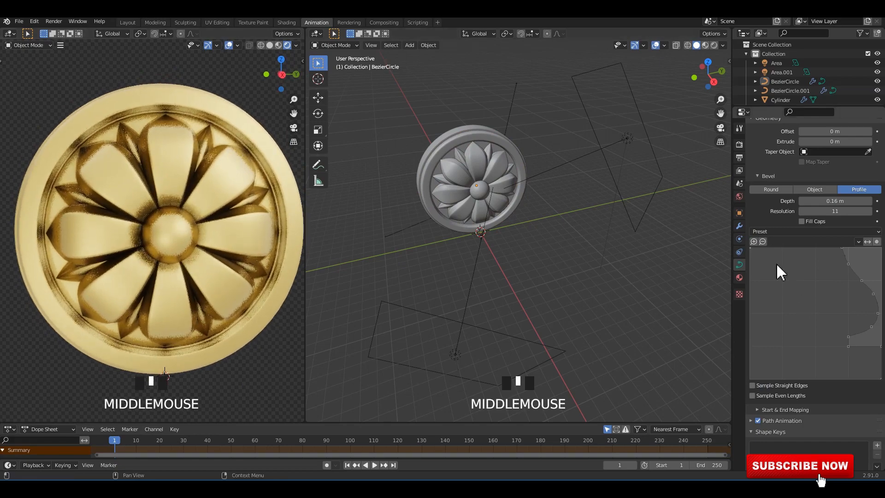
# Switch the rosette preview to Material Preview shading and set its environment lighting strength to 2.
pyautogui.click(296, 46)
pyautogui.click(279, 45)
pyautogui.click(279, 45)
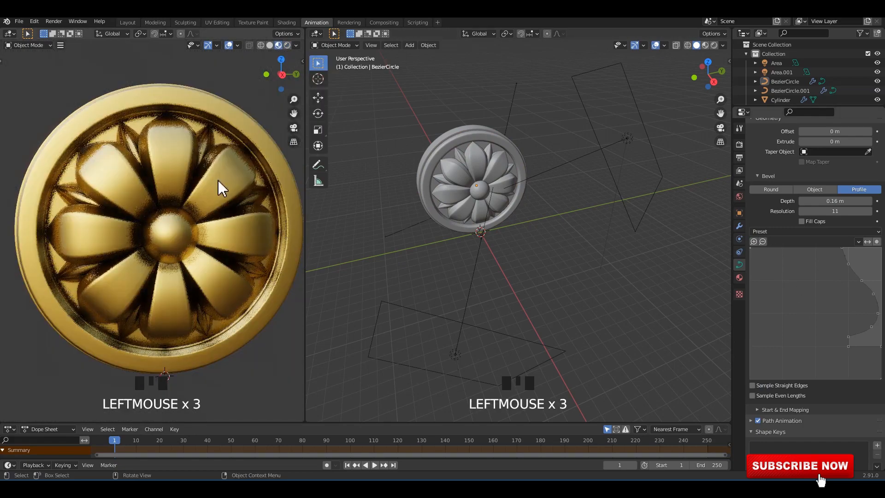
pyautogui.moveTo(219, 183); pyautogui.dragTo(234, 180, button='middle')
pyautogui.click(296, 45)
pyautogui.moveTo(318, 159); pyautogui.dragTo(342, 159)
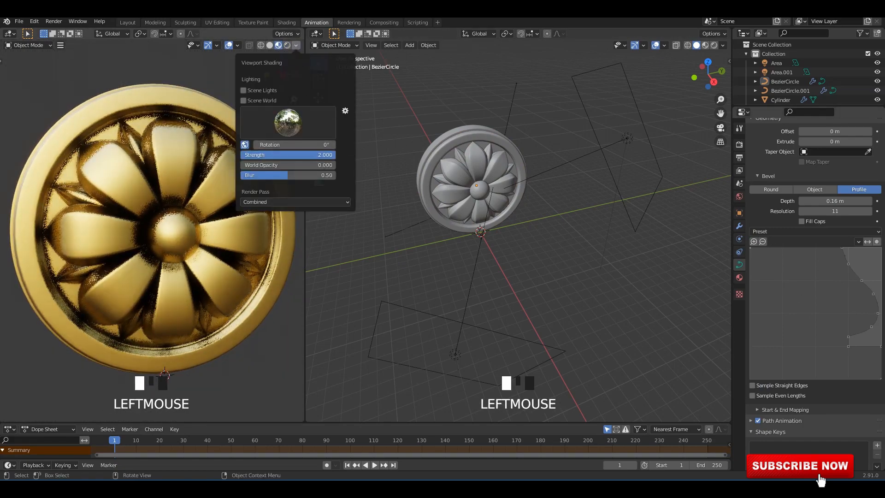
pyautogui.moveTo(178, 174)
pyautogui.mouseDown(button='middle')
pyautogui.moveTo(152, 162)
pyautogui.moveTo(170, 147)
pyautogui.moveTo(196, 174)
pyautogui.moveTo(186, 182)
pyautogui.mouseUp(button='middle')
pyautogui.click(186, 182)
# Raise the material preview's environment lighting strength to 2.317 and then further to brighten the gold.
pyautogui.click(296, 45)
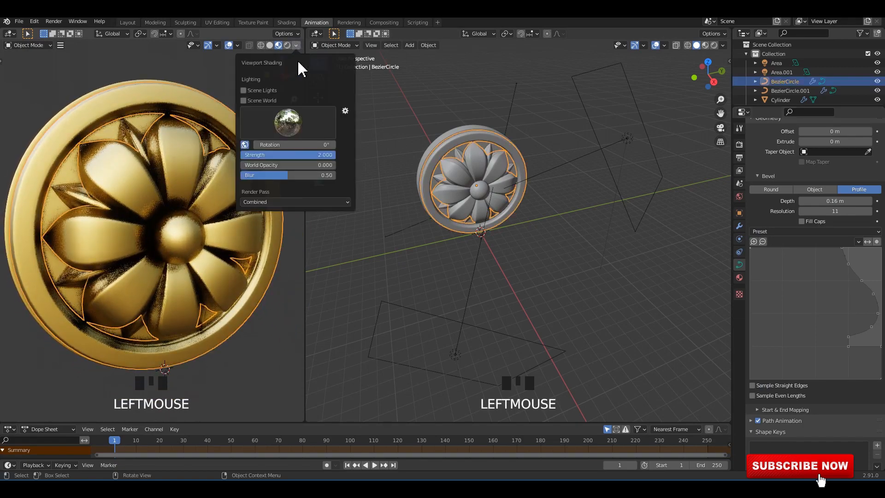
pyautogui.moveTo(303, 154); pyautogui.dragTo(284, 155)
pyautogui.moveTo(150, 159)
pyautogui.mouseDown(button='middle')
pyautogui.moveTo(132, 158)
pyautogui.moveTo(146, 155)
pyautogui.mouseUp(button='middle')
pyautogui.click(296, 45)
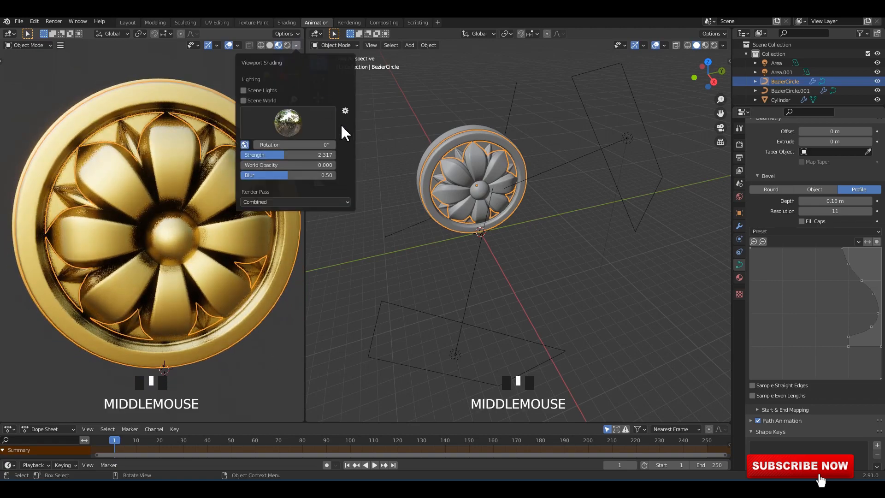
pyautogui.moveTo(285, 157); pyautogui.dragTo(323, 156)
pyautogui.moveTo(178, 160); pyautogui.dragTo(212, 179, button='middle')
pyautogui.click(212, 178)
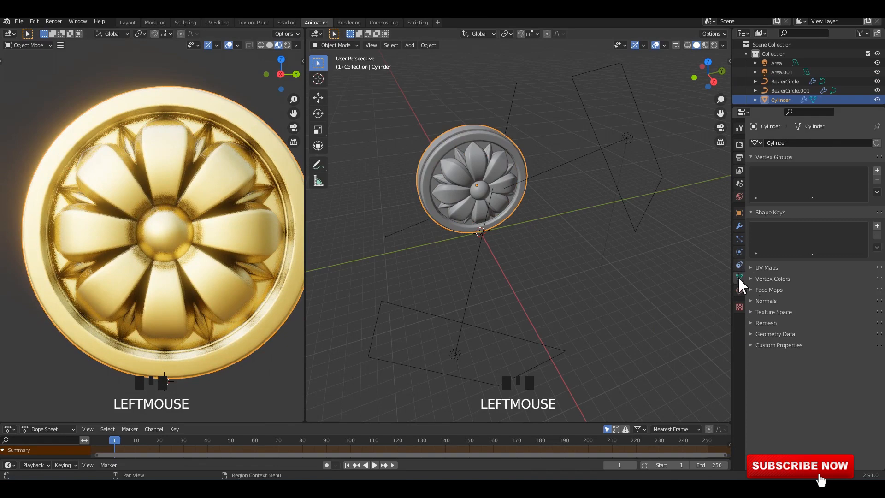
# Select the large petal curve and set its bevel profile preset to Cornice Molding.
pyautogui.click(271, 233)
pyautogui.click(271, 233)
pyautogui.scroll(-4, 857, 393)
pyautogui.scroll(-4, 857, 400)
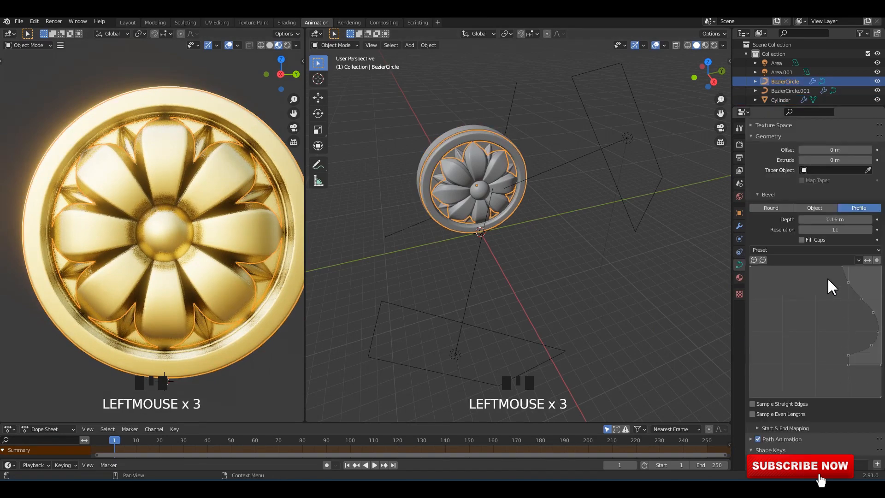
pyautogui.click(838, 269)
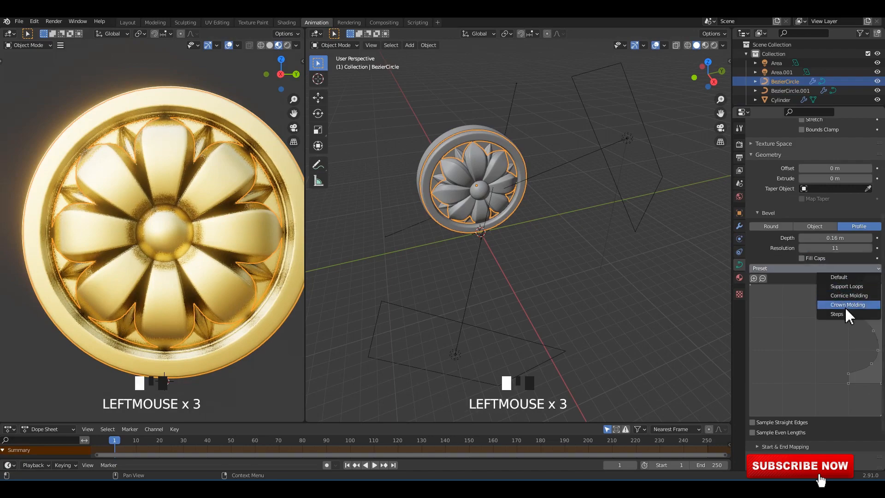
pyautogui.click(849, 305)
pyautogui.click(842, 269)
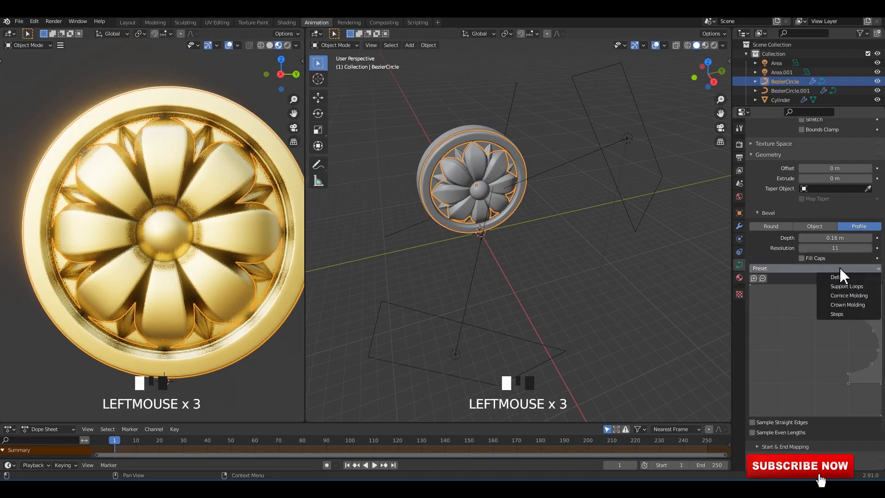
pyautogui.click(852, 295)
pyautogui.moveTo(154, 235); pyautogui.dragTo(207, 175, button='middle')
# Apply the Support Loops bevel profile preset to the narrow petal curve and deselect it.
pyautogui.click(203, 197)
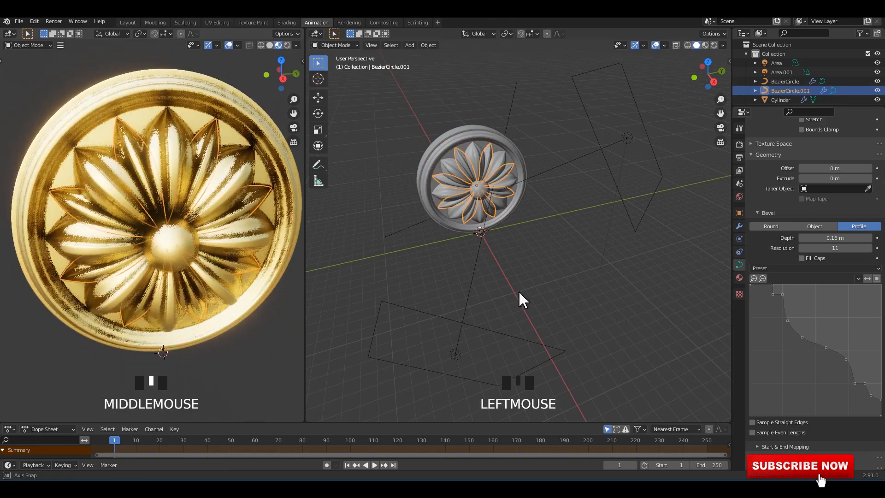
pyautogui.click(823, 269)
pyautogui.click(847, 293)
pyautogui.moveTo(215, 232); pyautogui.dragTo(265, 389, button='middle')
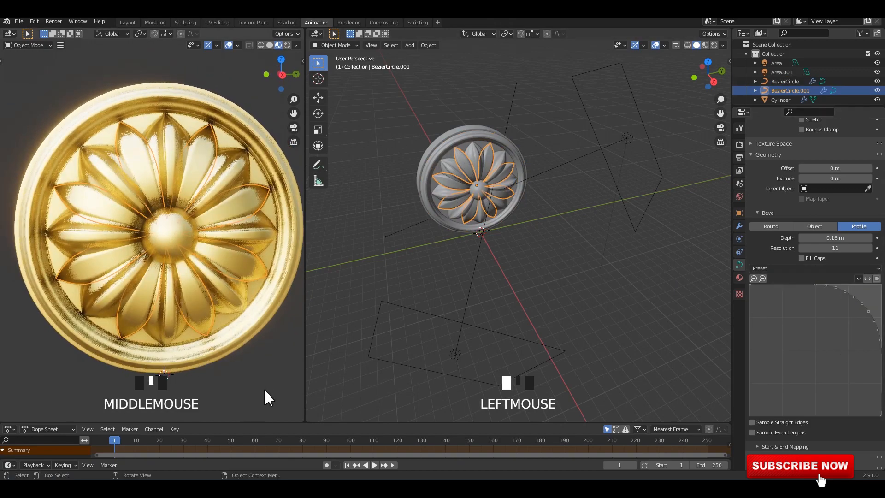
pyautogui.click(201, 240)
pyautogui.moveTo(202, 240); pyautogui.dragTo(217, 229, button='middle')
# Switch to the Layout workspace and raise its Material Preview environment lighting strength to brighten the gold.
pyautogui.click(130, 23)
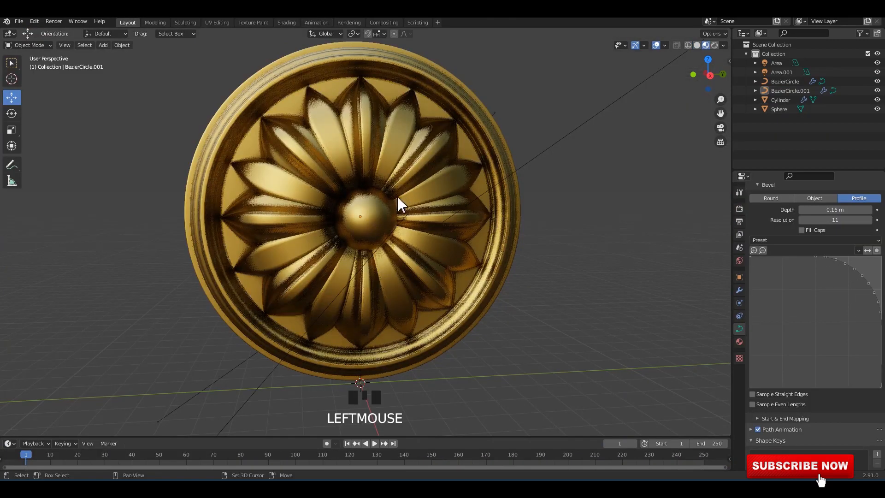
pyautogui.moveTo(401, 203)
pyautogui.mouseDown(button='middle')
pyautogui.moveTo(381, 192)
pyautogui.moveTo(391, 200)
pyautogui.mouseUp(button='middle')
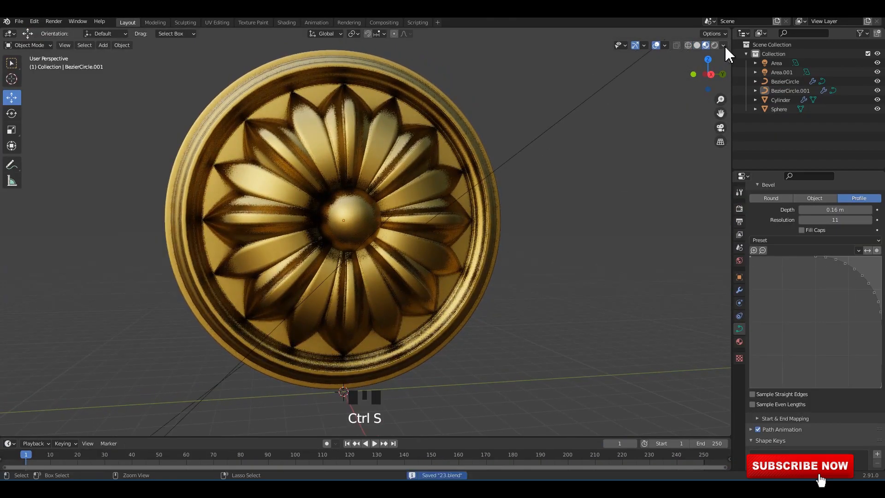
pyautogui.click(723, 46)
pyautogui.moveTo(708, 156); pyautogui.dragTo(764, 158)
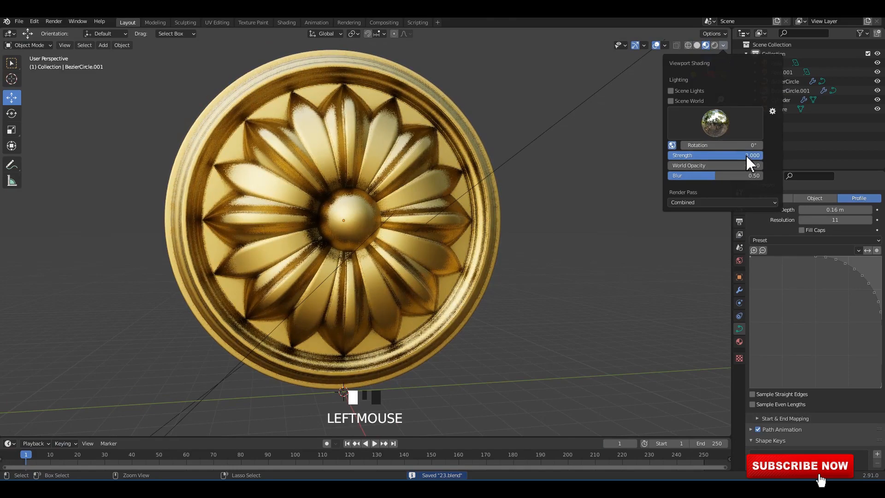
pyautogui.moveTo(512, 214); pyautogui.dragTo(494, 203, button='middle')
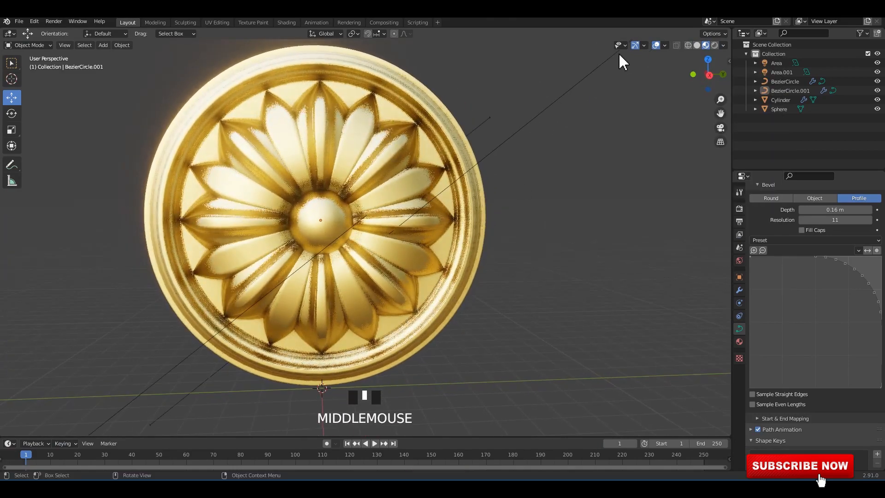
# Hide the viewport overlays and gizmos and display the rosette in Solid shading.
pyautogui.click(656, 46)
pyautogui.moveTo(481, 165)
pyautogui.mouseDown(button='middle')
pyautogui.moveTo(402, 172)
pyautogui.moveTo(415, 181)
pyautogui.mouseUp(button='middle')
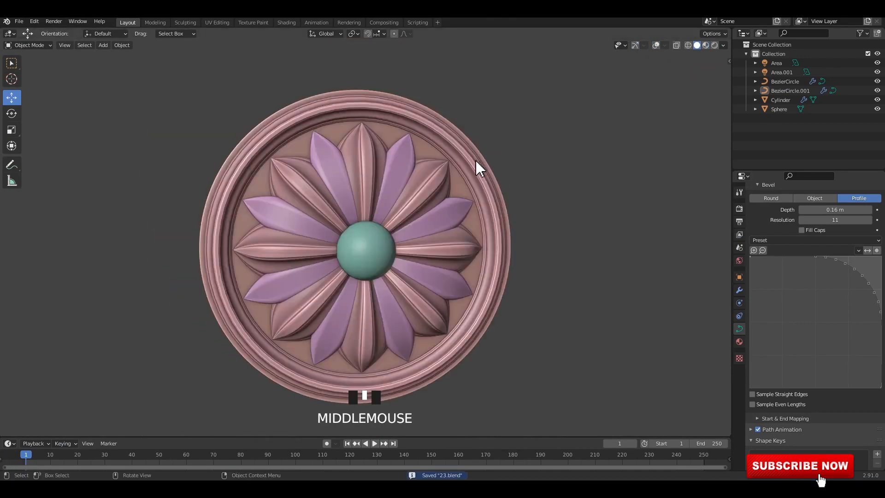
pyautogui.moveTo(477, 162); pyautogui.dragTo(450, 182, button='middle')
# Try the Support Loops bevel profile preset on the large petal curve.
pyautogui.click(493, 157)
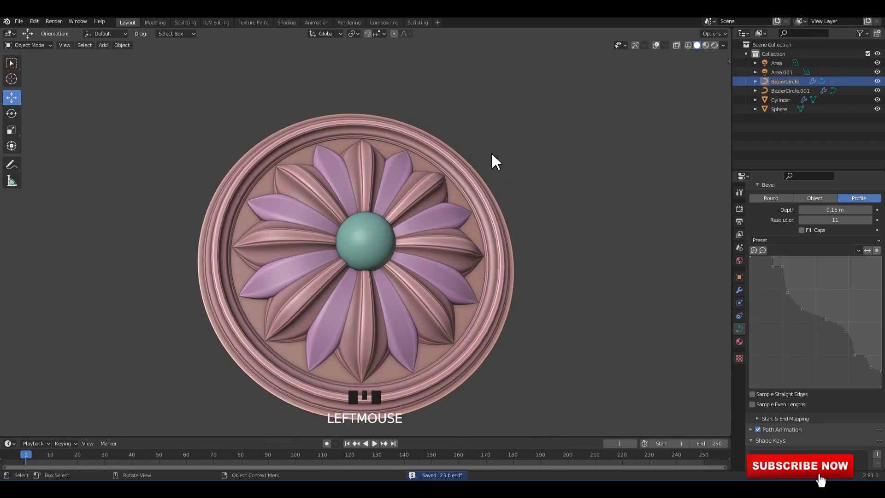
pyautogui.keyDown('shift'); pyautogui.moveTo(493, 157); pyautogui.dragTo(494, 166, button='middle'); pyautogui.keyUp('shift')
pyautogui.click(494, 167)
pyautogui.click(498, 189)
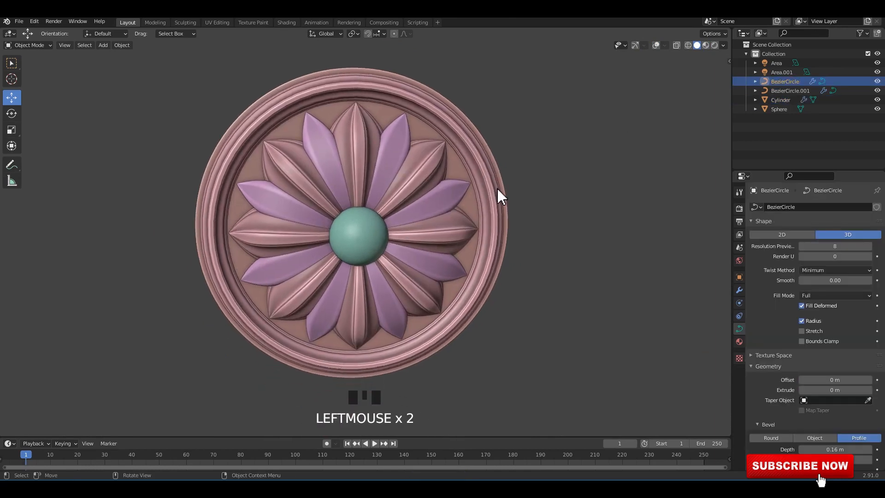
pyautogui.scroll(-10, 798, 343)
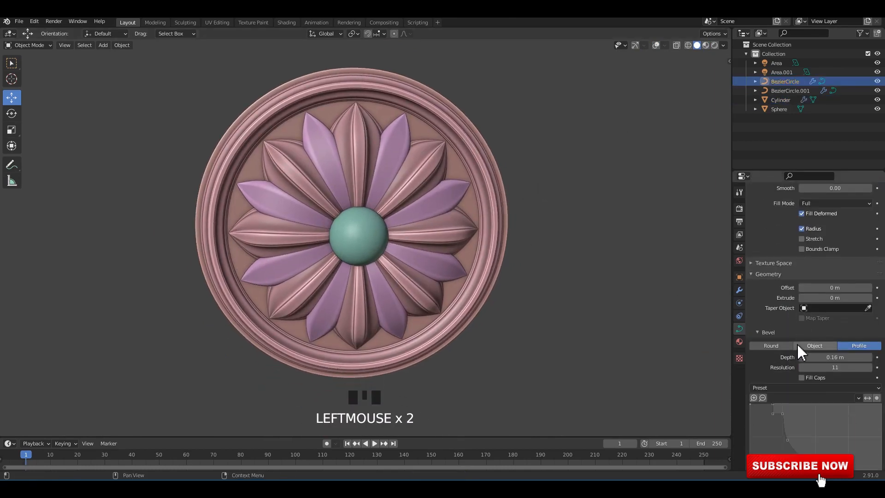
pyautogui.click(835, 296)
pyautogui.click(839, 306)
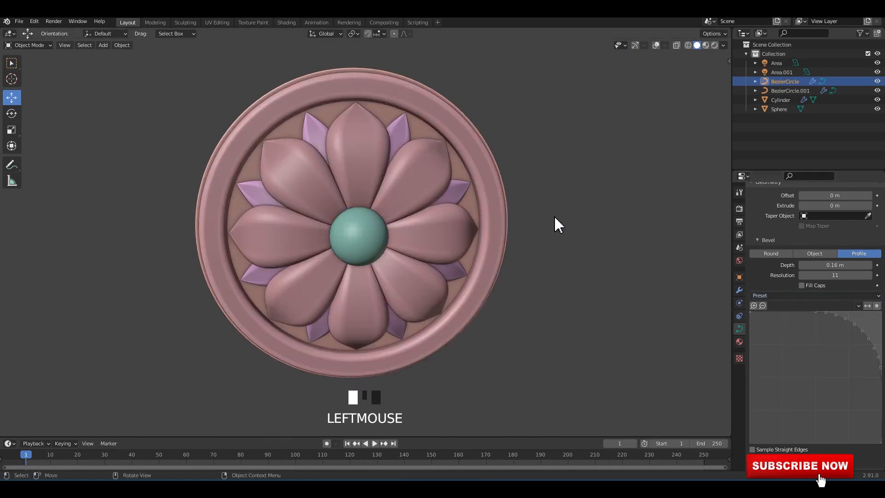
pyautogui.scroll(3, 548, 211)
pyautogui.keyDown('shift'); pyautogui.moveTo(545, 208); pyautogui.dragTo(544, 208, button='middle'); pyautogui.keyUp('shift')
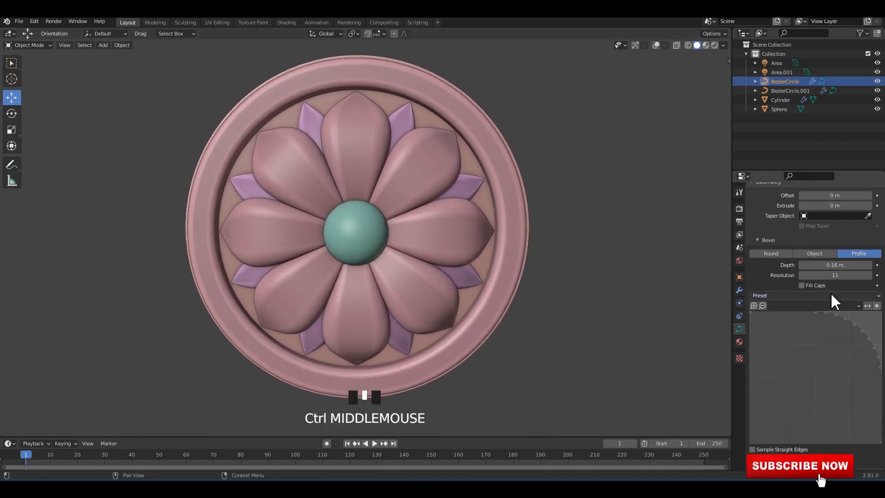
# Compare the Cornice Molding and Crown Molding bevel presets on the large petal curve, and settle on the Steps preset.
pyautogui.click(828, 296)
pyautogui.click(843, 319)
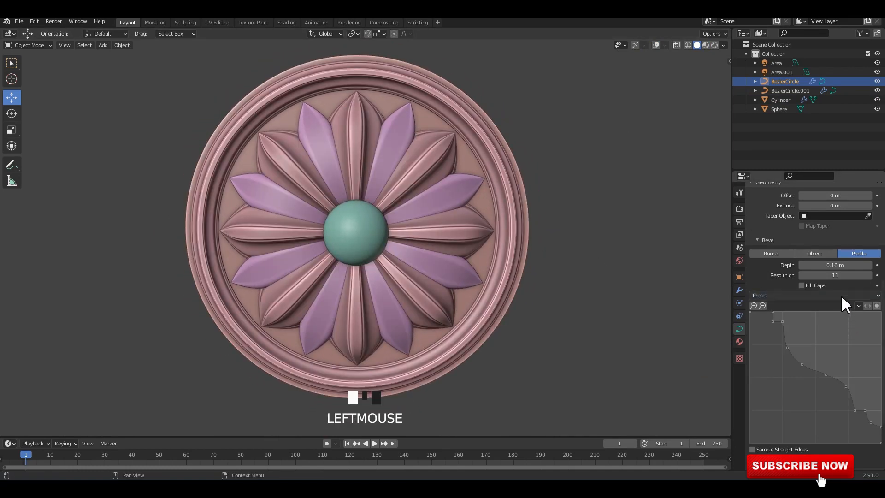
pyautogui.click(842, 296)
pyautogui.click(852, 336)
pyautogui.click(842, 296)
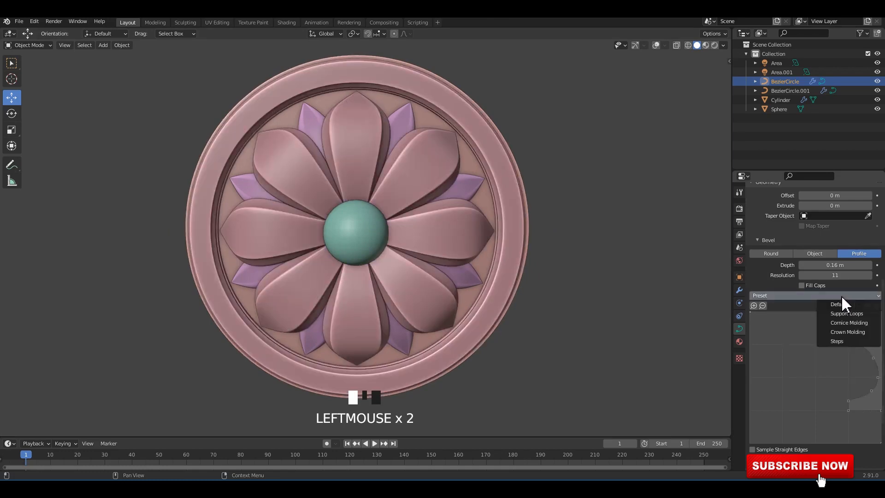
pyautogui.click(845, 342)
pyautogui.moveTo(447, 207); pyautogui.dragTo(444, 192, button='middle')
pyautogui.scroll(2, 444, 192)
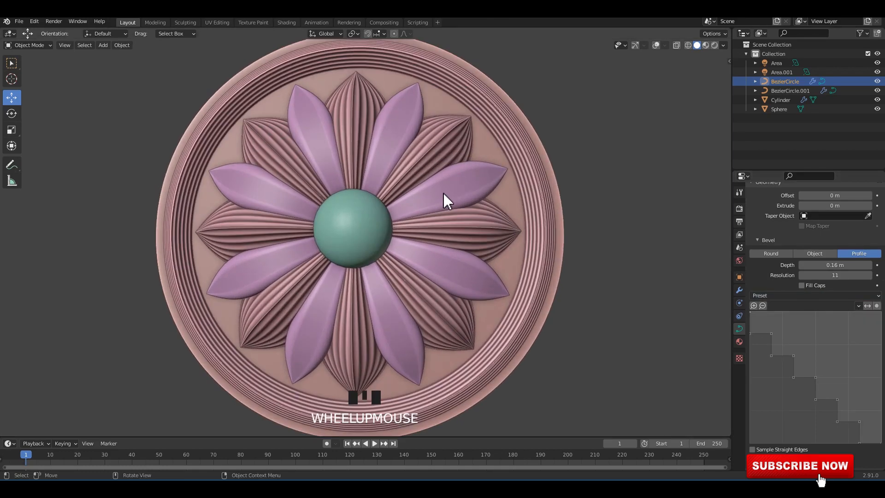
pyautogui.click(444, 192)
pyautogui.scroll(-2, 527, 214)
pyautogui.moveTo(527, 214); pyautogui.dragTo(464, 206, button='middle')
# Try the Support Loops and Cornice Molding bevel presets on the narrow petal curve, settle on Crown Molding, and deselect it.
pyautogui.click(463, 188)
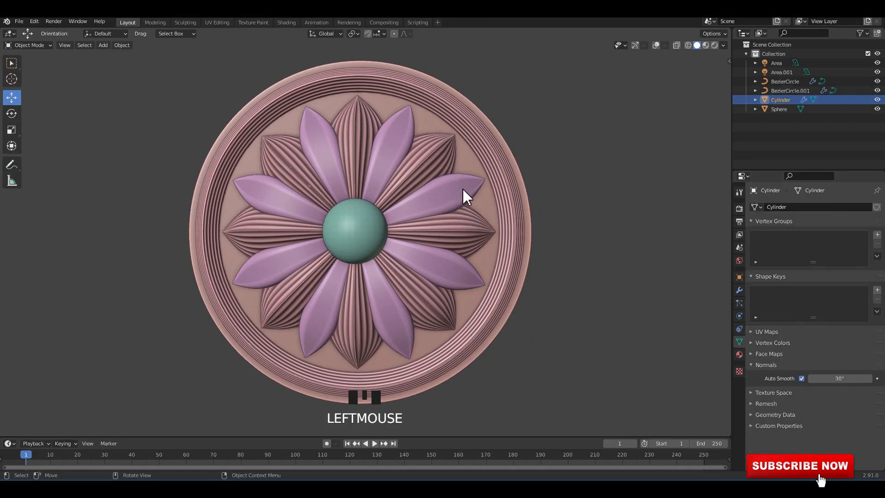
pyautogui.click(463, 187)
pyautogui.scroll(-9, 829, 357)
pyautogui.click(825, 295)
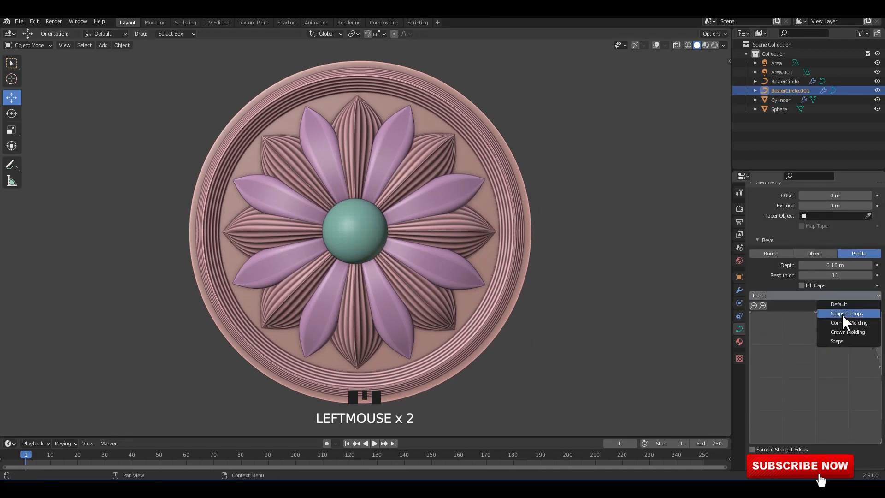
pyautogui.click(842, 313)
pyautogui.click(834, 295)
pyautogui.click(848, 322)
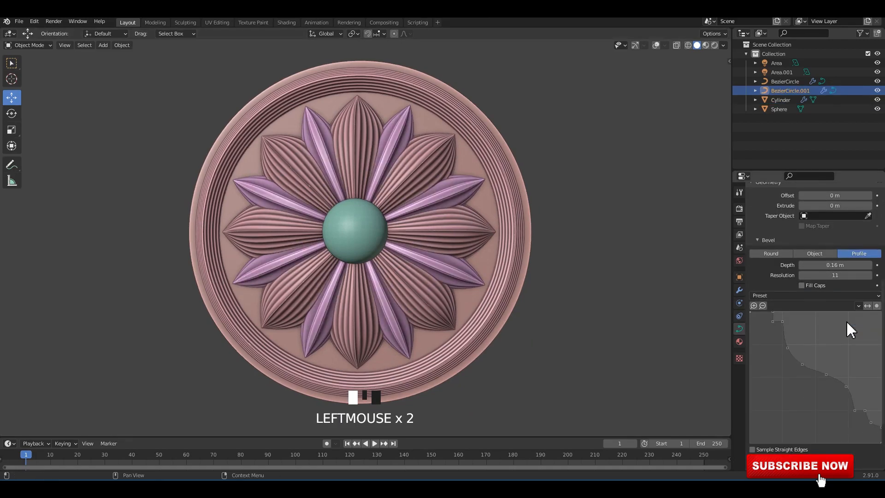
pyautogui.click(832, 295)
pyautogui.click(858, 331)
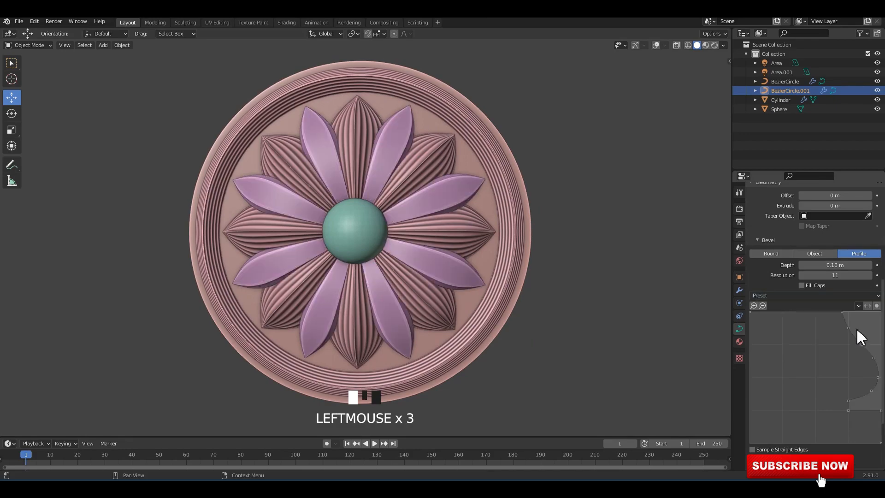
pyautogui.click(587, 214)
# Switch the viewport to Material Preview shading to show the stepped-petal rosette in gold.
pyautogui.moveTo(500, 214)
pyautogui.mouseDown(button='middle')
pyautogui.moveTo(516, 217)
pyautogui.moveTo(497, 217)
pyautogui.mouseUp(button='middle')
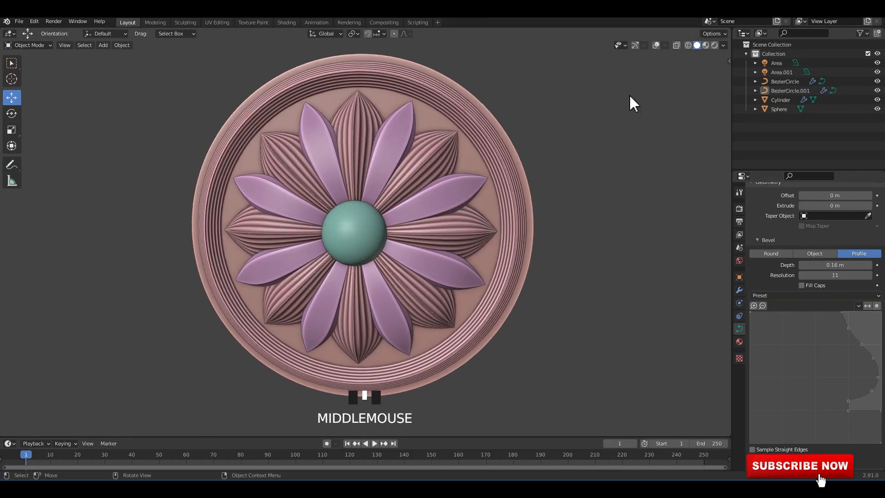
pyautogui.click(706, 45)
pyautogui.click(588, 158)
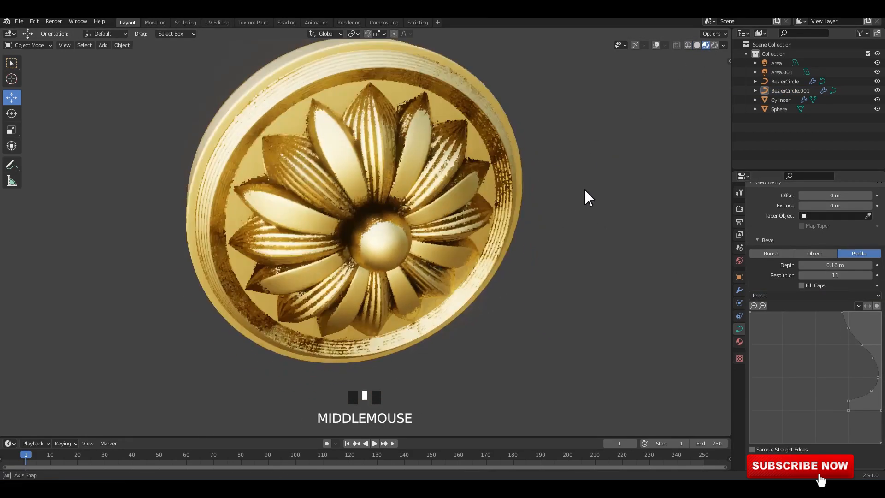